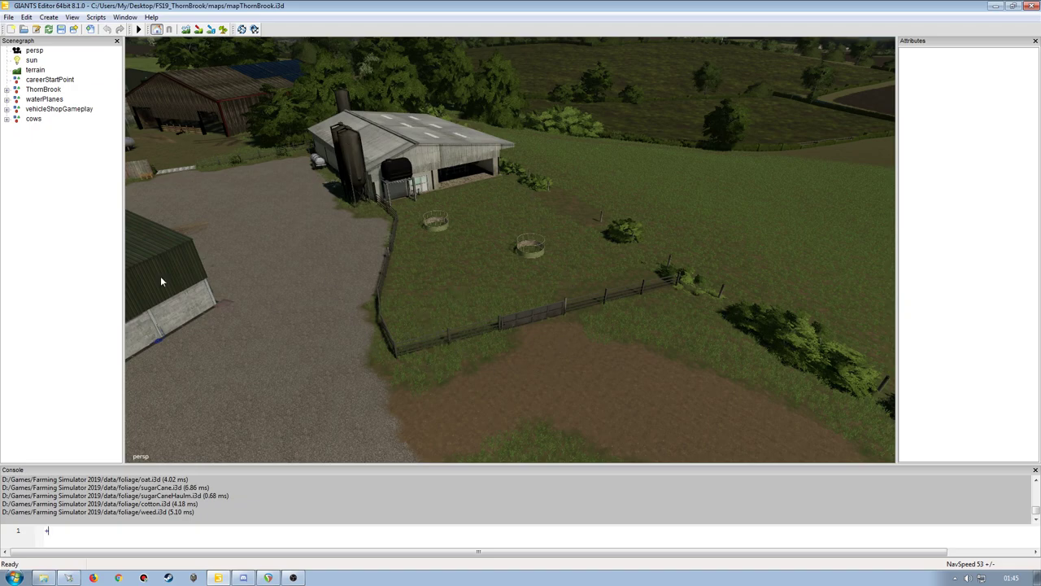
- Hide the cows group's barn and fences and fly over the empty pasture
mouse_move(573, 272)
right_down()
mouse_move(387, 268)
mouse_move(509, 299)
right_up()
click(33, 120)
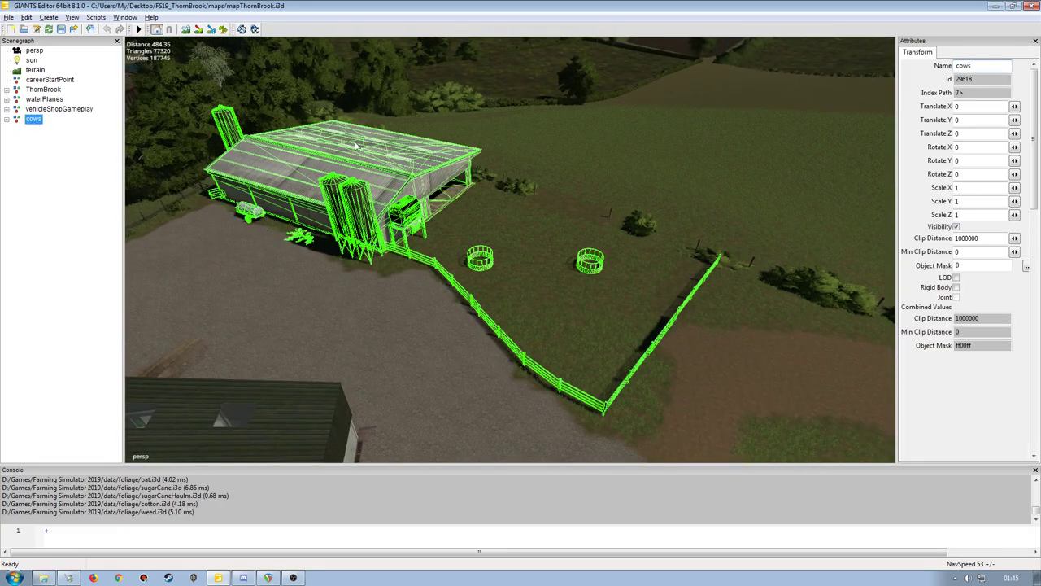
click(956, 226)
click(130, 230)
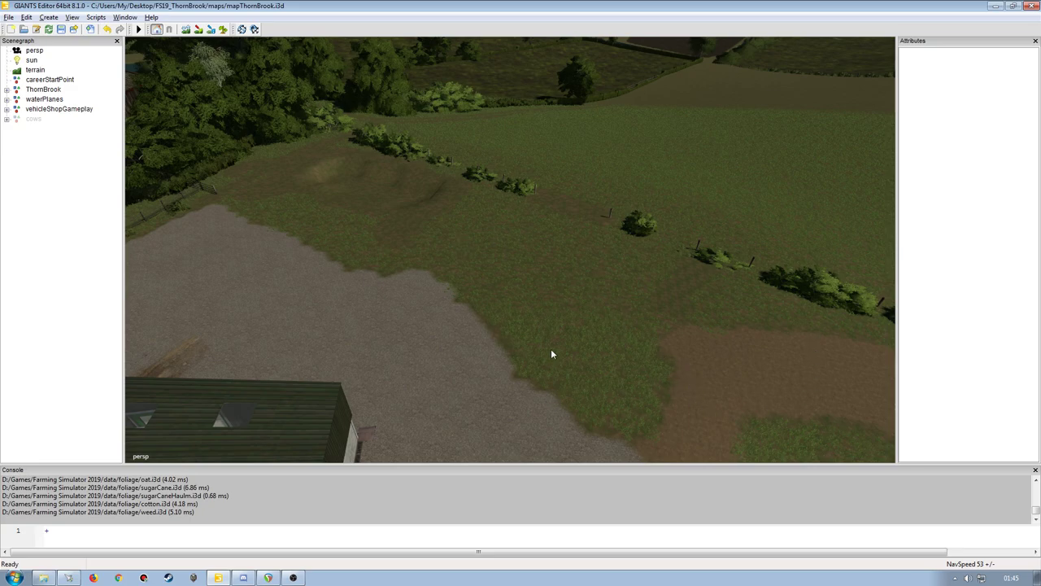
mouse_move(618, 276)
right_down()
mouse_move(537, 302)
mouse_move(456, 294)
right_up()
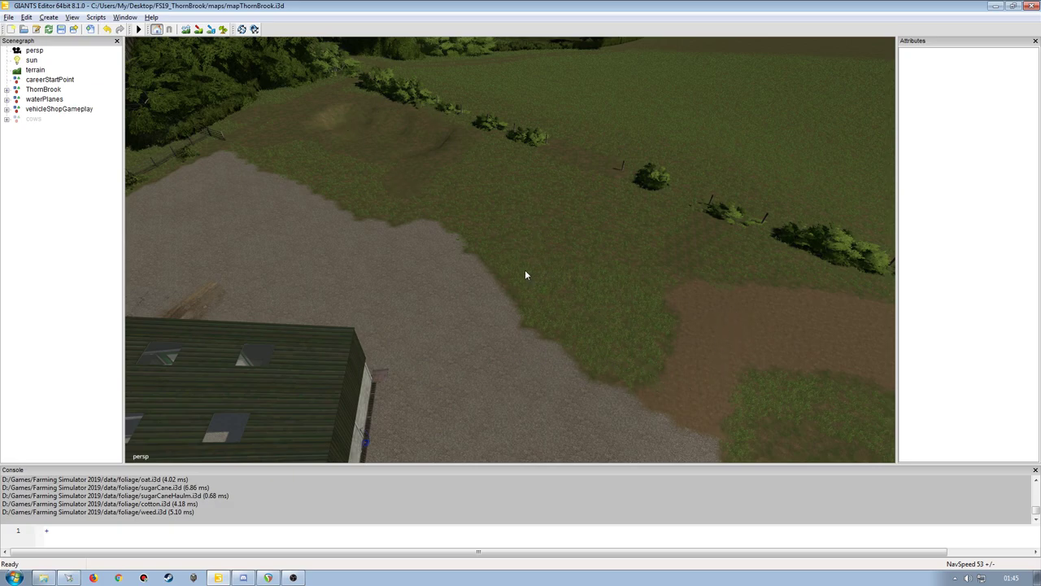
mouse_move(482, 288)
right_down()
mouse_move(525, 299)
mouse_move(552, 241)
mouse_move(534, 220)
mouse_move(451, 258)
right_up()
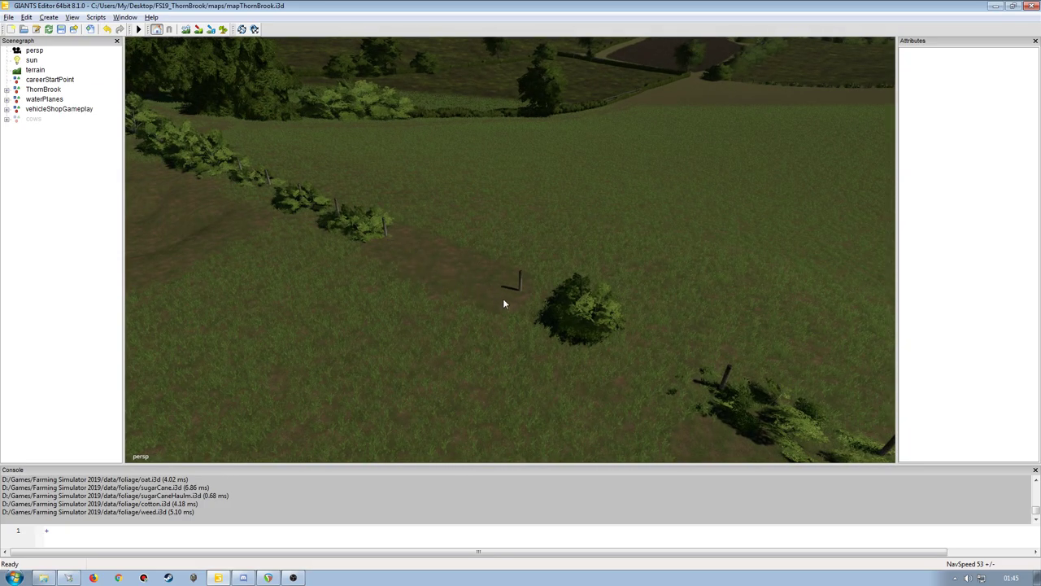
mouse_move(529, 303)
right_down()
mouse_move(420, 313)
mouse_move(633, 330)
mouse_move(609, 314)
mouse_move(446, 314)
mouse_move(532, 326)
mouse_move(510, 290)
mouse_move(400, 238)
mouse_move(491, 271)
mouse_move(414, 254)
right_up()
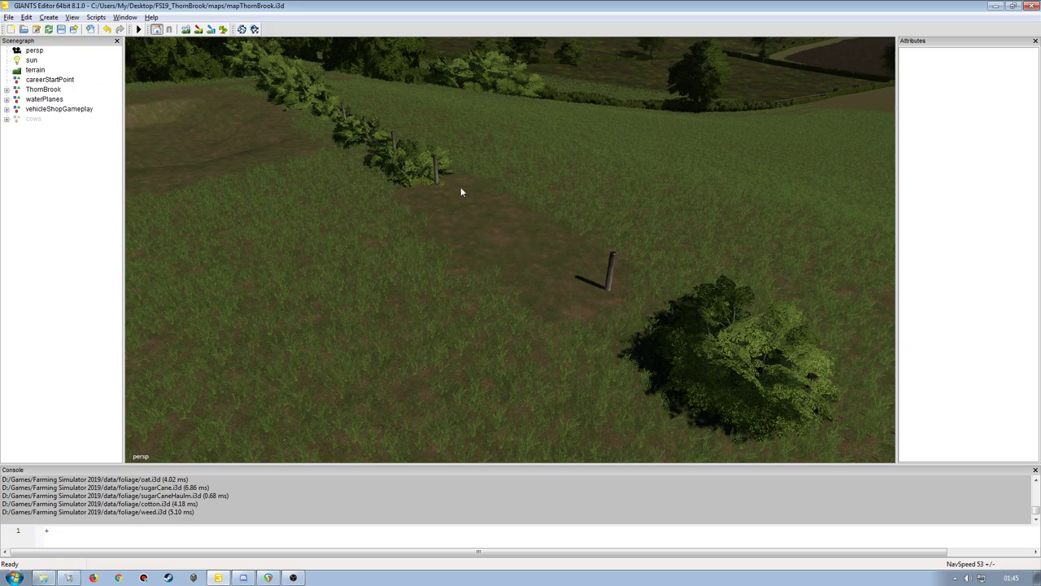
right_drag(454, 237, 558, 266)
mouse_move(437, 163)
right_down()
mouse_move(493, 233)
mouse_move(483, 251)
mouse_move(457, 249)
right_up()
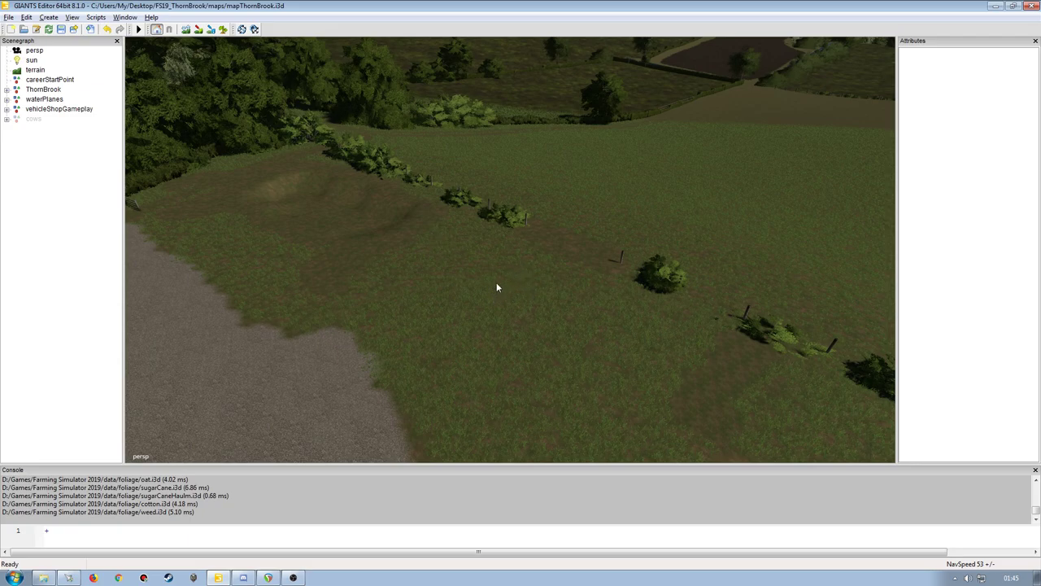
mouse_move(459, 287)
right_down()
mouse_move(393, 286)
mouse_move(435, 289)
right_up()
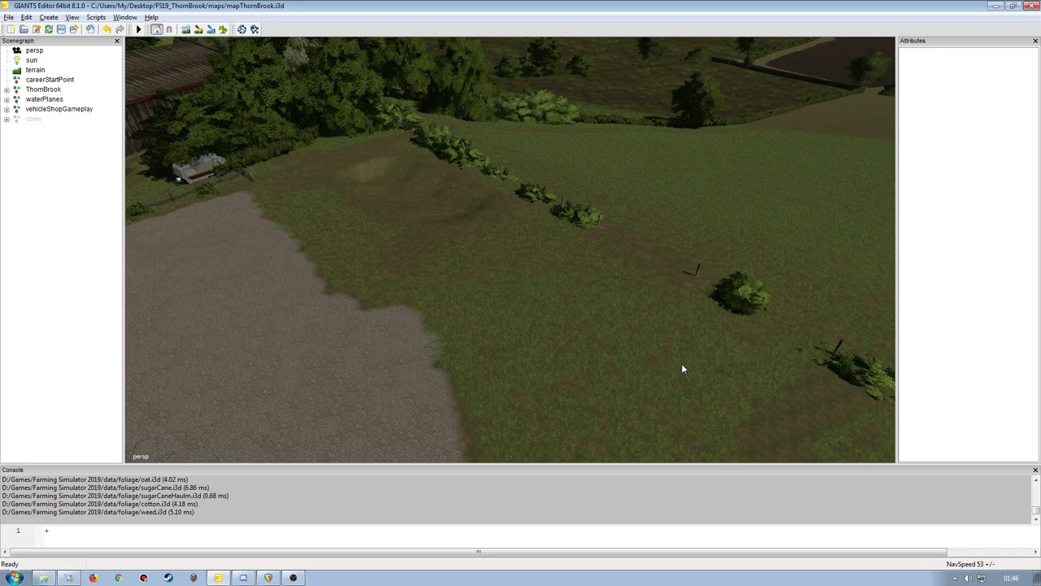
- Unhide the cows group's barn and fences and inspect the group's parts list
click(32, 119)
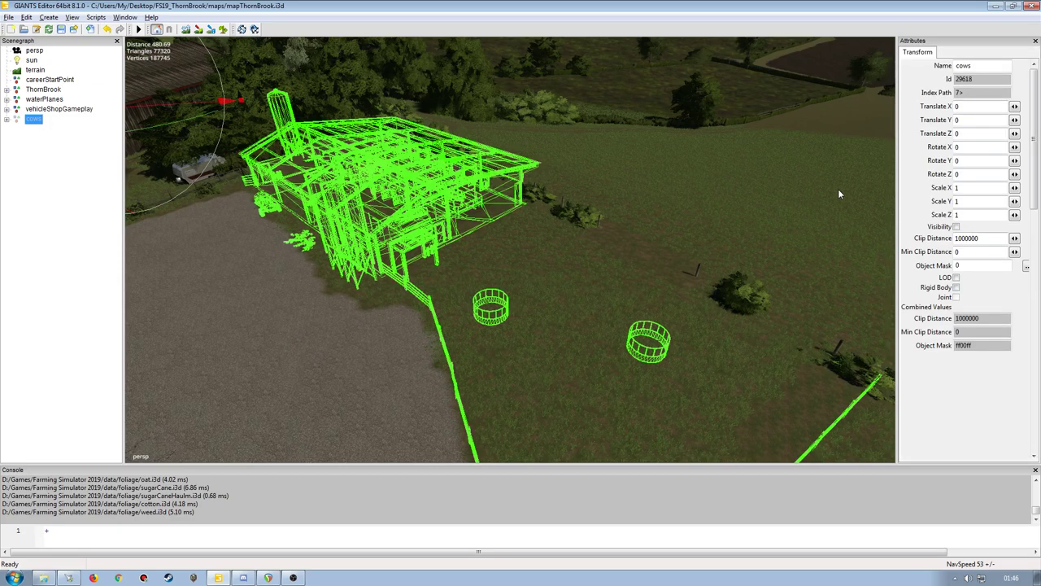
click(619, 232)
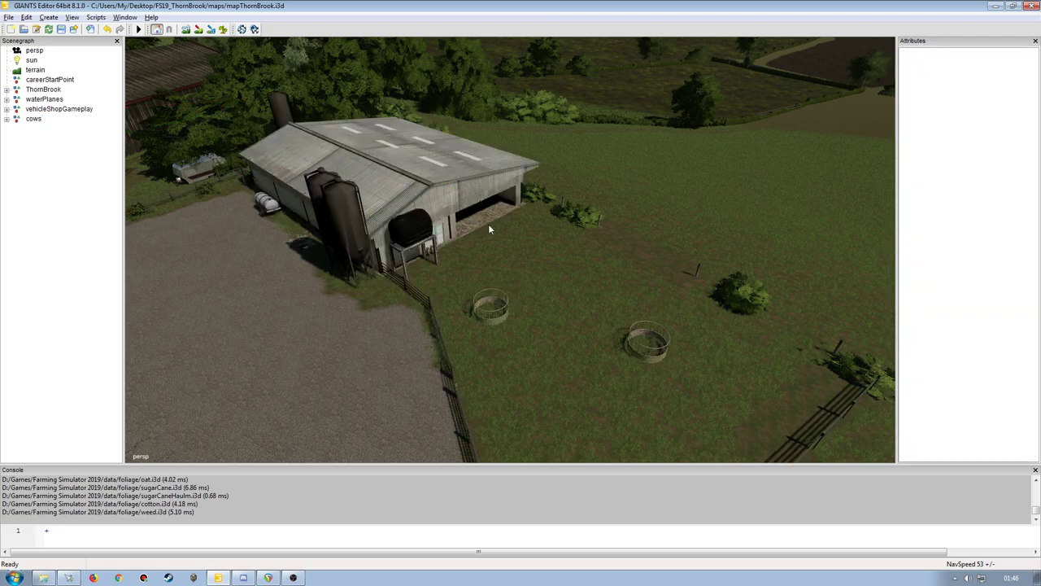
mouse_move(565, 218)
right_down()
mouse_move(530, 233)
mouse_move(476, 291)
mouse_move(507, 263)
mouse_move(538, 189)
mouse_move(530, 236)
mouse_move(363, 222)
right_up()
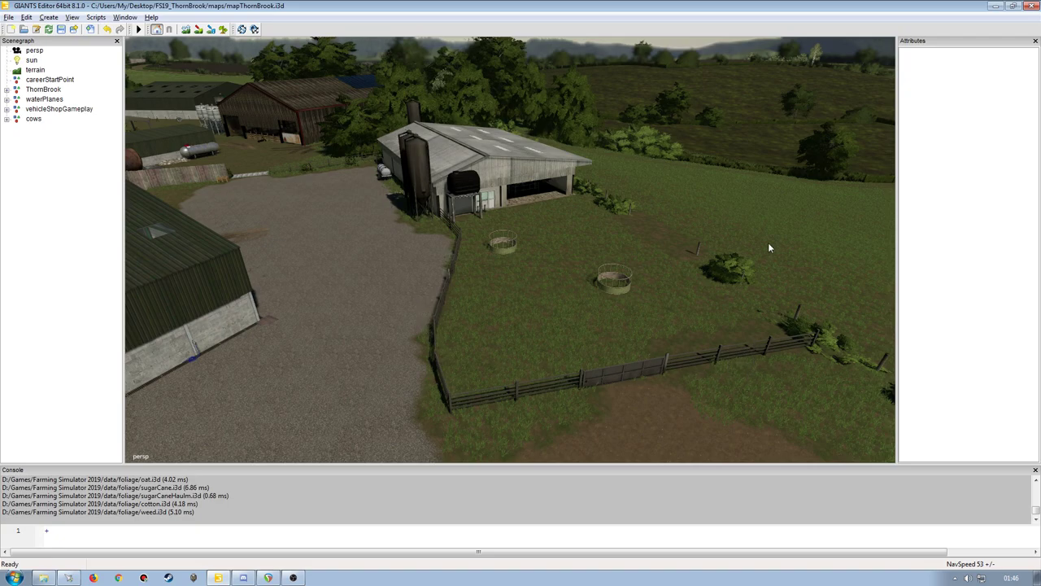
click(34, 119)
click(6, 120)
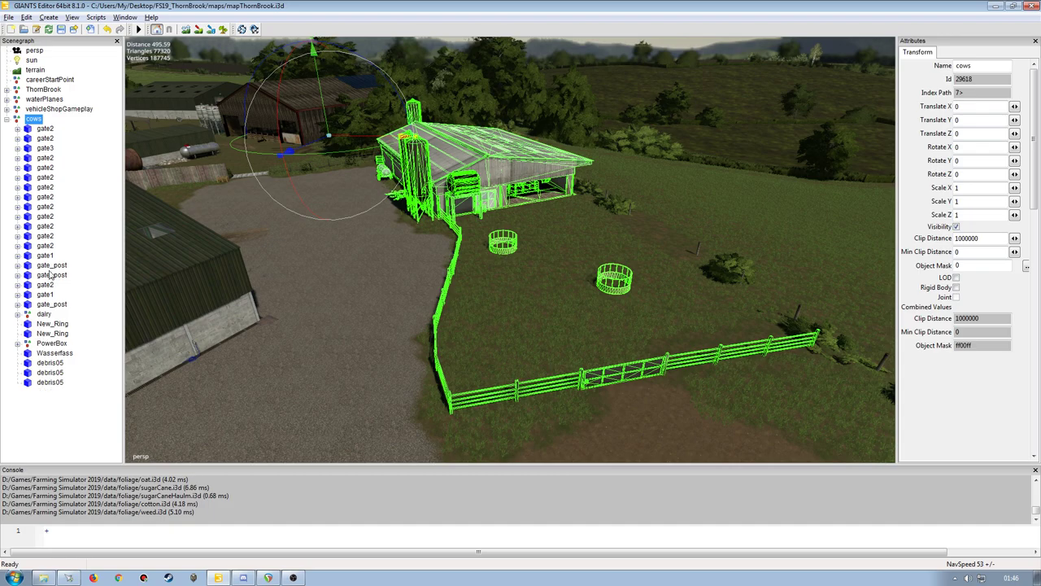
click(6, 119)
click(91, 260)
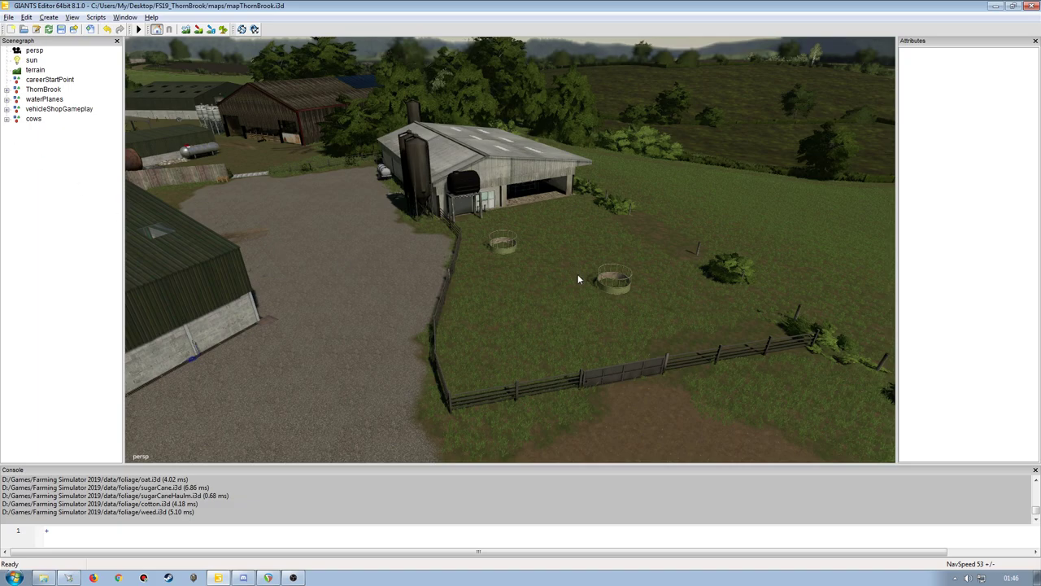
- Inspect the two feeding rings and survey the barn, shed and fence from above
mouse_move(582, 281)
right_down()
mouse_move(618, 286)
mouse_move(627, 227)
right_up()
click(504, 322)
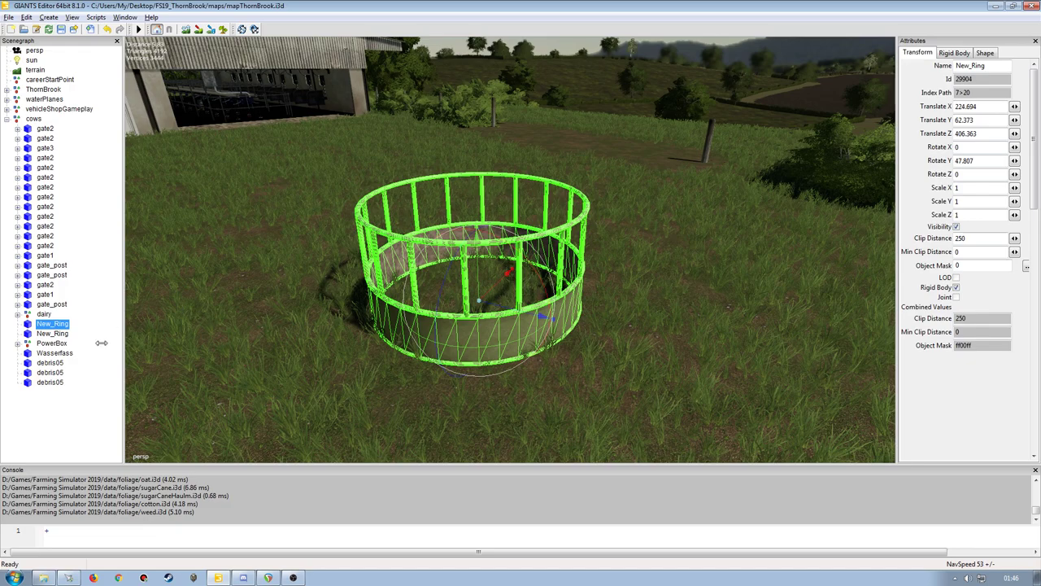
click(52, 334)
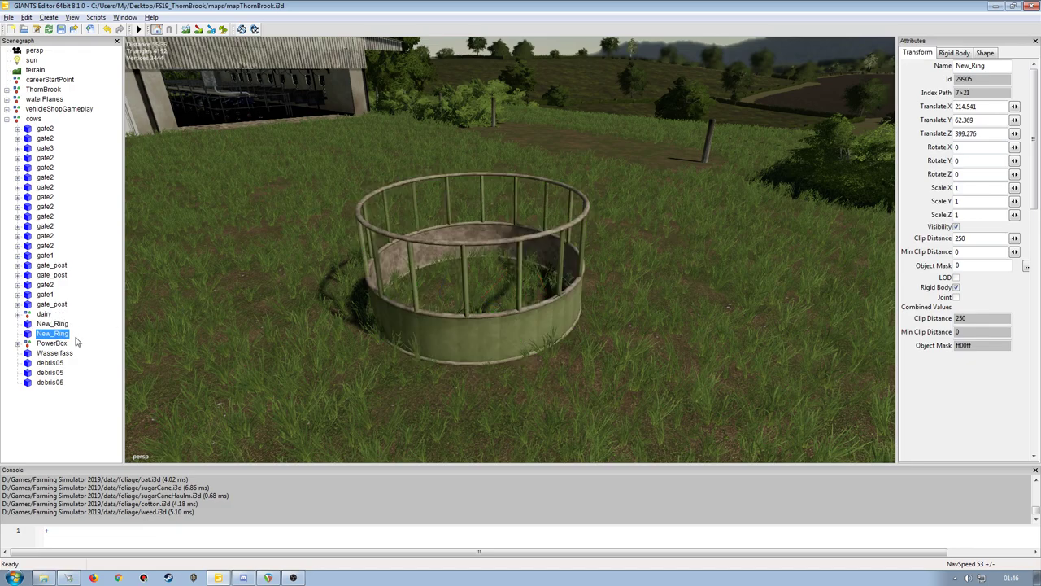
click(90, 193)
click(7, 119)
mouse_move(258, 256)
right_down()
mouse_move(350, 268)
mouse_move(364, 284)
mouse_move(327, 248)
right_up()
scroll(350, 268, down, 5)
scroll(365, 283, up, 5)
right_drag(387, 270, 372, 267)
scroll(390, 276, up, 3)
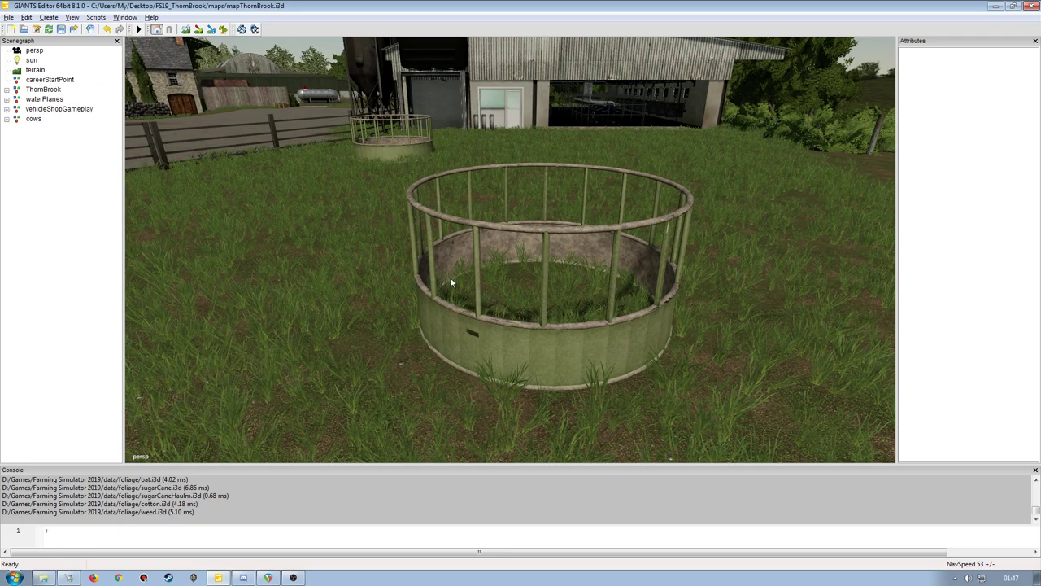
scroll(449, 281, down, 5)
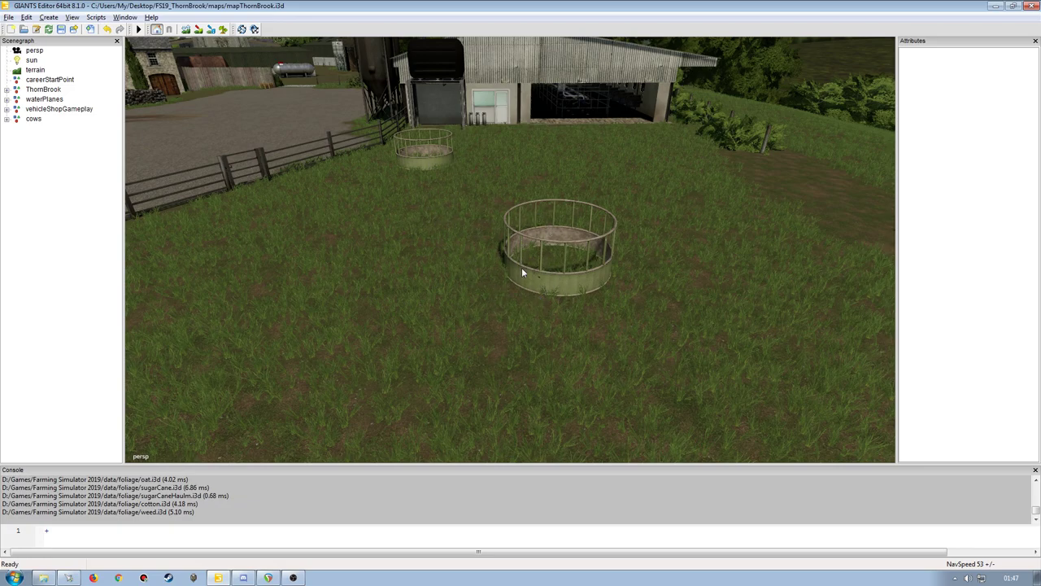
scroll(525, 268, up, 10)
scroll(526, 267, down, 5)
right_drag(512, 245, 523, 204)
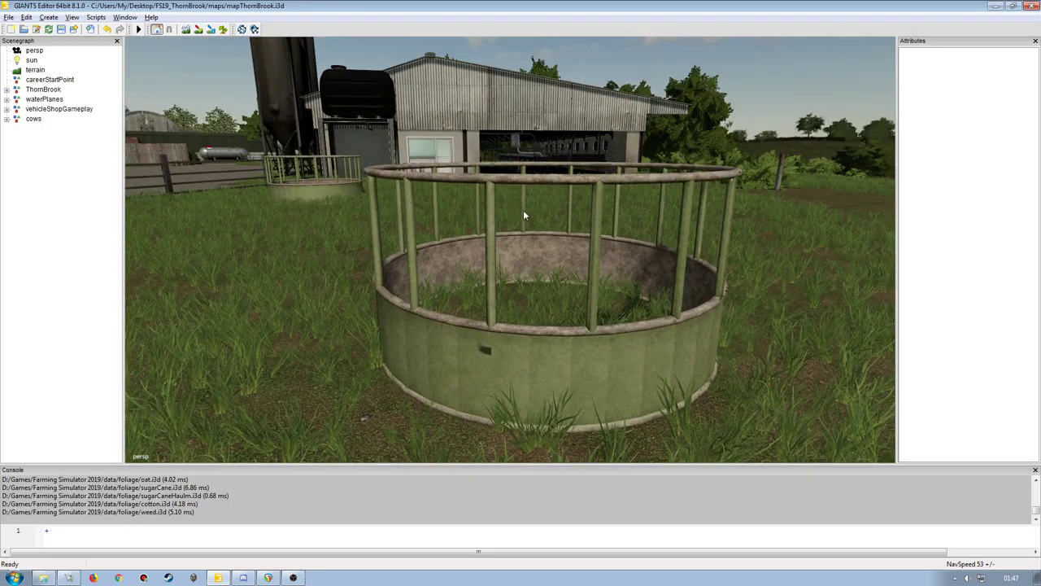
scroll(478, 236, down, 2)
mouse_move(451, 302)
right_down()
mouse_move(569, 286)
mouse_move(466, 276)
mouse_move(623, 272)
mouse_move(558, 284)
right_up()
scroll(570, 286, down, 5)
scroll(581, 286, down, 4)
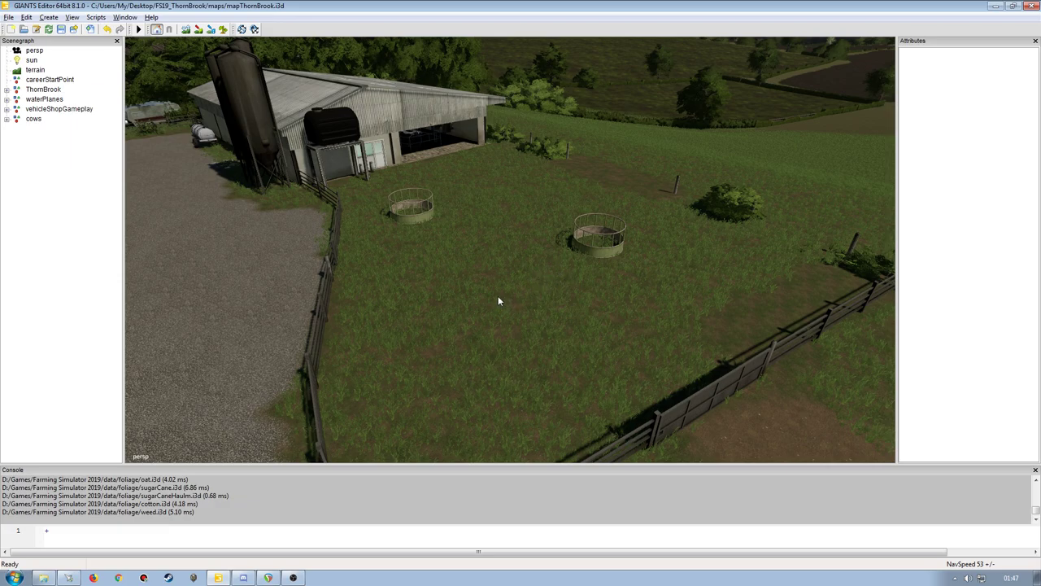
scroll(488, 265, down, 3)
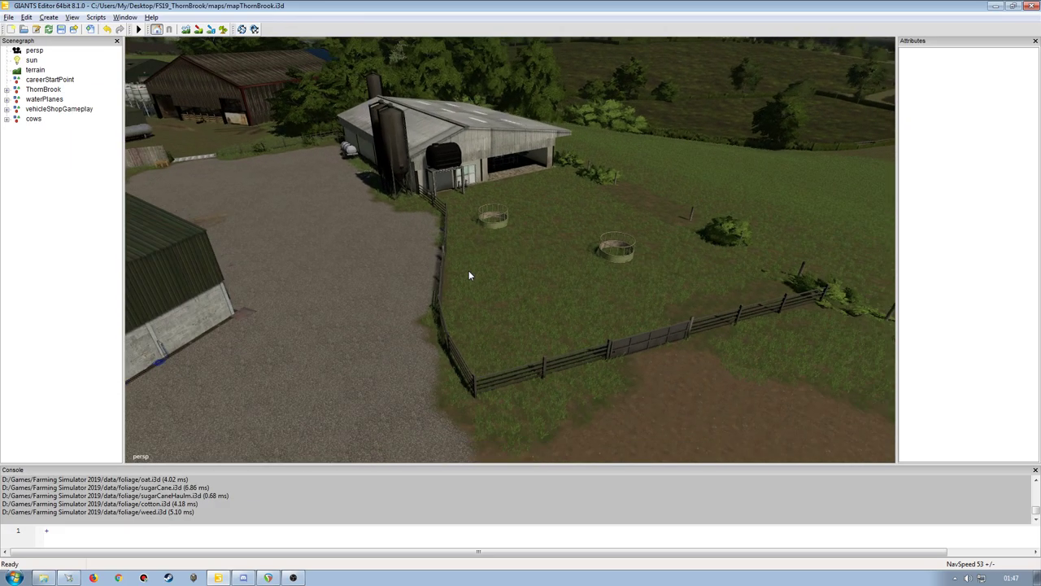
right_drag(473, 272, 444, 213)
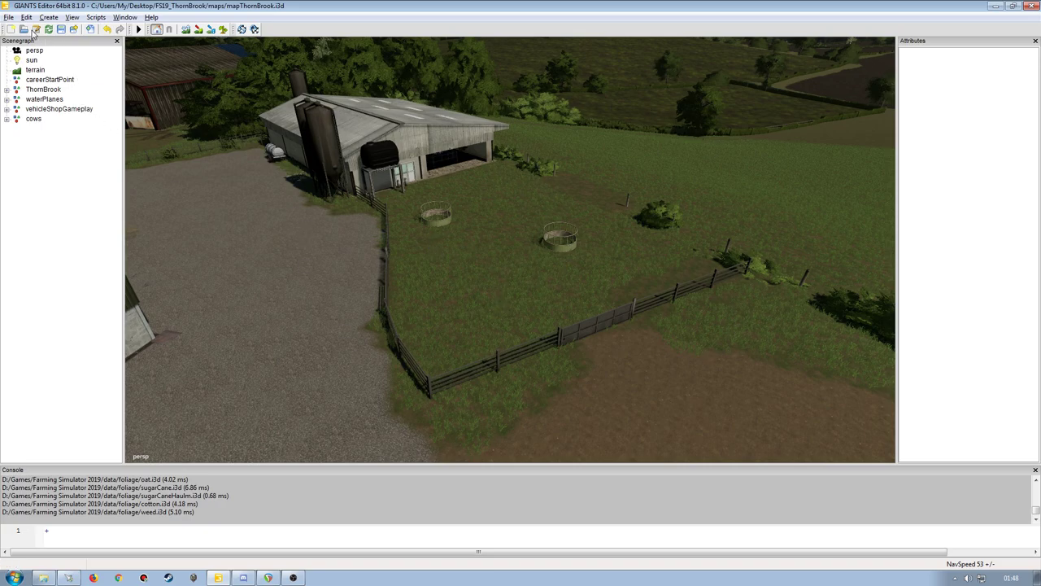
- Import husbandryCowSmall.i3d from data/placeables/animalHusbandry and frame it in the view
click(10, 17)
click(31, 134)
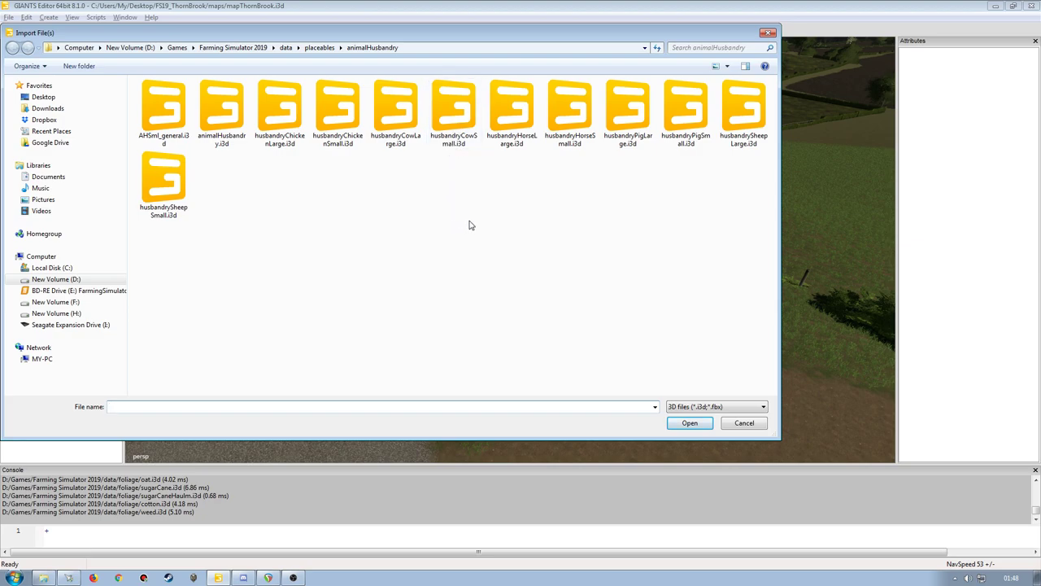
double_click(456, 110)
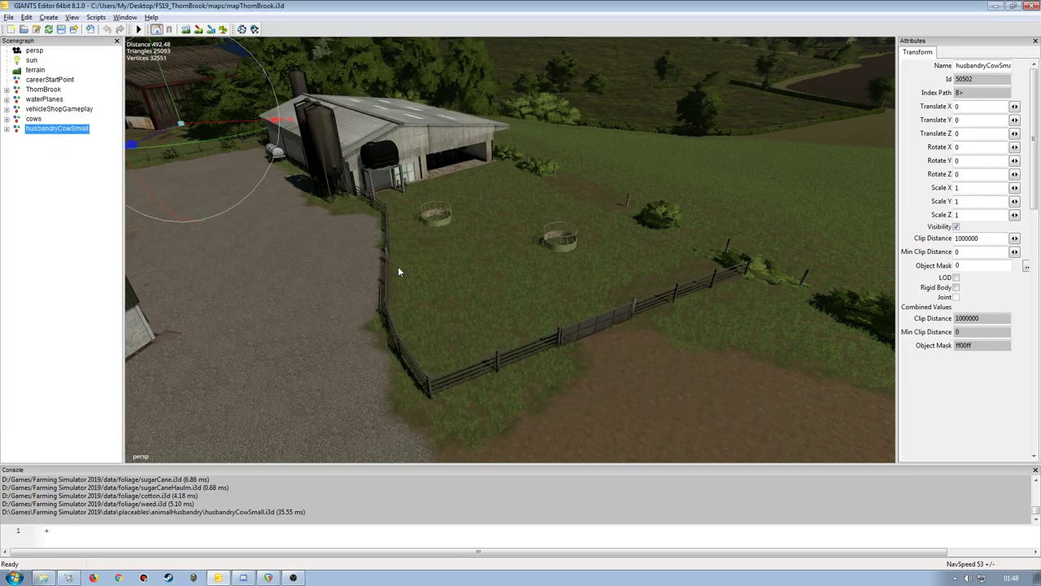
key(f)
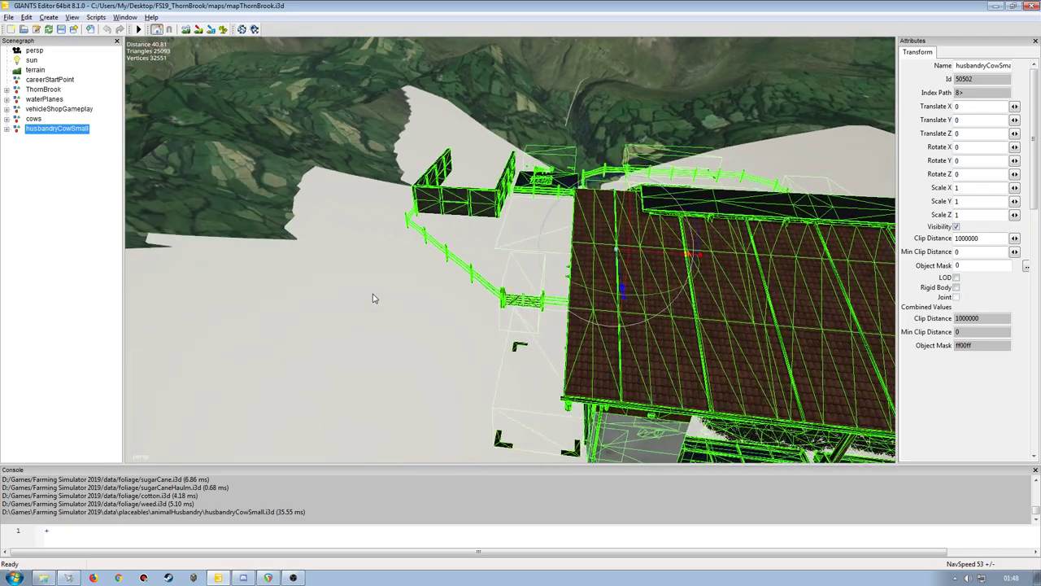
scroll(374, 274, up, 5)
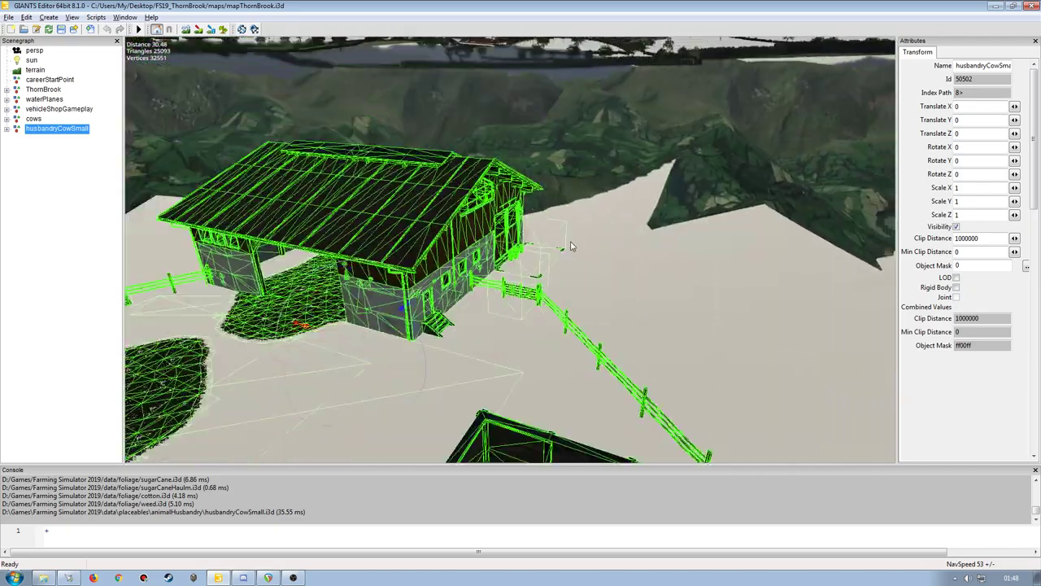
mouse_move(375, 275)
middle_down()
mouse_move(480, 264)
mouse_move(466, 274)
middle_up()
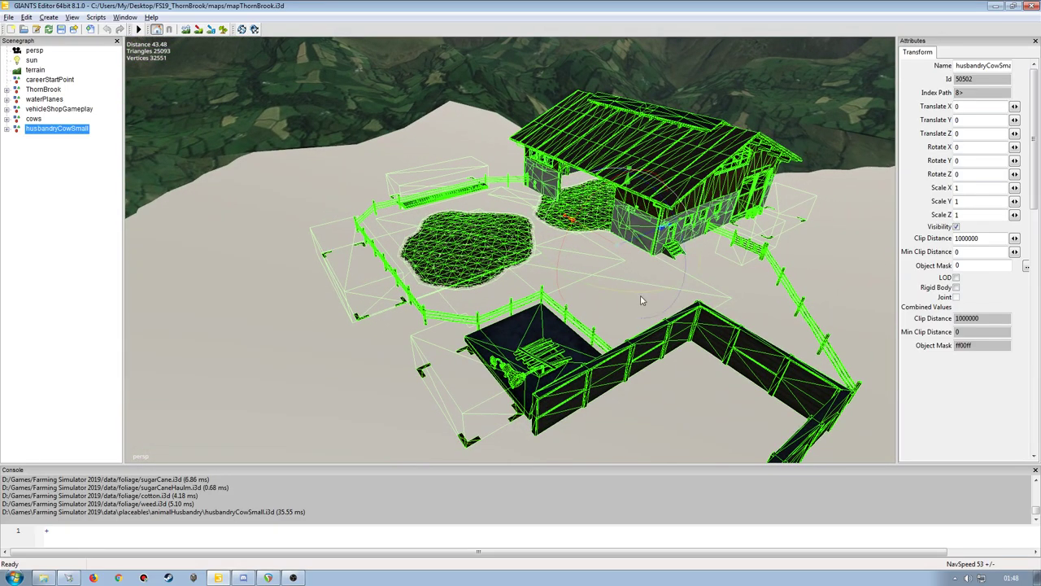
- Fly to the fence and dirt path beside the farm buildings and move the husbandry there
middle_drag(547, 279, 551, 274)
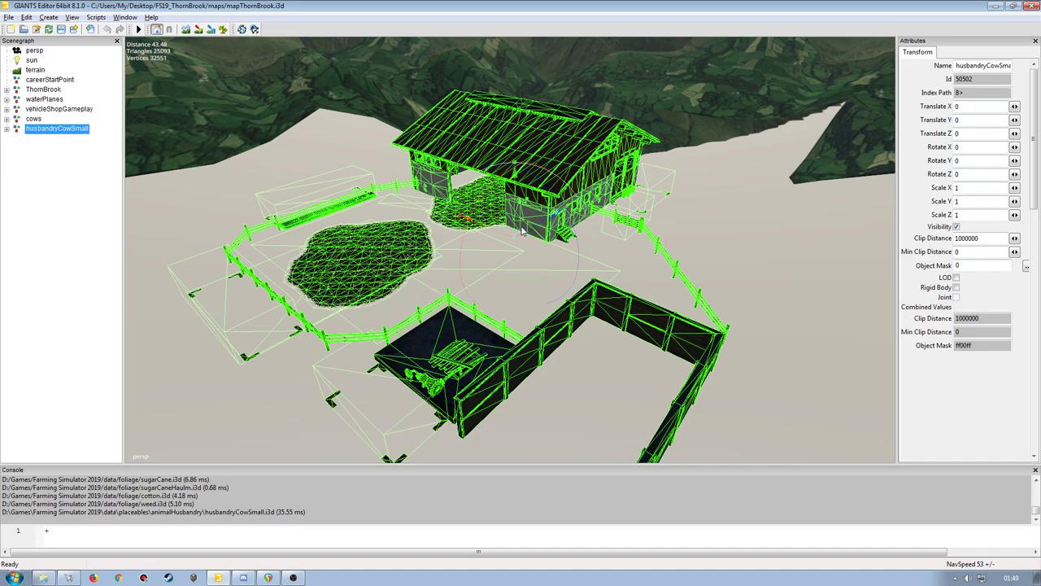
mouse_move(535, 287)
right_down()
mouse_move(488, 313)
mouse_move(543, 335)
right_up()
mouse_move(432, 246)
right_down()
mouse_move(431, 318)
mouse_move(422, 295)
mouse_move(336, 220)
mouse_move(249, 290)
mouse_move(242, 269)
mouse_move(491, 249)
mouse_move(439, 312)
mouse_move(386, 288)
mouse_move(371, 197)
mouse_move(302, 281)
mouse_move(370, 233)
mouse_move(481, 290)
mouse_move(518, 288)
mouse_move(553, 306)
mouse_move(484, 298)
mouse_move(472, 272)
mouse_move(491, 276)
mouse_move(410, 337)
mouse_move(493, 324)
mouse_move(502, 280)
mouse_move(552, 309)
mouse_move(583, 228)
mouse_move(594, 291)
mouse_move(499, 367)
mouse_move(399, 383)
mouse_move(425, 347)
mouse_move(430, 302)
mouse_move(422, 325)
mouse_move(472, 395)
mouse_move(492, 371)
mouse_move(520, 364)
mouse_move(482, 285)
right_up()
mouse_move(460, 331)
right_down()
mouse_move(499, 356)
mouse_move(451, 342)
mouse_move(414, 358)
mouse_move(444, 342)
mouse_move(465, 348)
right_up()
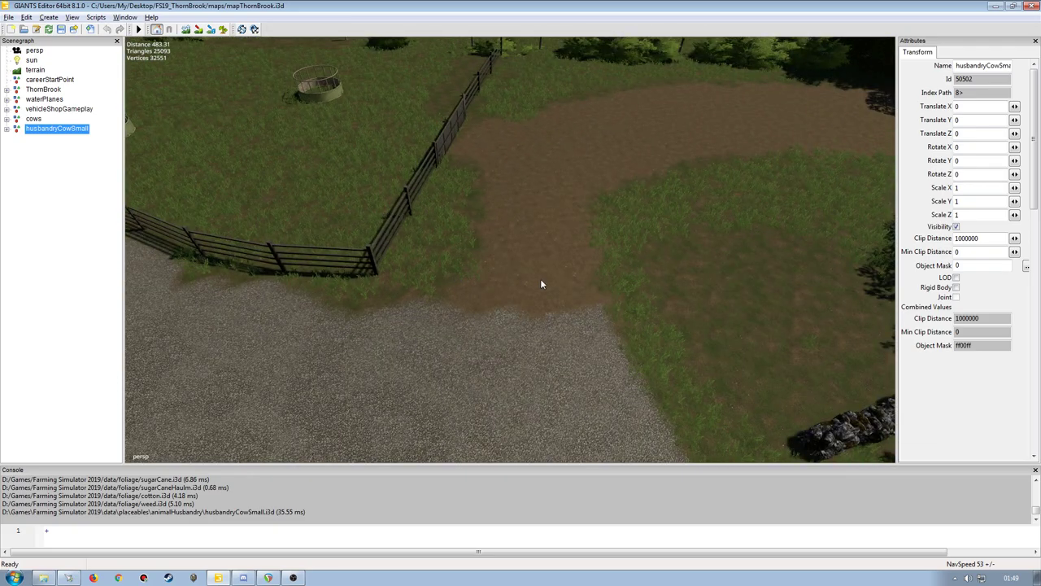
key(ctrl+shift+c)
- Orbit around the placed husbandry's barn and pens to check its position
mouse_move(530, 275)
right_down()
mouse_move(446, 319)
mouse_move(420, 233)
mouse_move(548, 268)
mouse_move(509, 307)
mouse_move(441, 323)
mouse_move(443, 287)
mouse_move(470, 274)
mouse_move(490, 234)
mouse_move(461, 297)
mouse_move(537, 280)
right_up()
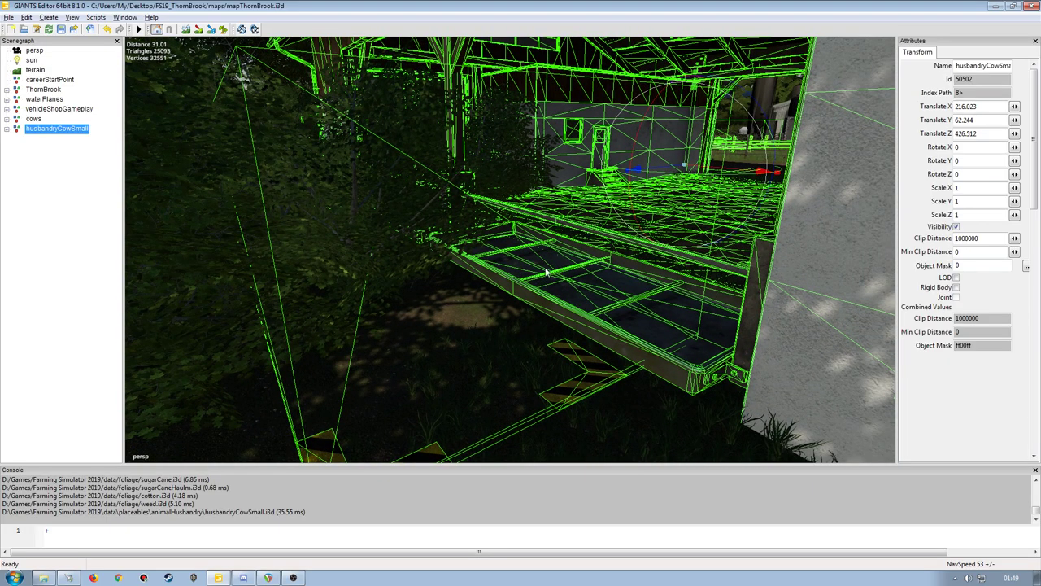
mouse_move(528, 348)
right_down()
mouse_move(641, 268)
mouse_move(660, 328)
mouse_move(537, 314)
mouse_move(634, 277)
mouse_move(521, 360)
mouse_move(514, 308)
right_up()
mouse_move(573, 201)
right_down()
mouse_move(686, 267)
mouse_move(552, 182)
right_up()
mouse_move(556, 307)
right_down()
mouse_move(616, 216)
mouse_move(504, 287)
mouse_move(372, 309)
mouse_move(475, 338)
mouse_move(374, 340)
mouse_move(529, 303)
mouse_move(468, 315)
mouse_move(395, 283)
mouse_move(478, 276)
right_up()
- Delete the husbandry's cowStable_small part and select its clearArea node
click(7, 129)
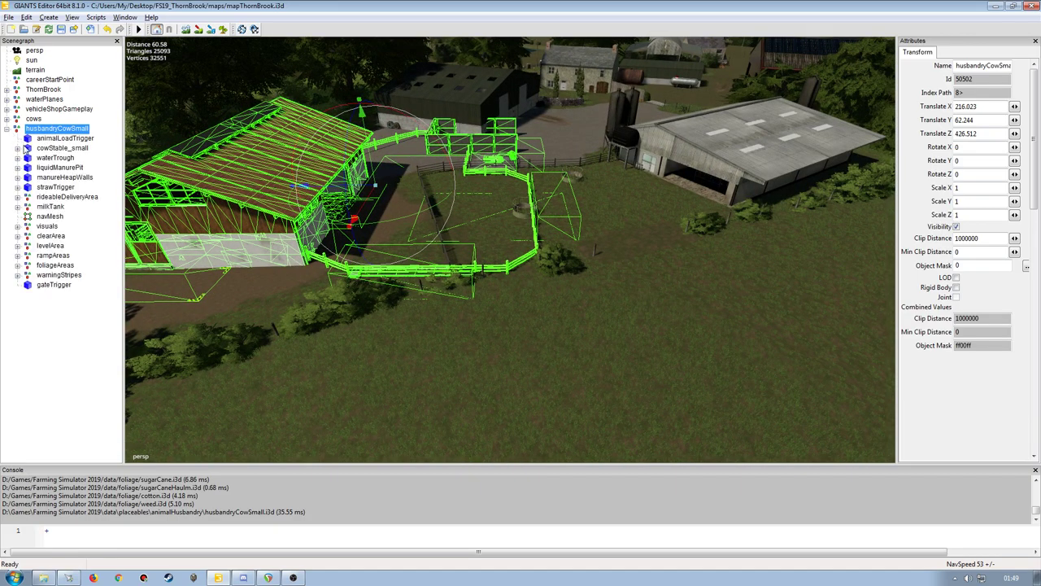
click(65, 149)
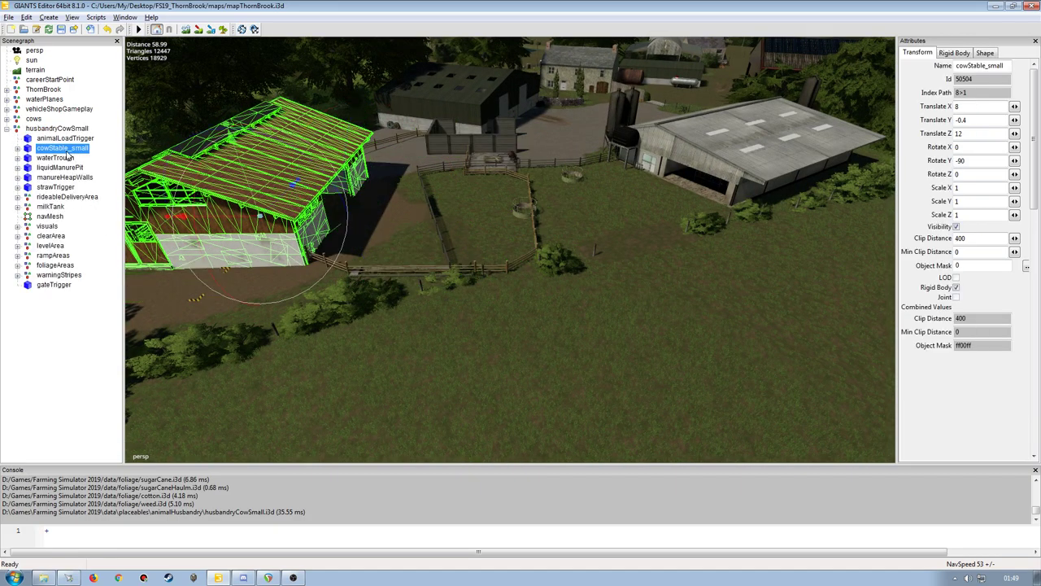
key(Delete)
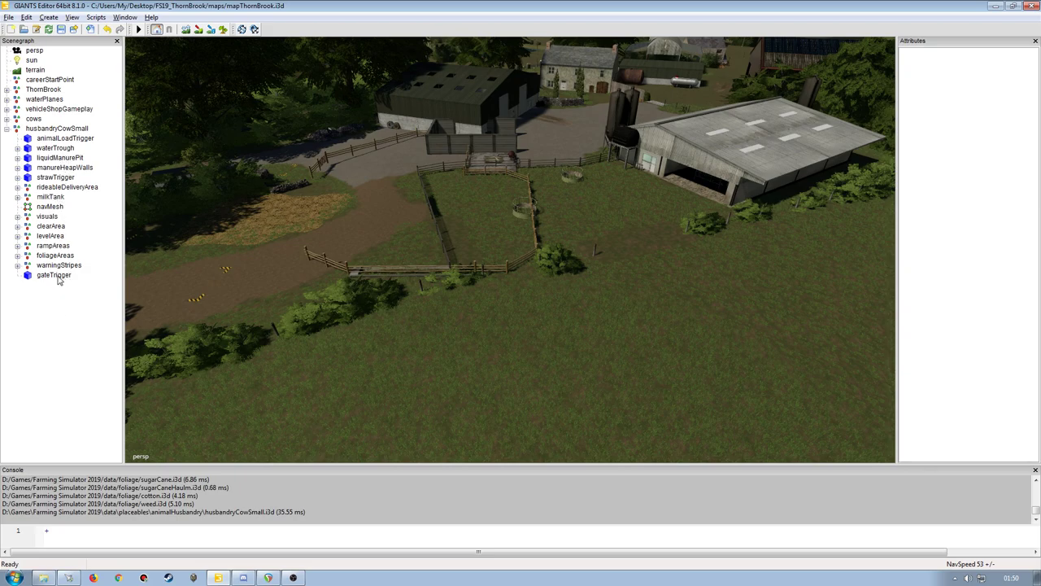
click(51, 227)
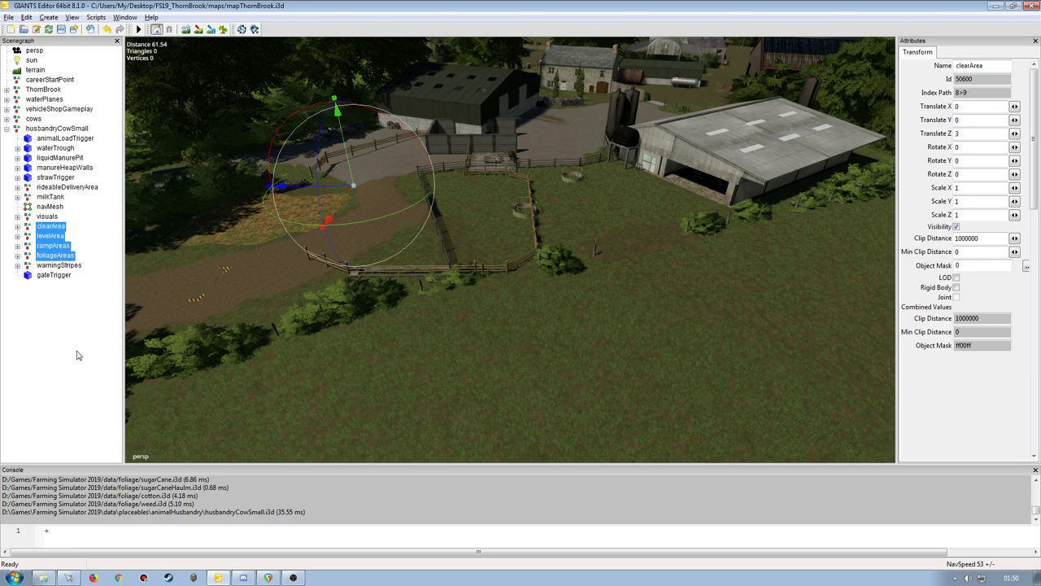
- Delete the four area nodes, gateTrigger and the fences node under visuals
key(Delete)
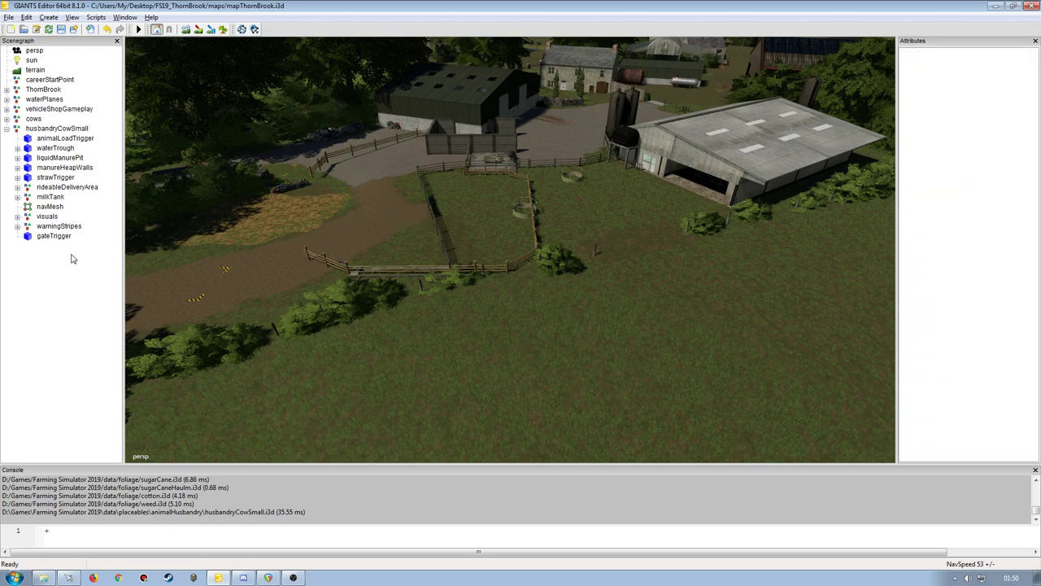
click(57, 238)
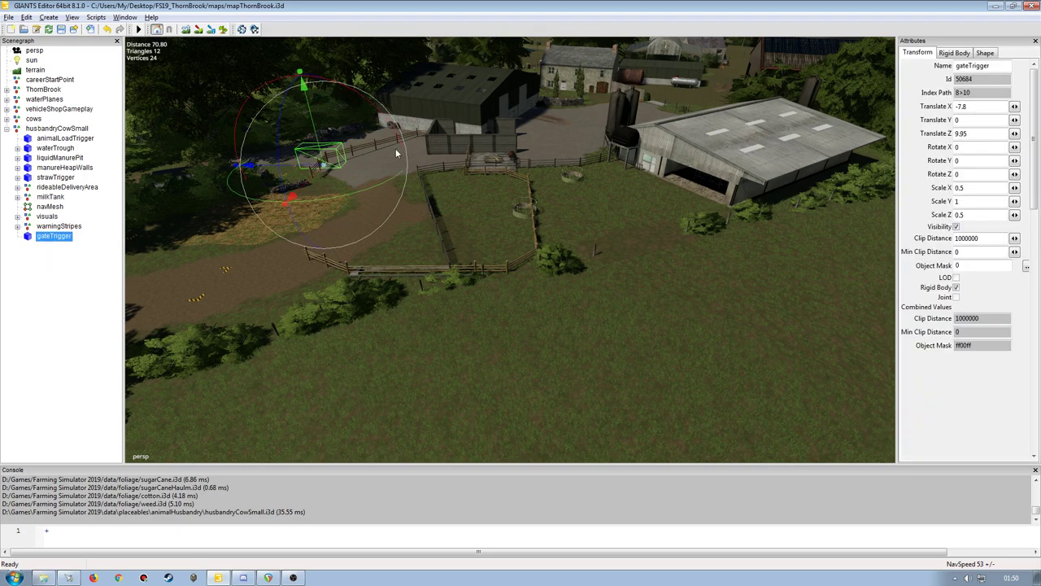
key(Delete)
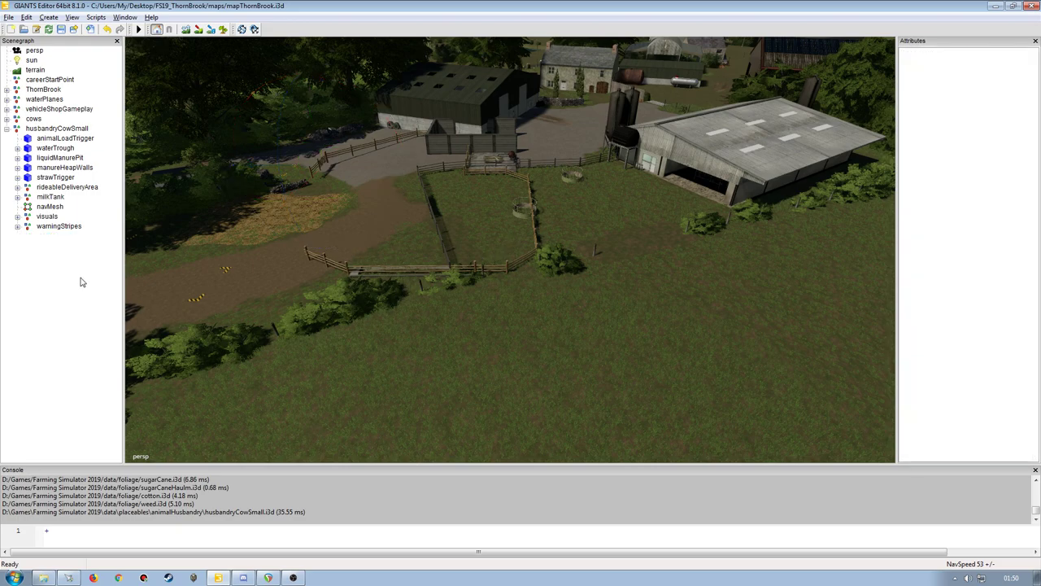
click(17, 216)
click(54, 236)
key(Delete)
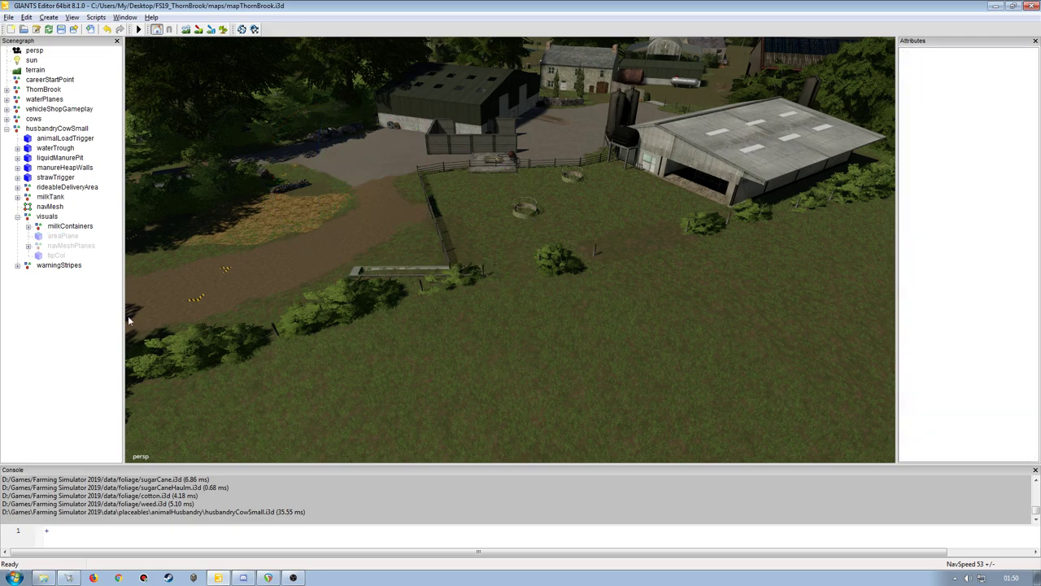
- Preview and delete the tipCol and areaPlane nodes, then collapse visuals
click(57, 256)
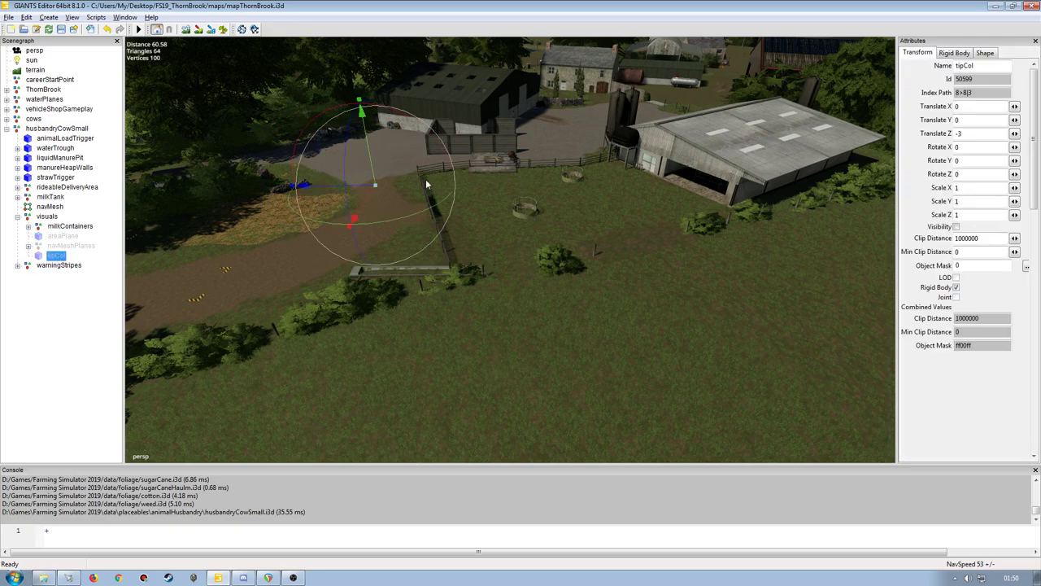
click(957, 227)
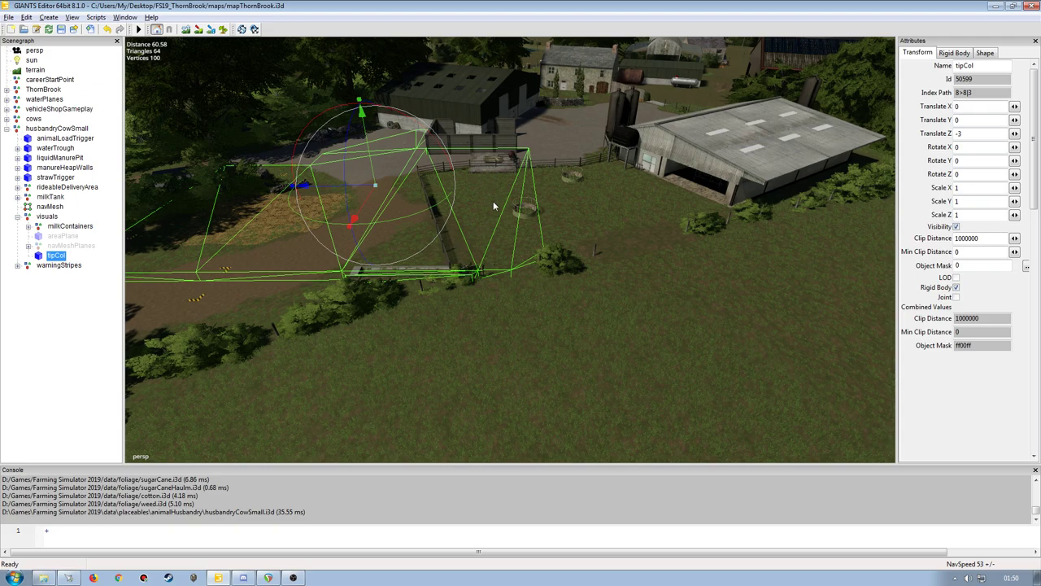
click(957, 227)
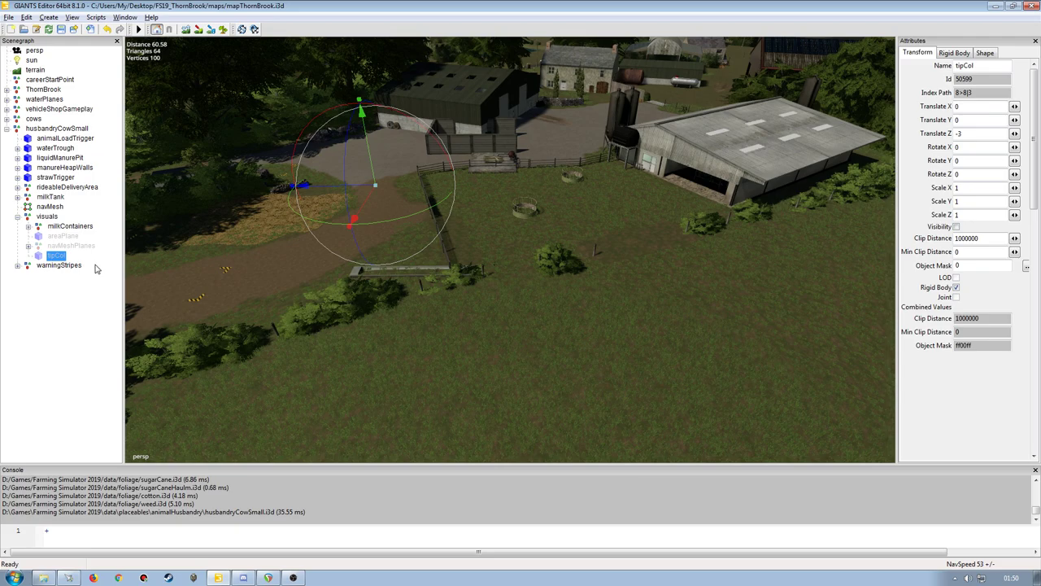
key(Delete)
click(58, 236)
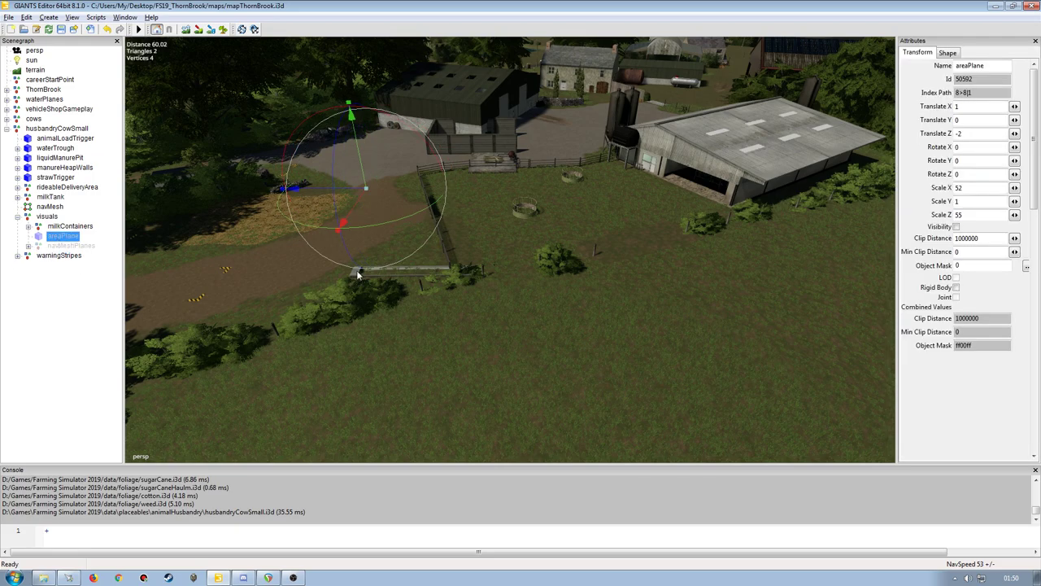
click(957, 227)
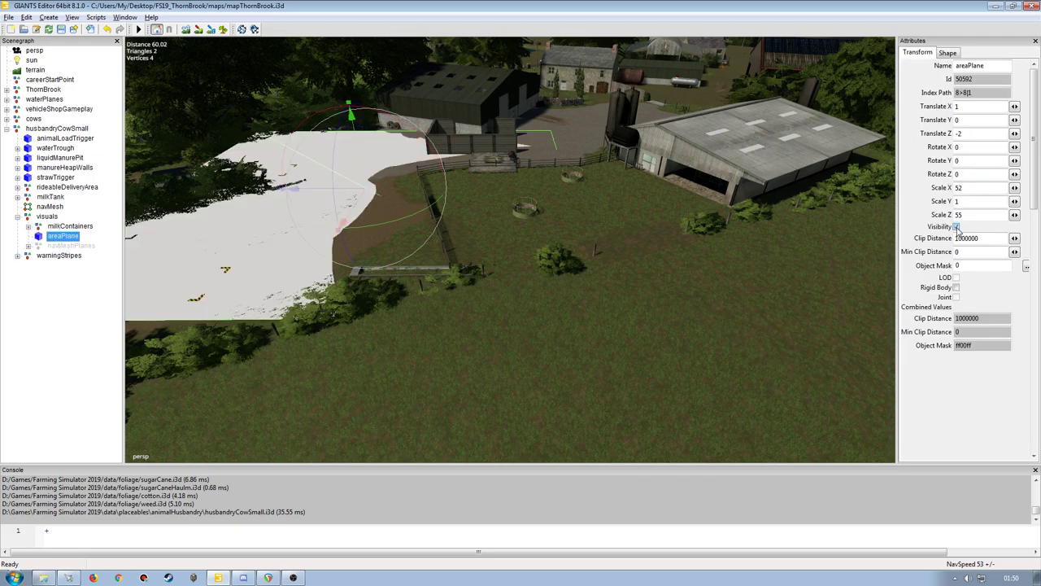
click(956, 227)
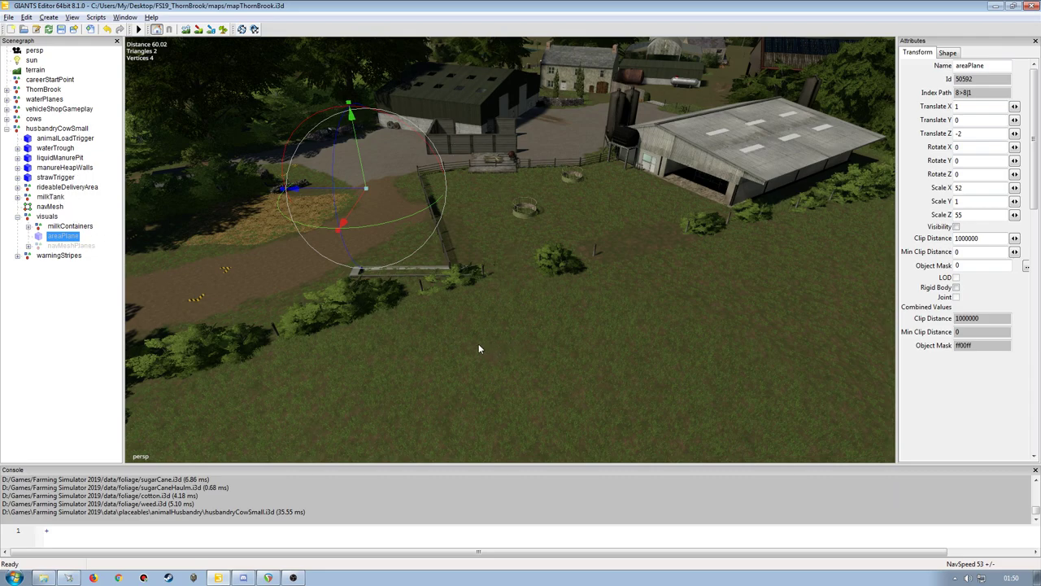
key(Delete)
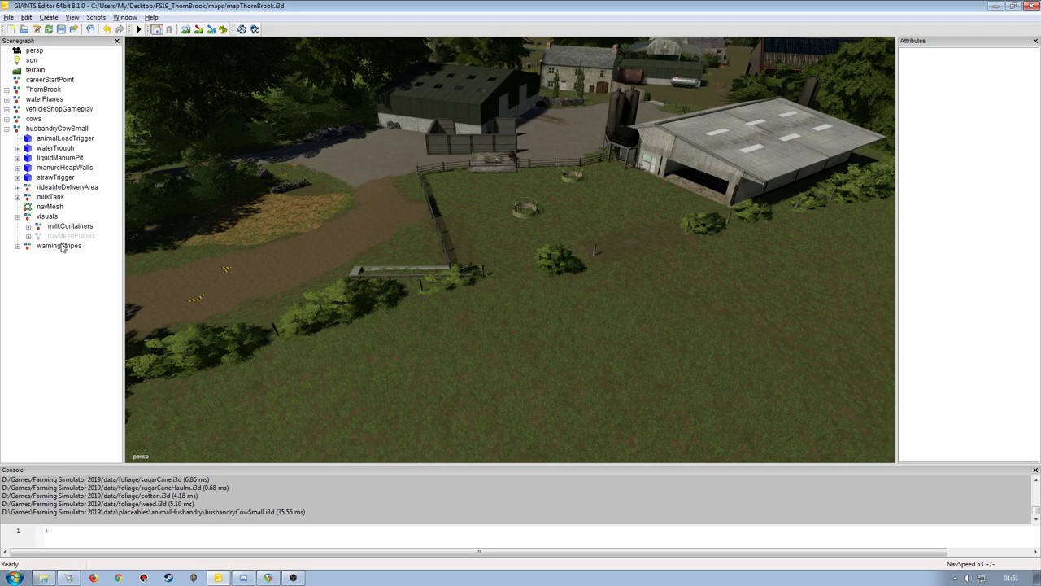
click(17, 217)
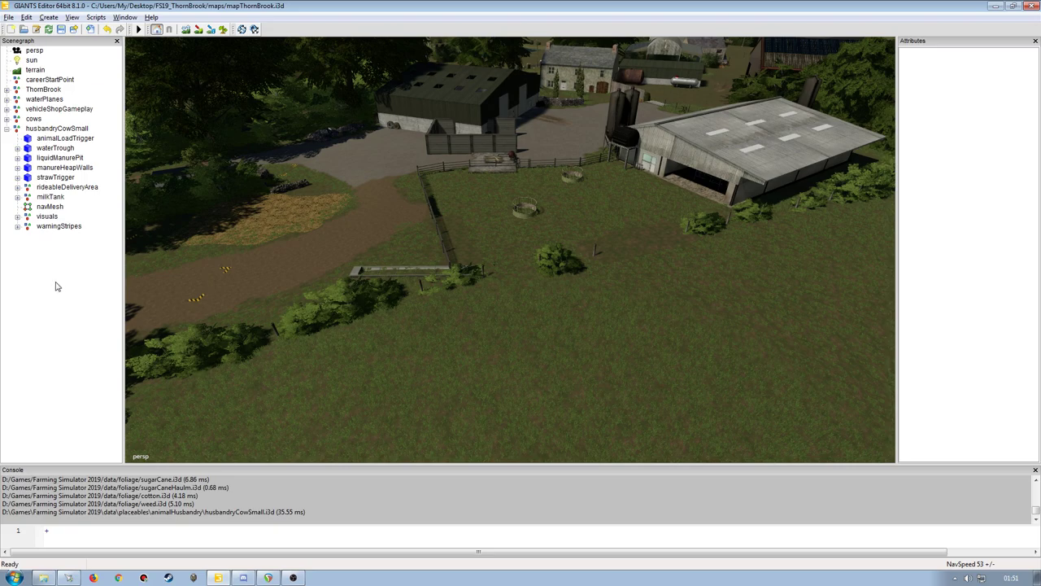
click(17, 216)
mouse_move(485, 278)
right_down()
mouse_move(497, 142)
mouse_move(465, 272)
mouse_move(621, 263)
mouse_move(553, 261)
mouse_move(536, 308)
mouse_move(546, 260)
mouse_move(502, 279)
mouse_move(550, 252)
mouse_move(496, 263)
mouse_move(416, 235)
right_up()
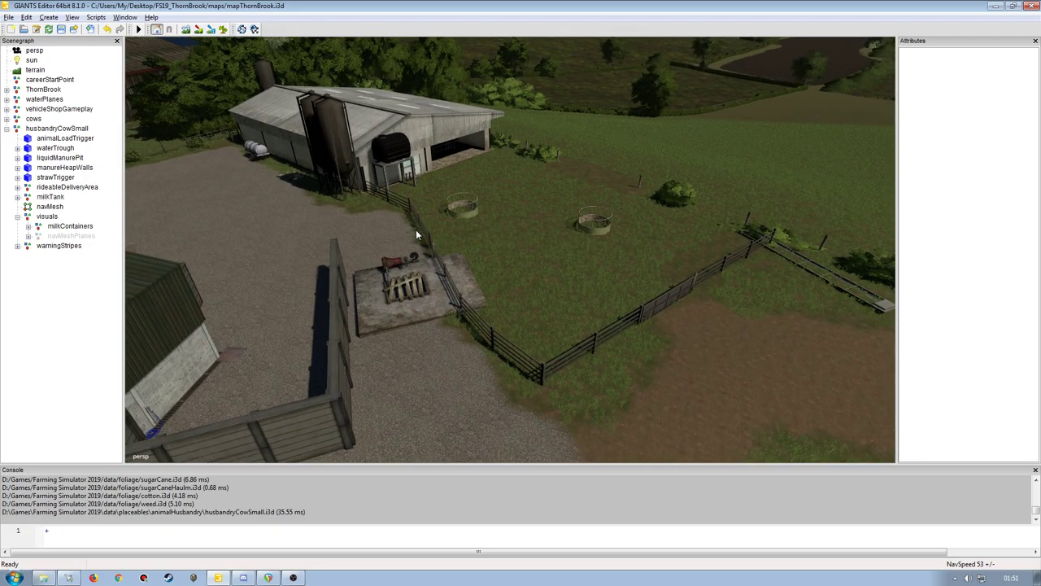
click(33, 119)
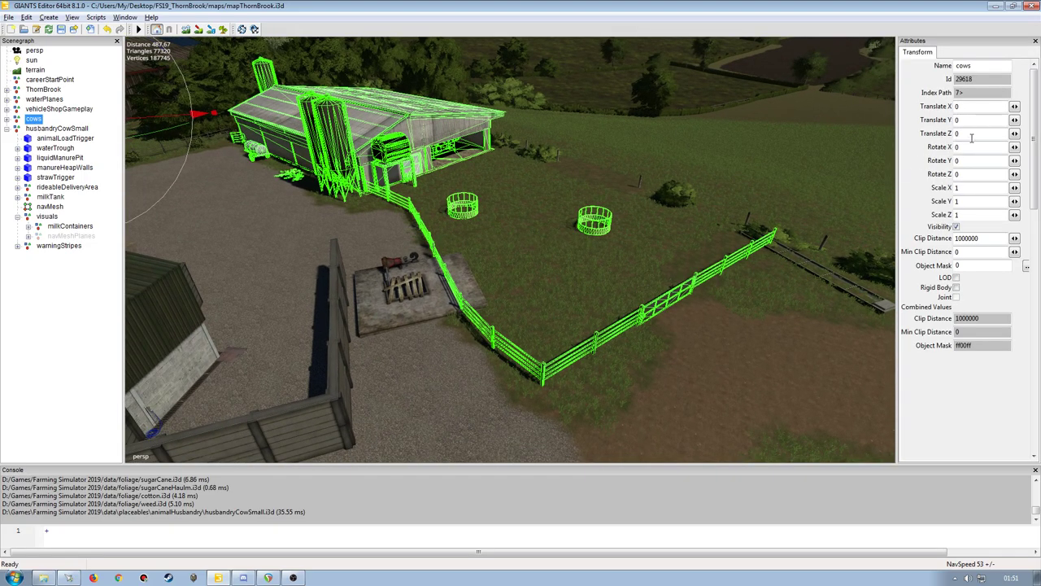
click(50, 129)
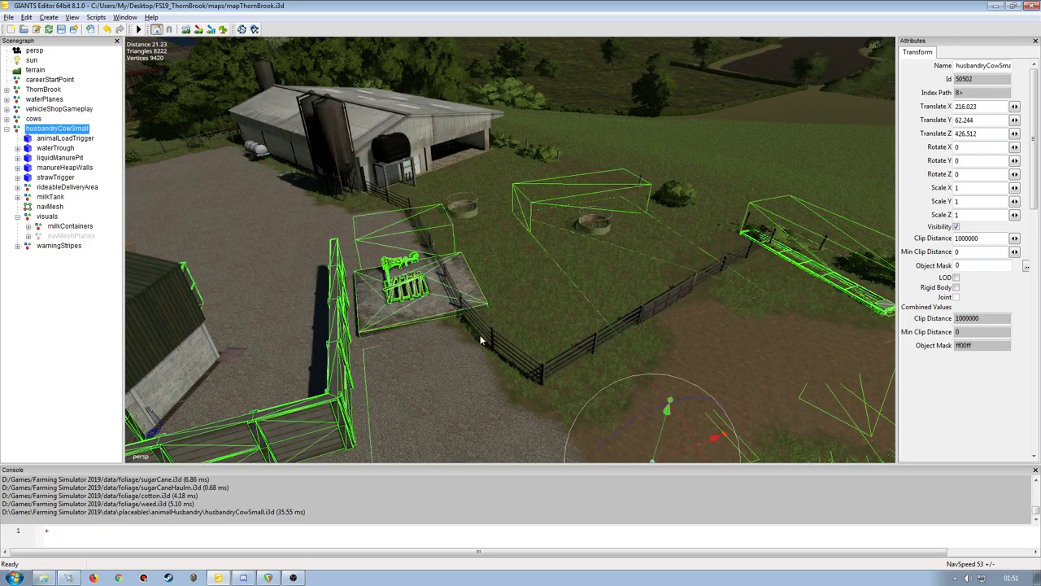
key(f)
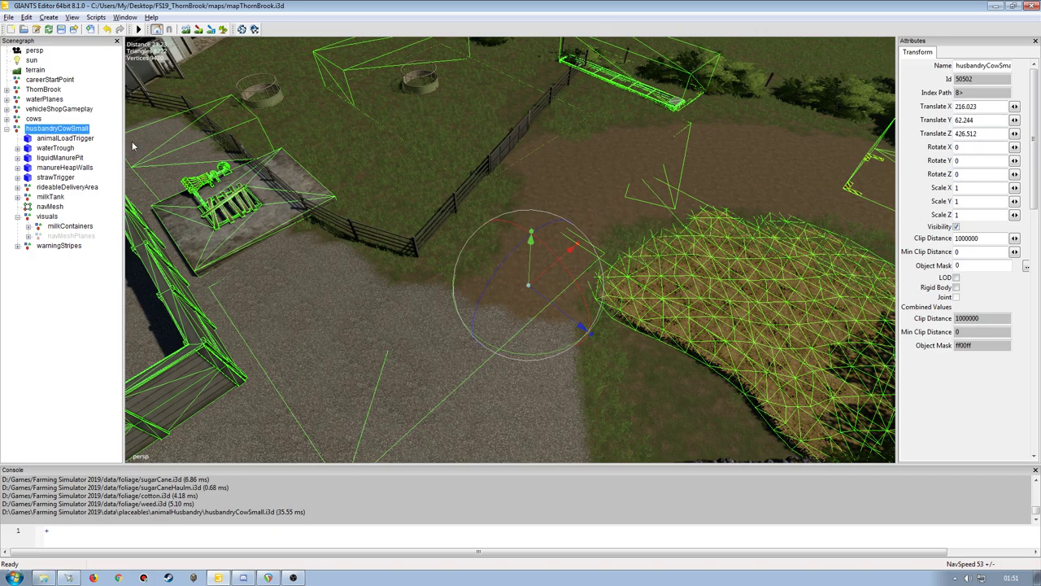
click(33, 119)
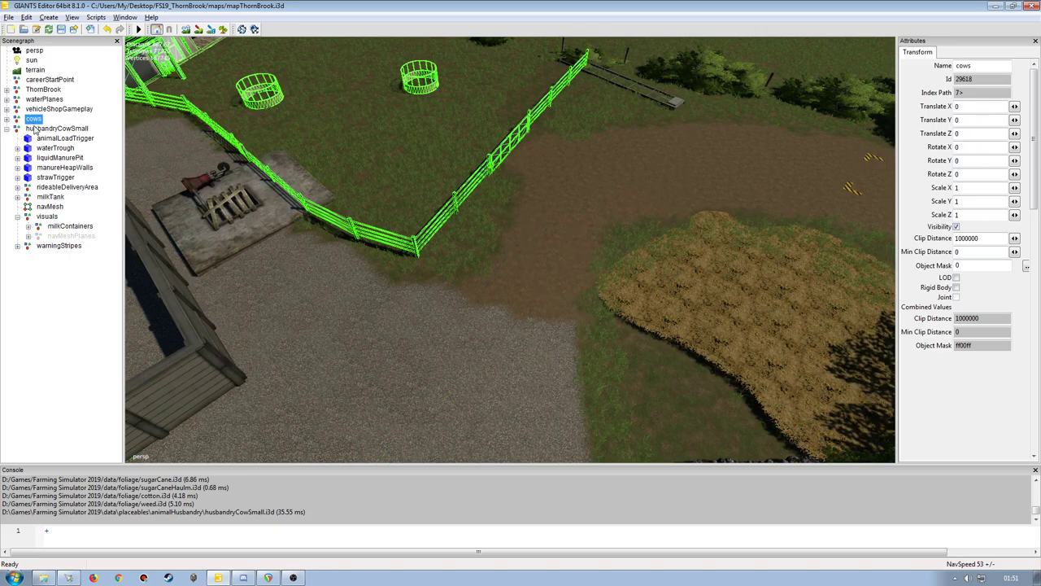
click(49, 129)
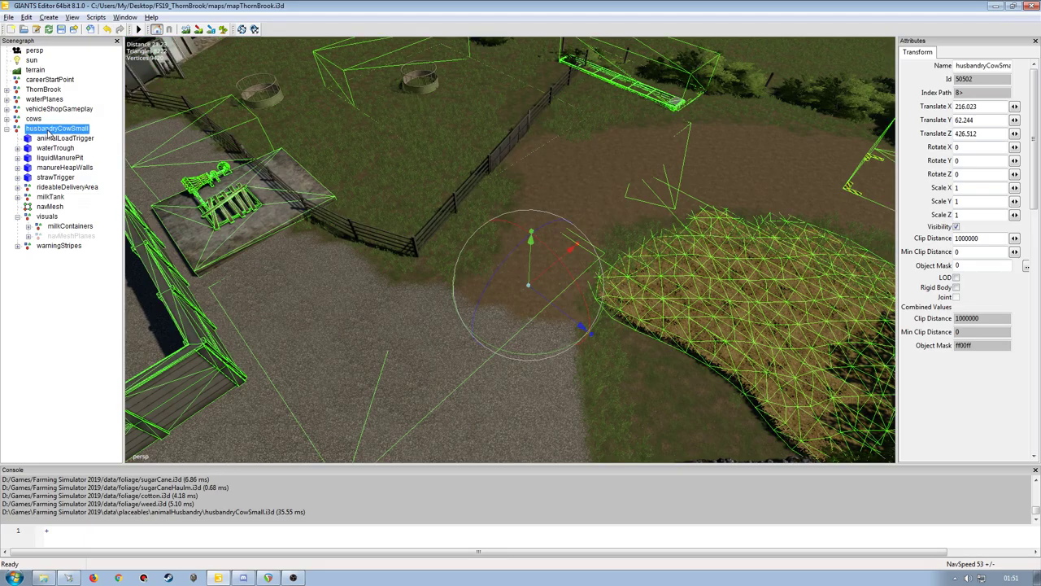
click(47, 218)
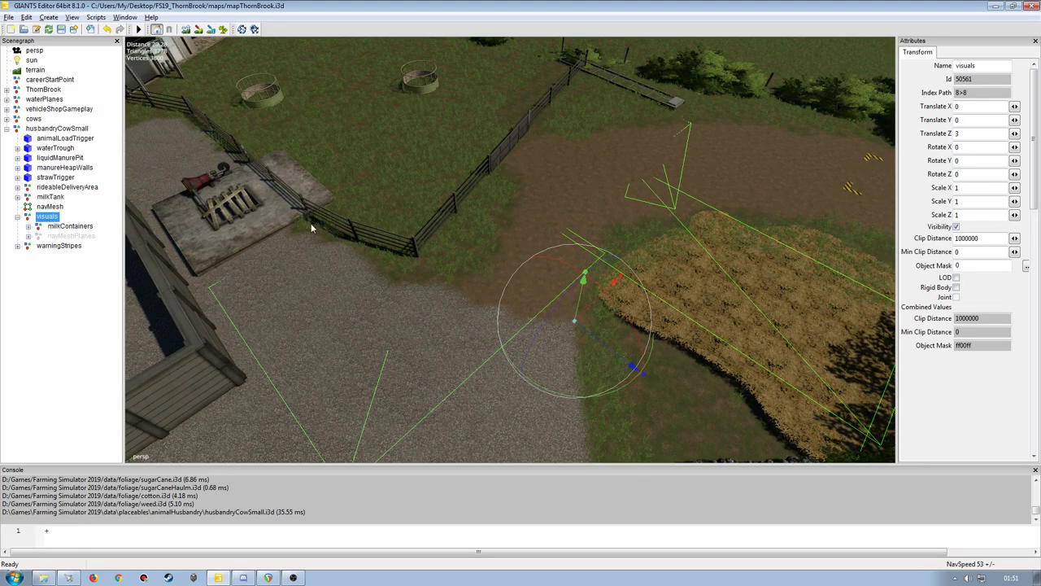
mouse_move(370, 228)
right_down()
mouse_move(451, 203)
mouse_move(434, 224)
mouse_move(418, 226)
mouse_move(477, 167)
mouse_move(407, 190)
mouse_move(431, 202)
mouse_move(413, 209)
right_up()
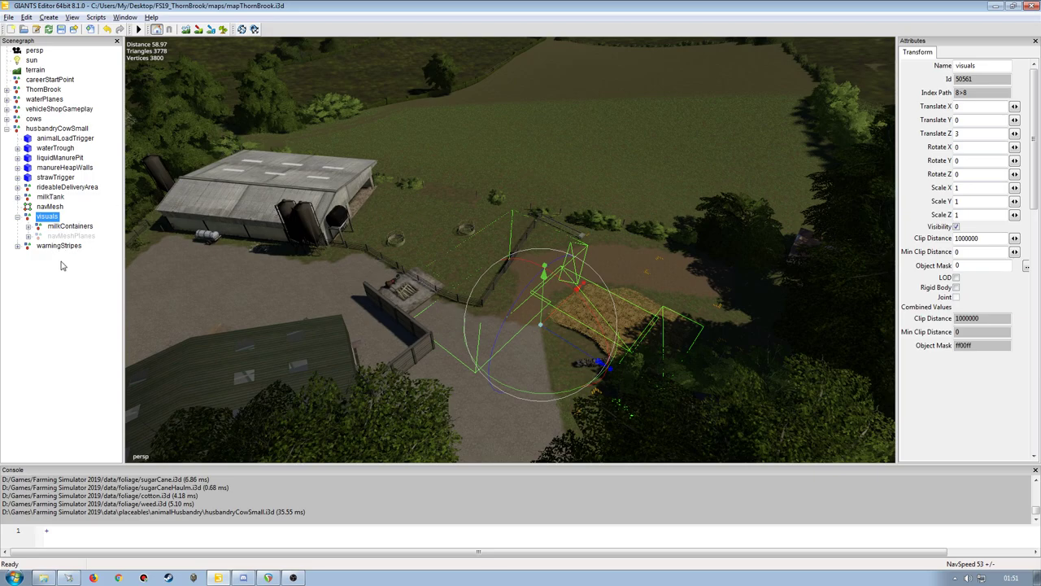
click(34, 120)
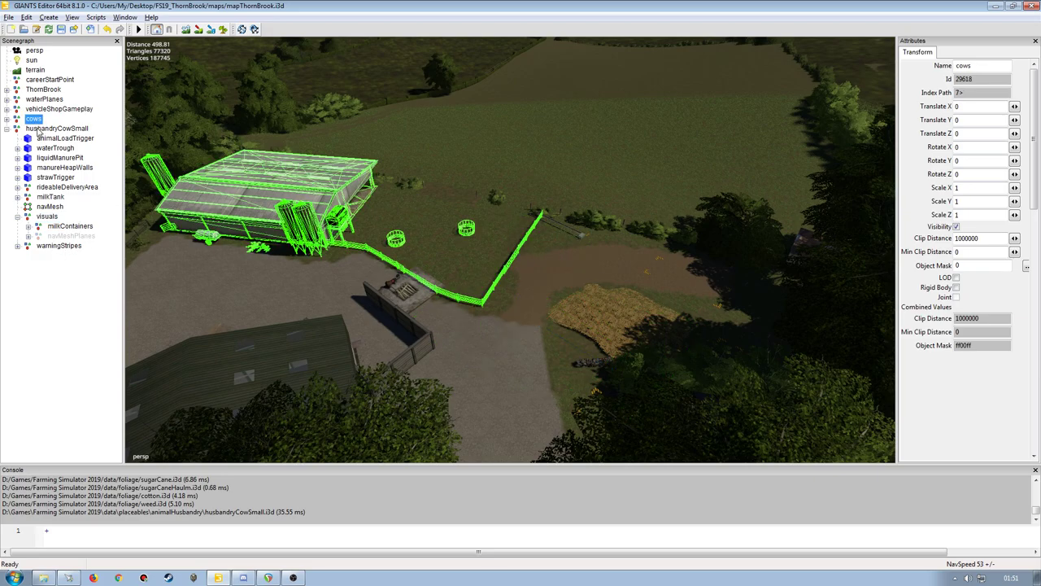
click(6, 119)
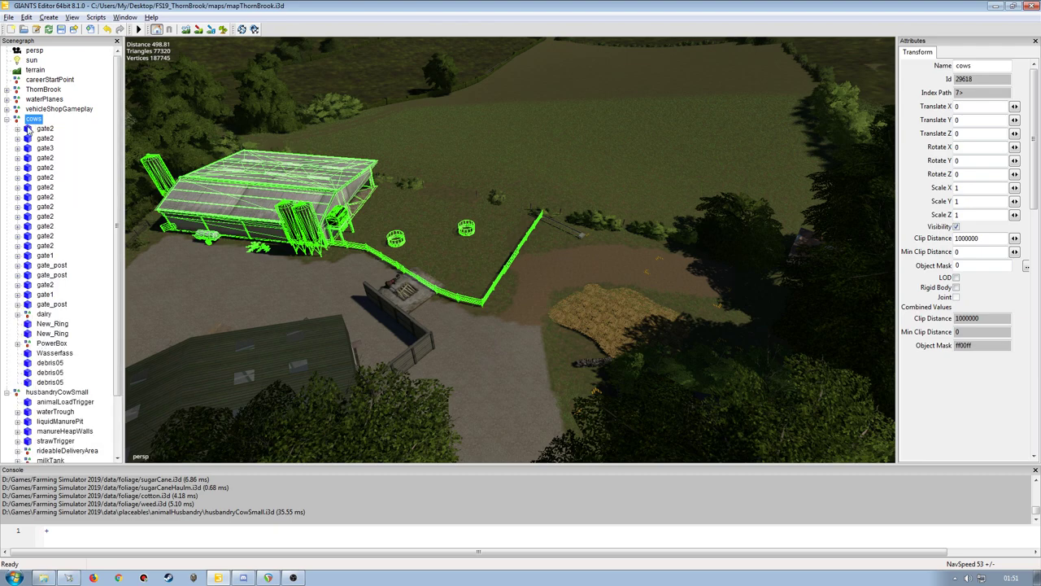
key(Left)
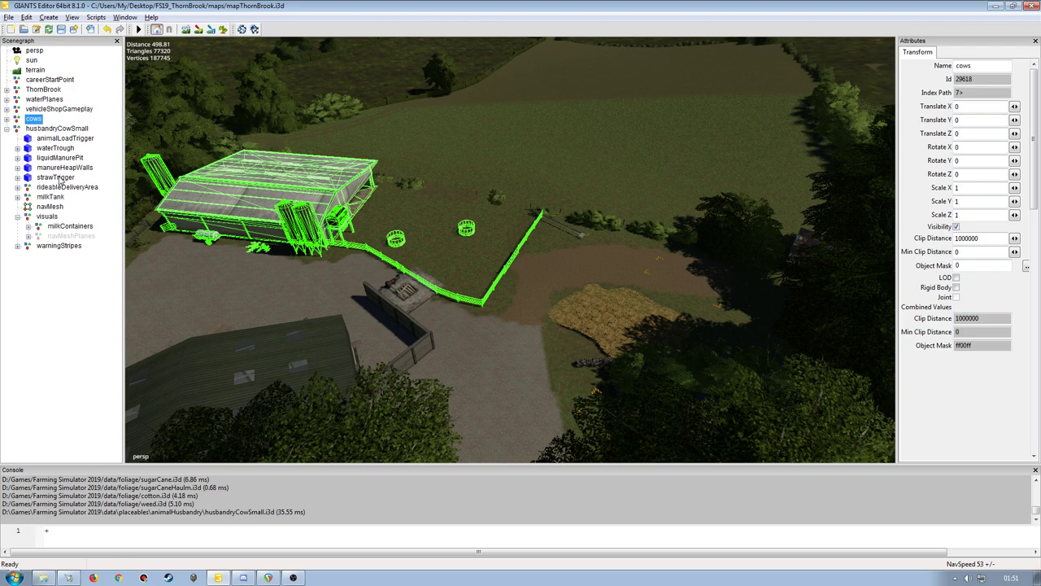
- Relocate the cows node under visuals, frame it, and reselect it
key(Delete)
click(49, 207)
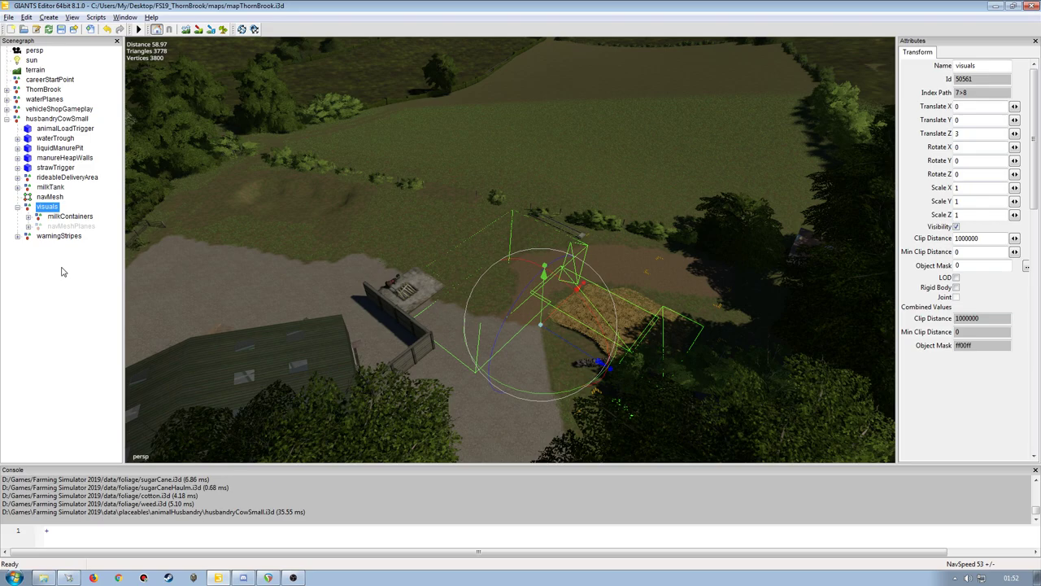
key(ctrl+z)
mouse_move(171, 277)
middle_down()
mouse_move(474, 221)
mouse_move(490, 207)
middle_up()
click(53, 236)
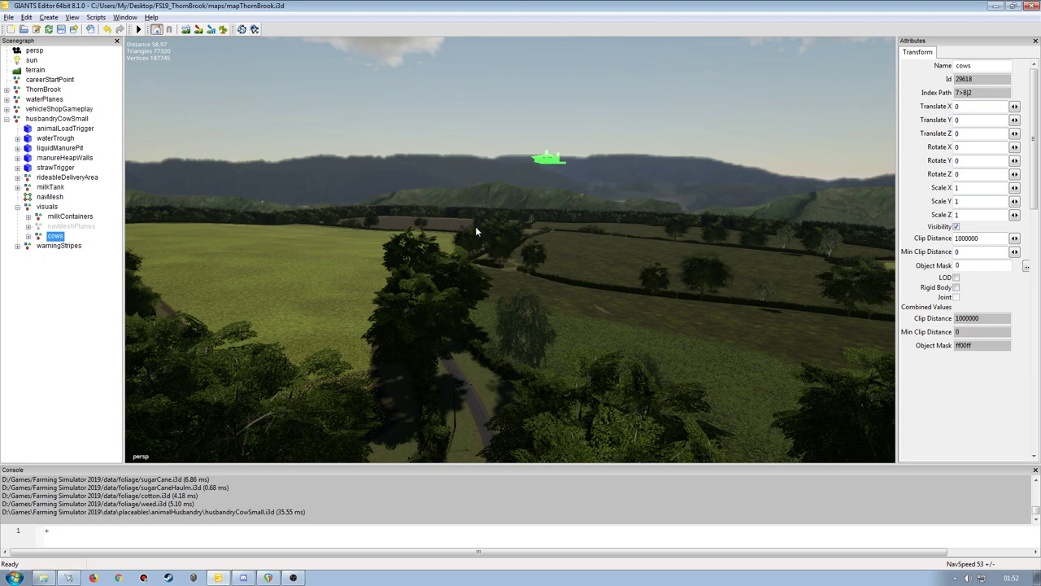
key(f)
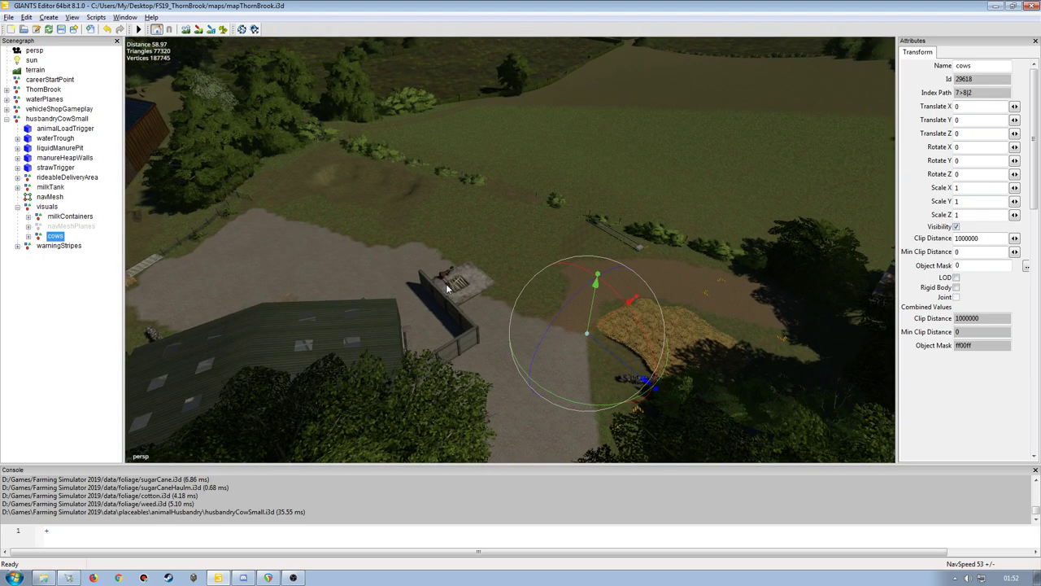
click(64, 120)
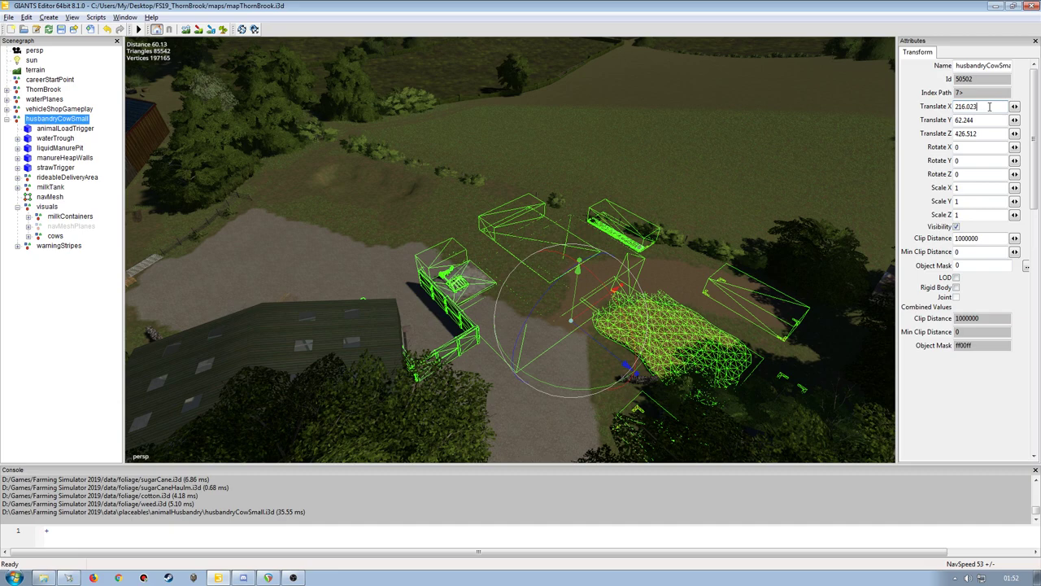
click(56, 236)
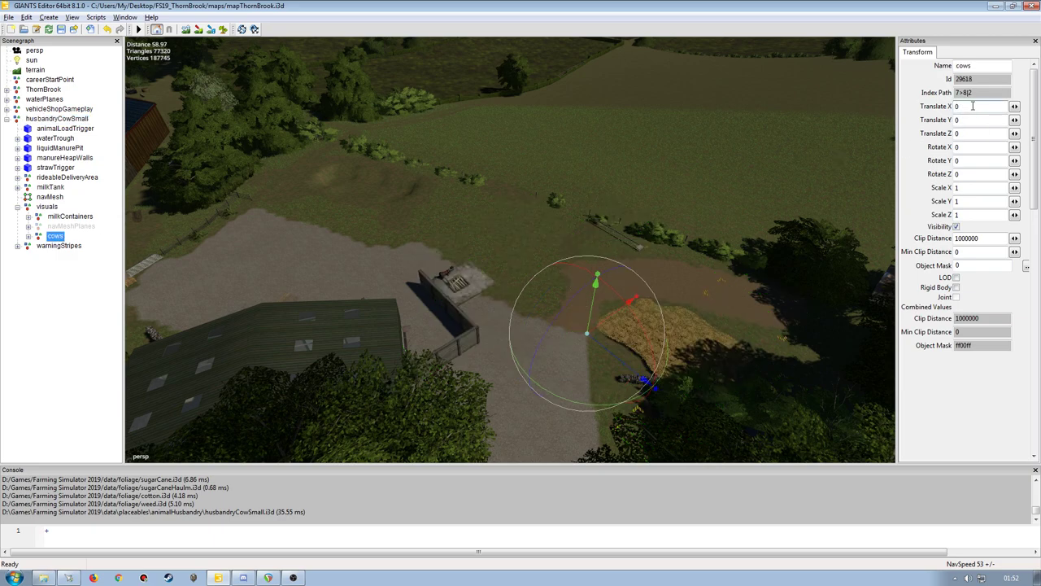
- Give cows the placeable's position, with Y -62.244 and Z -426.512, then deselect
key(ctrl+v)
key(Return)
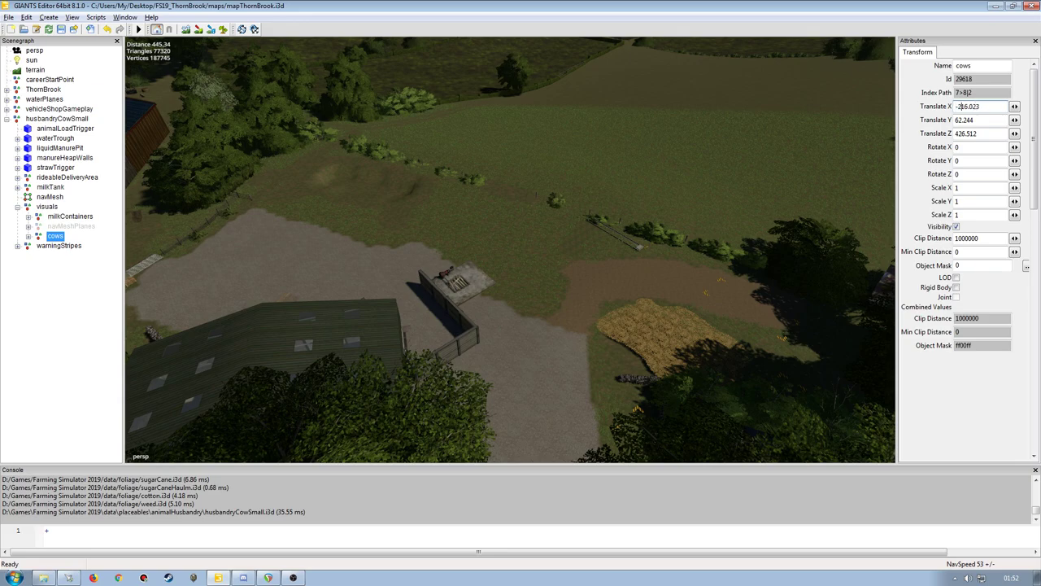
key(Tab)
click(971, 120)
text(5)
key(Tab)
text(-)
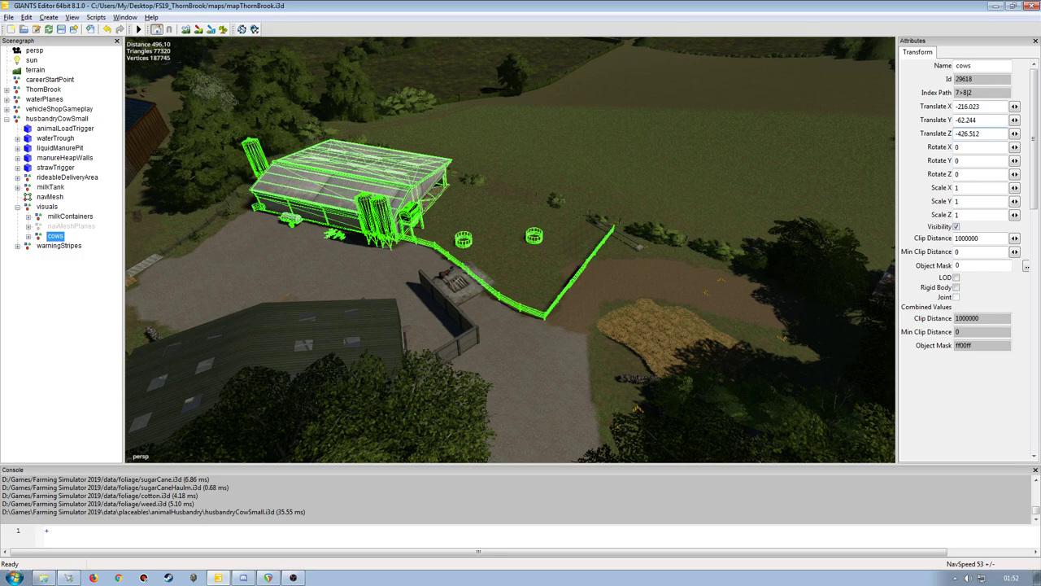
key(Tab)
click(448, 280)
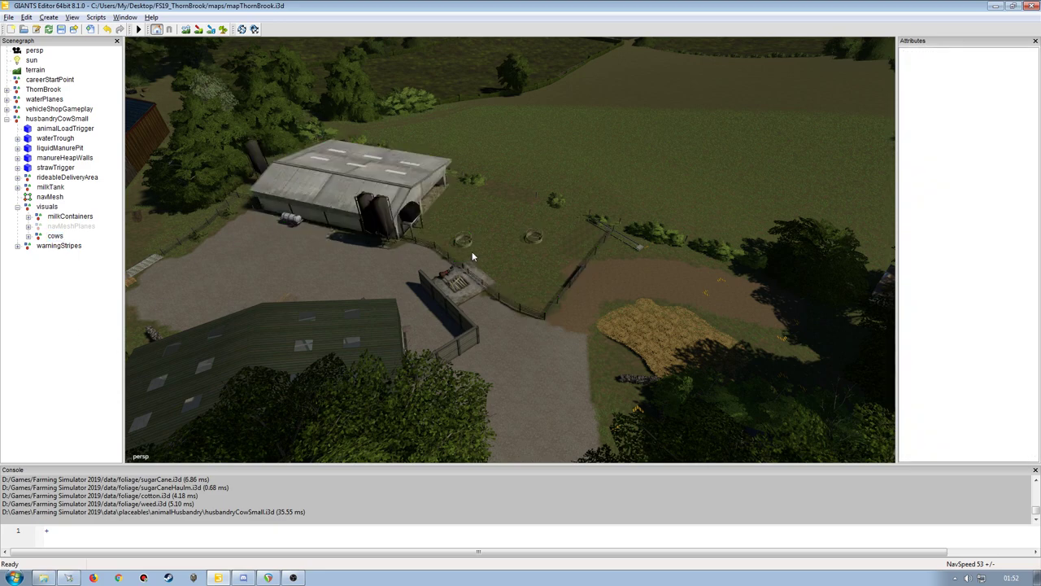
scroll(493, 234, up, 3)
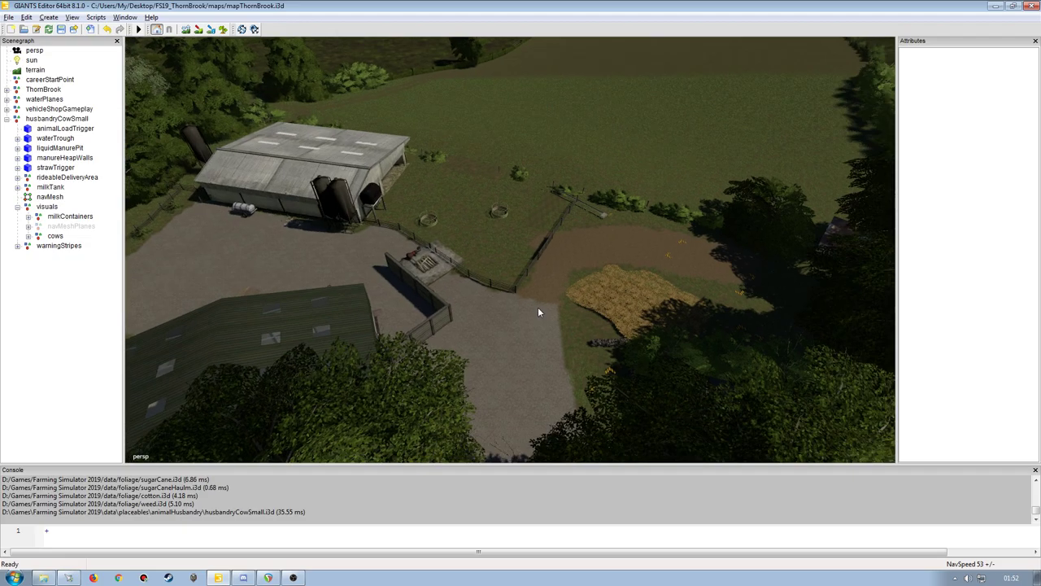
scroll(537, 271, up, 3)
scroll(568, 239, up, 3)
scroll(541, 246, up, 3)
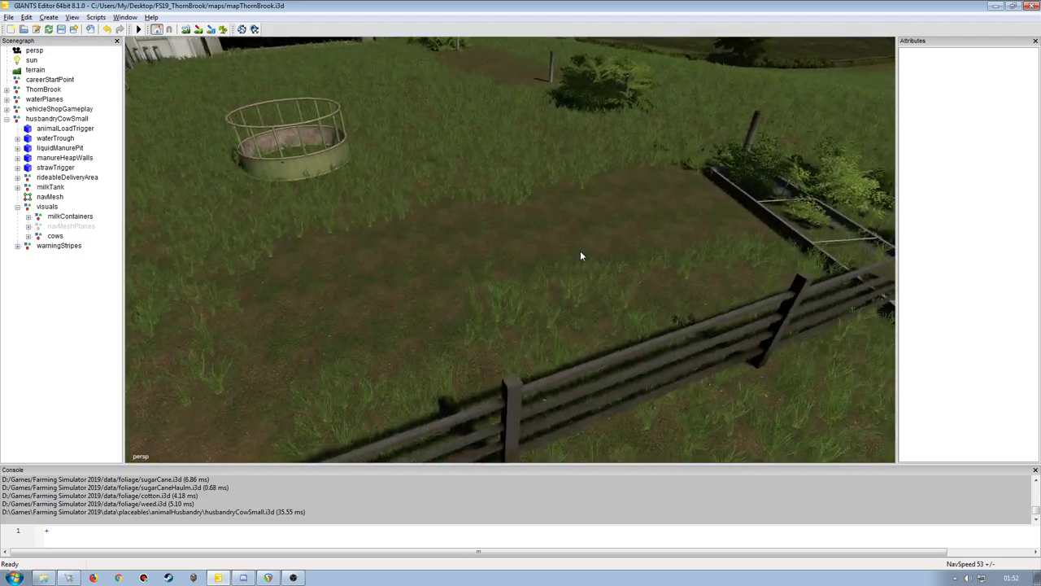
scroll(571, 251, up, 3)
scroll(534, 234, up, 3)
scroll(498, 234, up, 3)
scroll(483, 231, up, 3)
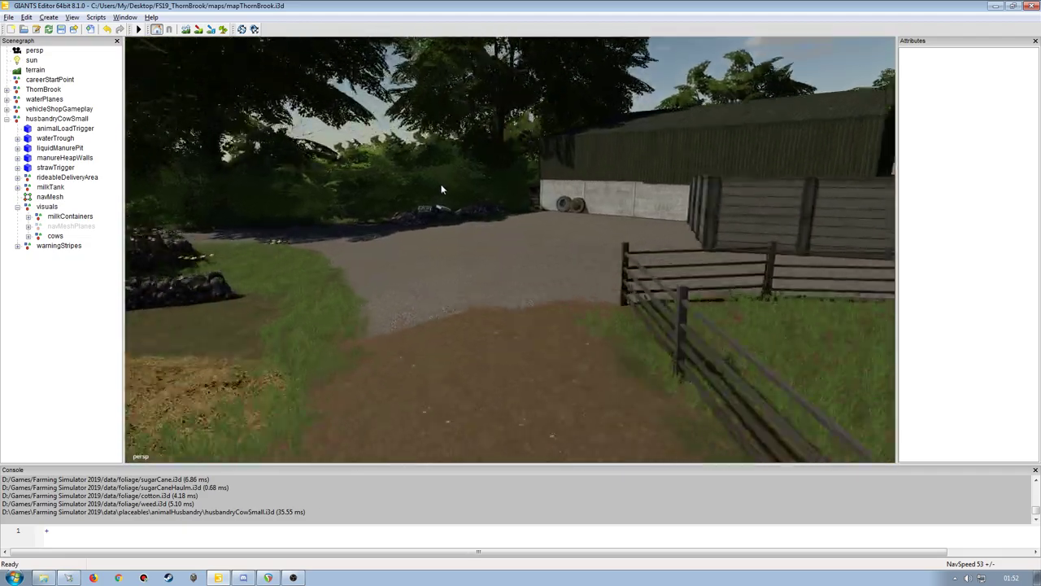
scroll(641, 192, up, 3)
scroll(535, 211, up, 3)
right_drag(537, 212, 718, 223)
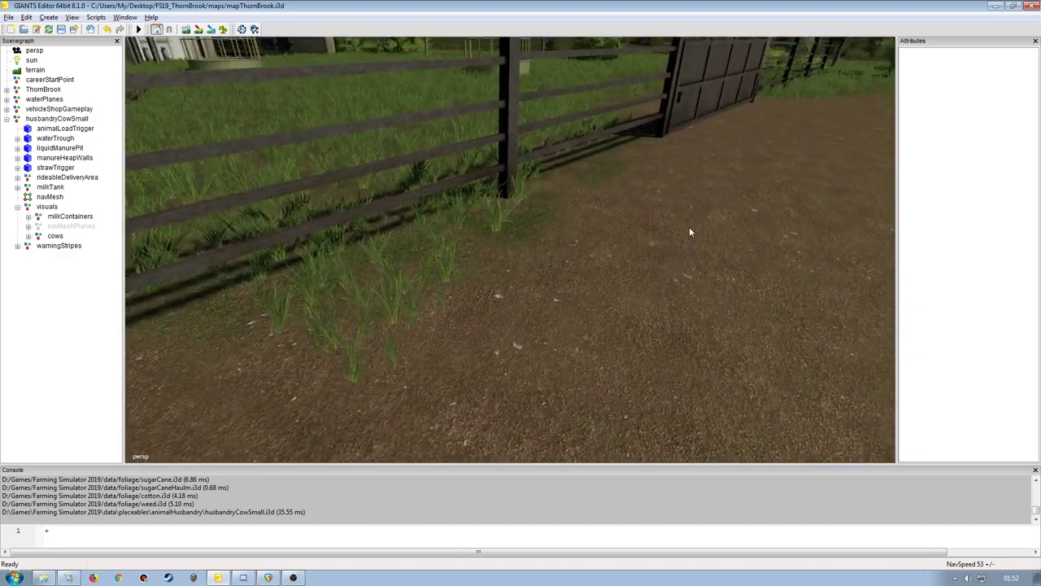
scroll(728, 215, up, 3)
scroll(738, 207, up, 3)
scroll(712, 195, up, 3)
mouse_move(681, 186)
right_down()
mouse_move(525, 175)
mouse_move(694, 203)
mouse_move(509, 212)
mouse_move(641, 213)
mouse_move(575, 164)
mouse_move(569, 135)
mouse_move(472, 247)
mouse_move(430, 228)
mouse_move(506, 229)
mouse_move(465, 200)
mouse_move(398, 232)
mouse_move(639, 244)
mouse_move(595, 271)
mouse_move(594, 210)
mouse_move(539, 232)
mouse_move(562, 229)
mouse_move(493, 222)
mouse_move(665, 229)
mouse_move(670, 200)
mouse_move(704, 199)
mouse_move(706, 187)
mouse_move(661, 259)
mouse_move(632, 278)
mouse_move(533, 251)
mouse_move(521, 230)
mouse_move(686, 206)
mouse_move(758, 214)
mouse_move(630, 221)
mouse_move(485, 248)
mouse_move(558, 249)
mouse_move(523, 261)
mouse_move(418, 244)
mouse_move(567, 211)
mouse_move(639, 226)
mouse_move(704, 211)
mouse_move(633, 225)
mouse_move(648, 217)
mouse_move(558, 260)
mouse_move(505, 255)
mouse_move(493, 235)
mouse_move(644, 206)
mouse_move(635, 220)
mouse_move(564, 235)
mouse_move(651, 233)
mouse_move(475, 232)
right_up()
- Move the animalLoadTrigger into the yard, turn it along the fence, and flatten it
click(60, 130)
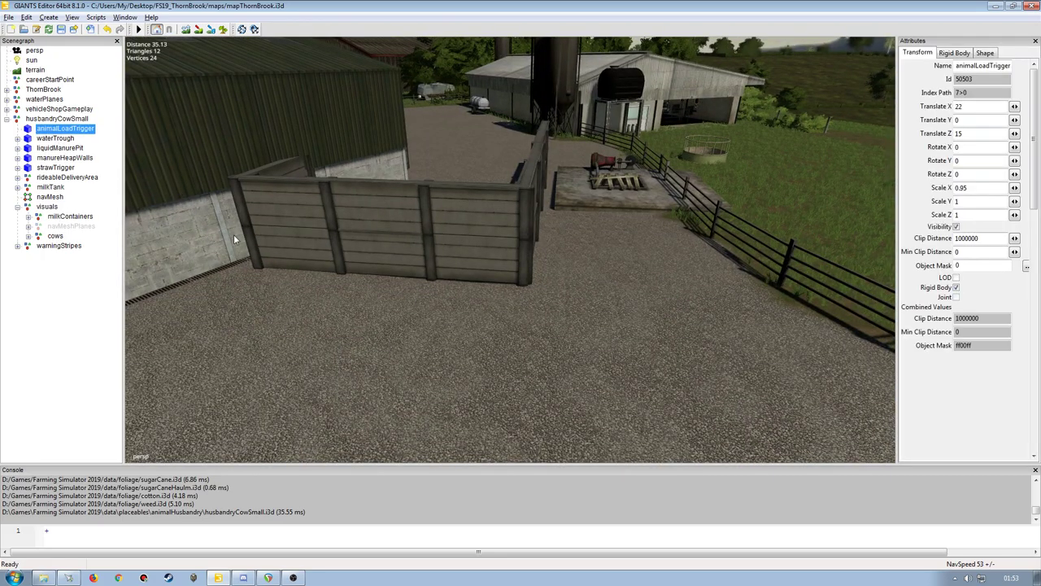
mouse_move(272, 251)
right_down()
mouse_move(571, 292)
mouse_move(548, 235)
mouse_move(372, 303)
mouse_move(441, 284)
mouse_move(432, 285)
mouse_move(501, 209)
right_up()
scroll(503, 255, up, 2)
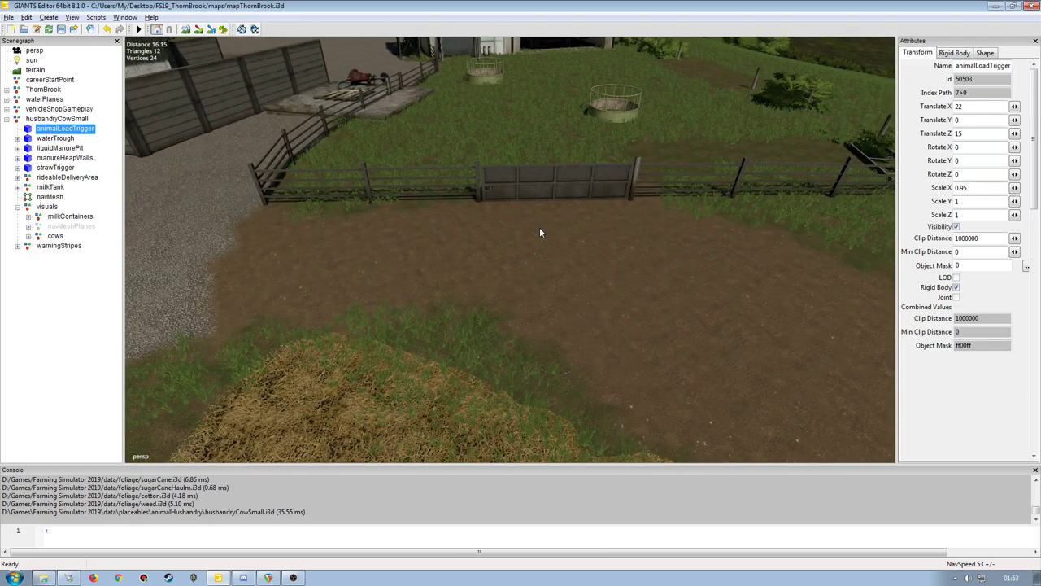
click(540, 232)
scroll(633, 263, down, 2)
mouse_move(633, 263)
right_down()
mouse_move(590, 273)
mouse_move(552, 302)
right_up()
drag(537, 316, 461, 294)
mouse_move(461, 294)
right_down()
mouse_move(531, 290)
mouse_move(341, 346)
right_up()
mouse_move(239, 384)
mouse_down()
mouse_move(271, 385)
mouse_move(260, 384)
mouse_move(280, 334)
mouse_up()
mouse_move(280, 340)
right_down()
mouse_move(312, 315)
mouse_move(293, 361)
mouse_move(284, 340)
right_up()
- Slide the load trigger to the gate, align it to about -73.45° Y, and lower it slightly
drag(466, 246, 491, 238)
mouse_move(491, 238)
right_down()
mouse_move(505, 263)
mouse_move(477, 305)
mouse_move(470, 250)
mouse_move(545, 281)
mouse_move(634, 246)
mouse_move(476, 242)
right_up()
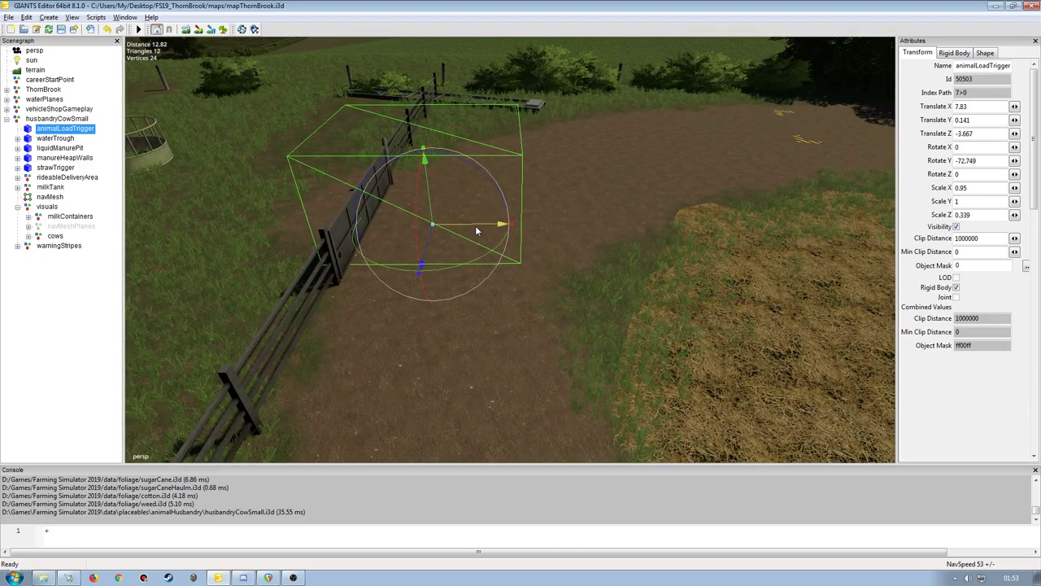
drag(475, 225, 504, 228)
mouse_move(505, 228)
right_down()
mouse_move(380, 255)
mouse_move(519, 274)
mouse_move(446, 263)
mouse_move(496, 267)
right_up()
scroll(496, 267, up, 2)
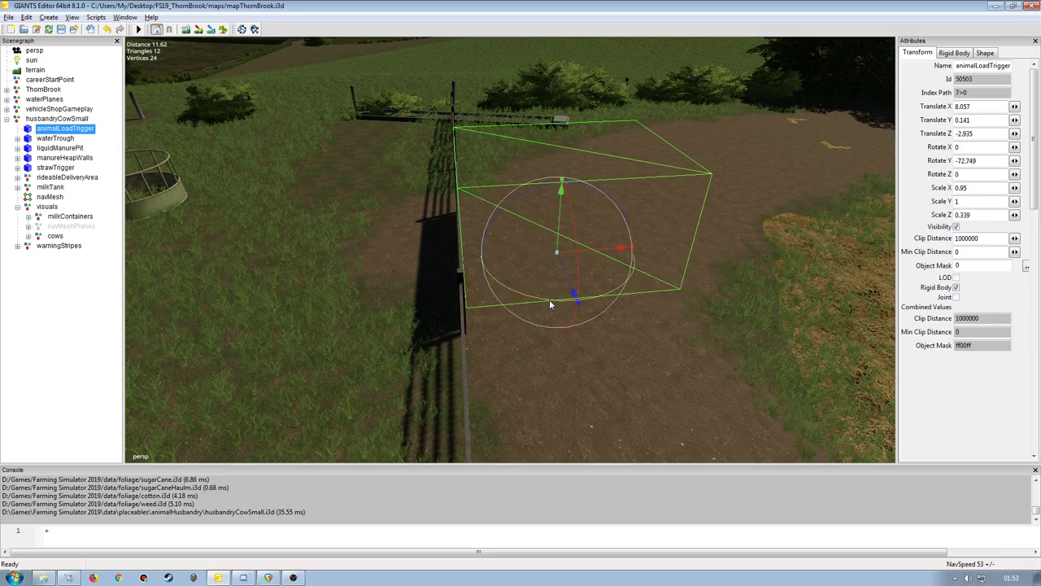
drag(550, 301, 549, 301)
mouse_move(549, 301)
right_down()
mouse_move(389, 309)
mouse_move(471, 326)
mouse_move(330, 317)
mouse_move(364, 327)
right_up()
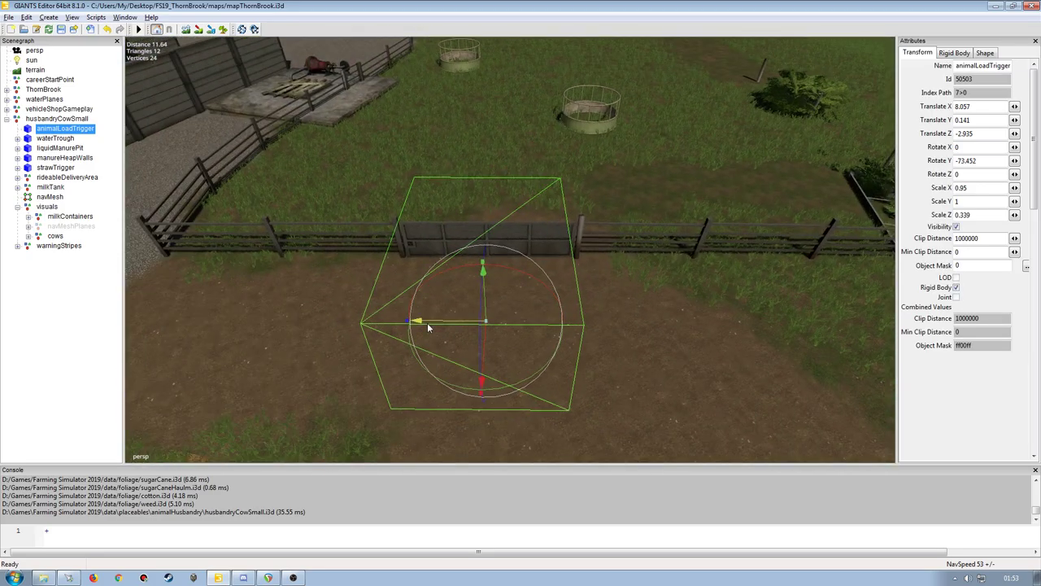
drag(409, 322, 404, 325)
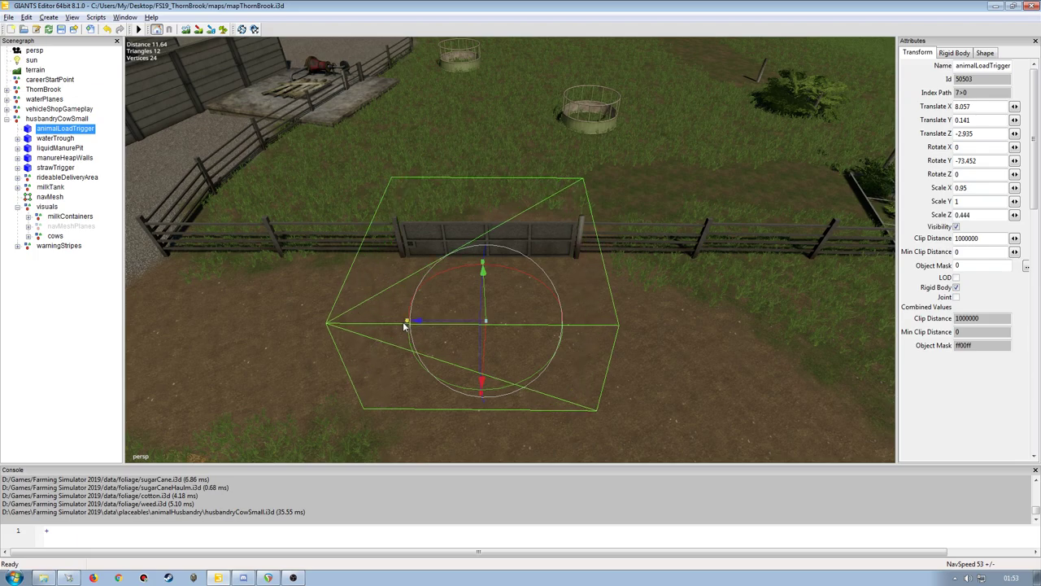
mouse_move(404, 325)
right_down()
mouse_move(493, 272)
mouse_move(418, 332)
right_up()
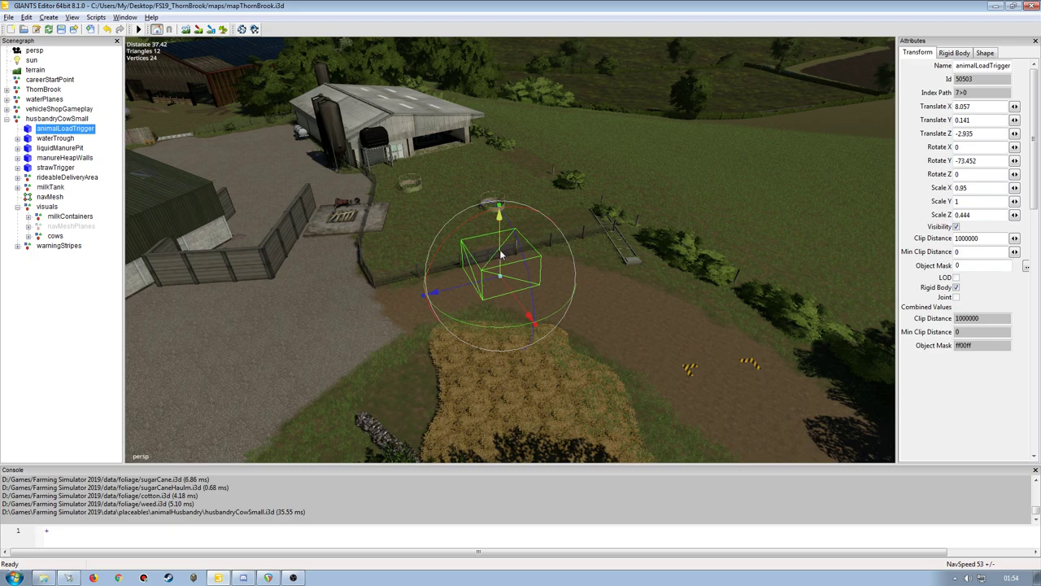
drag(499, 261, 500, 256)
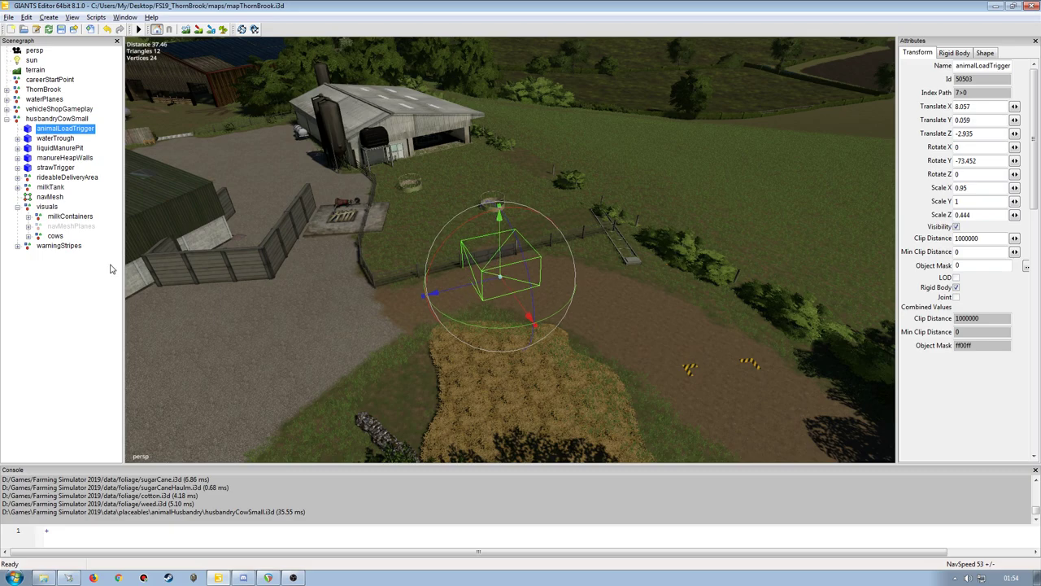
click(58, 139)
- Rotate the water trough to about 16.76° and shift it toward the fence
mouse_move(464, 315)
middle_down()
mouse_move(524, 288)
mouse_move(553, 257)
middle_up()
drag(554, 251, 365, 255)
middle_drag(365, 255, 495, 280)
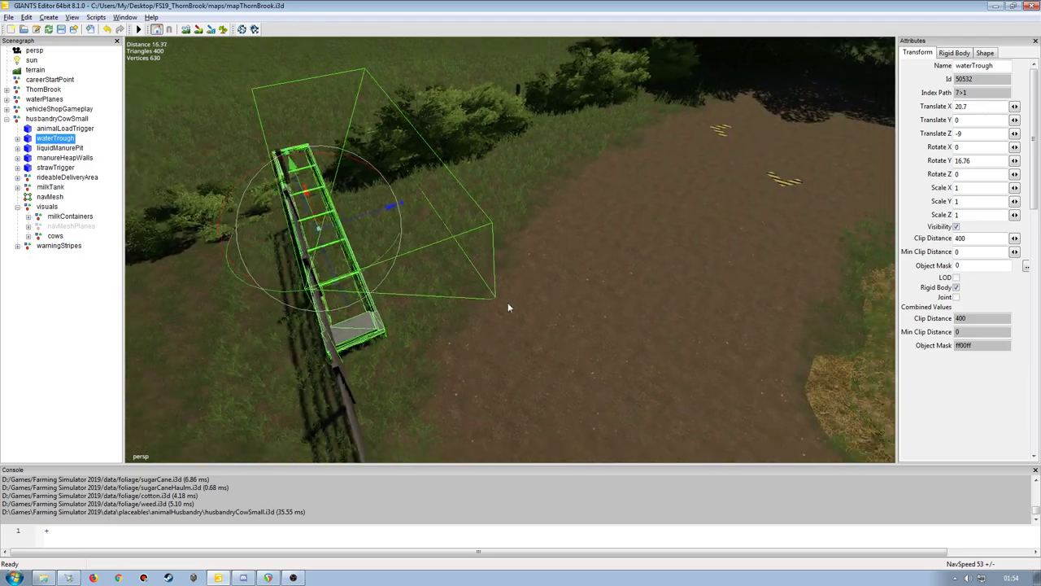
scroll(494, 285, down, 5)
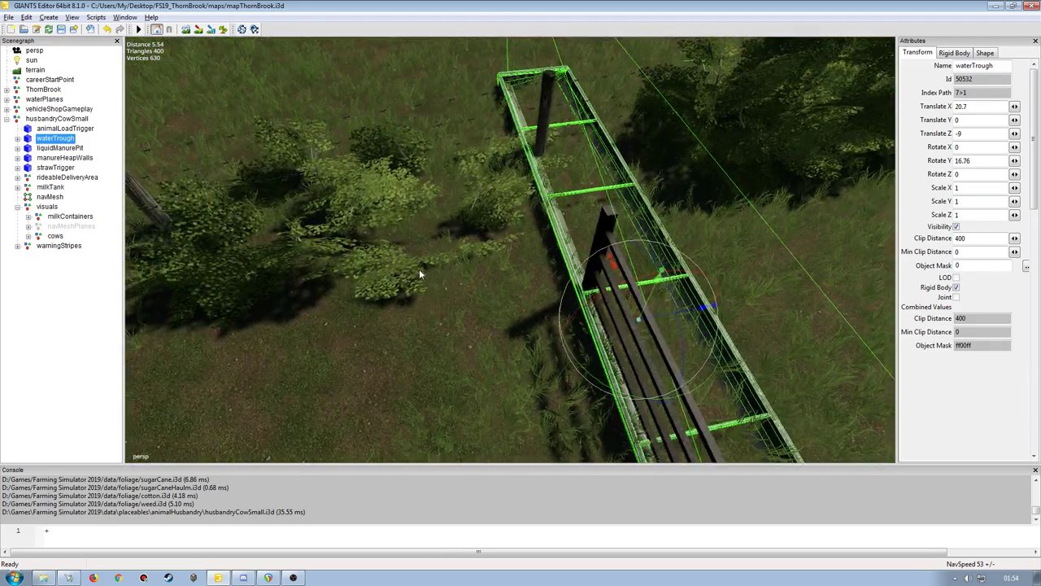
middle_drag(538, 300, 416, 295)
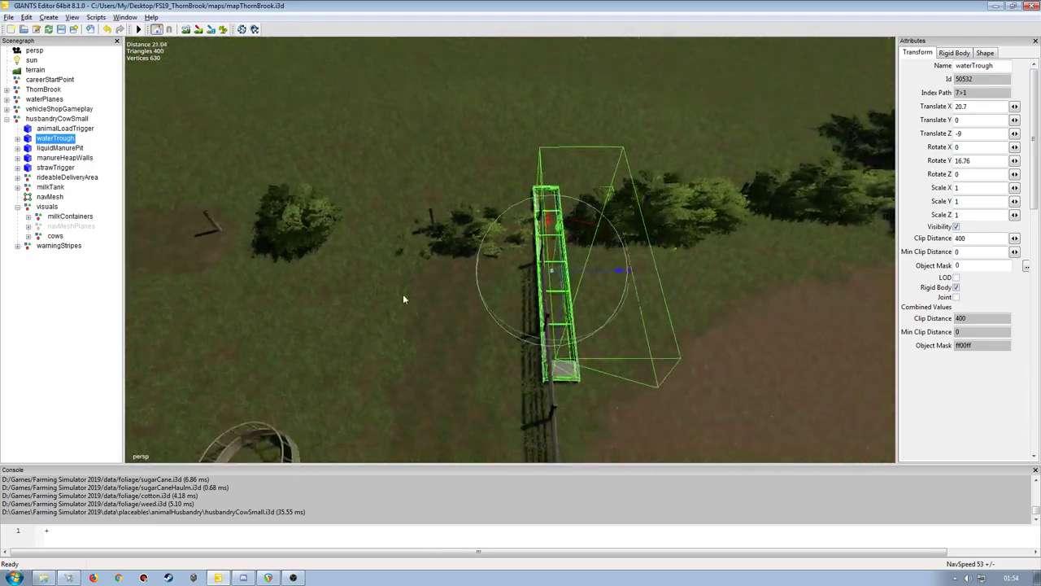
drag(586, 277, 555, 289)
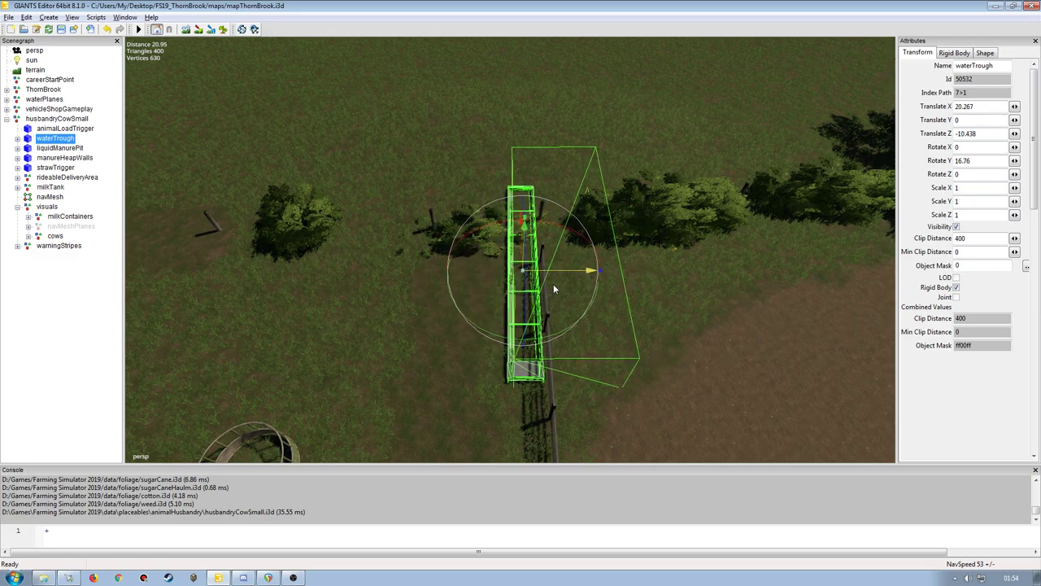
middle_drag(560, 314, 545, 234)
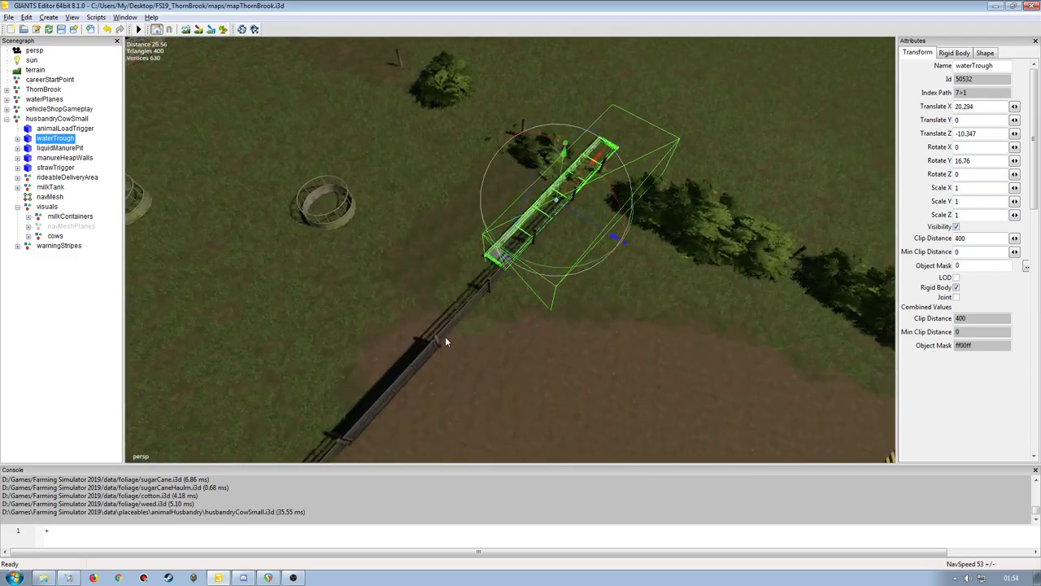
drag(578, 187, 494, 264)
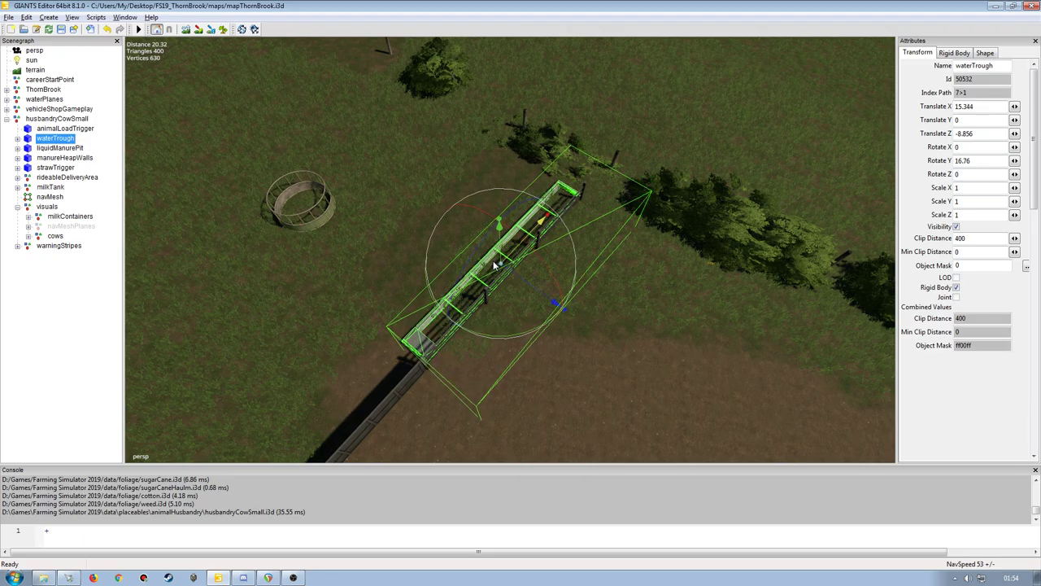
mouse_move(494, 264)
middle_down()
mouse_move(307, 230)
mouse_move(359, 277)
middle_up()
scroll(359, 277, up, 5)
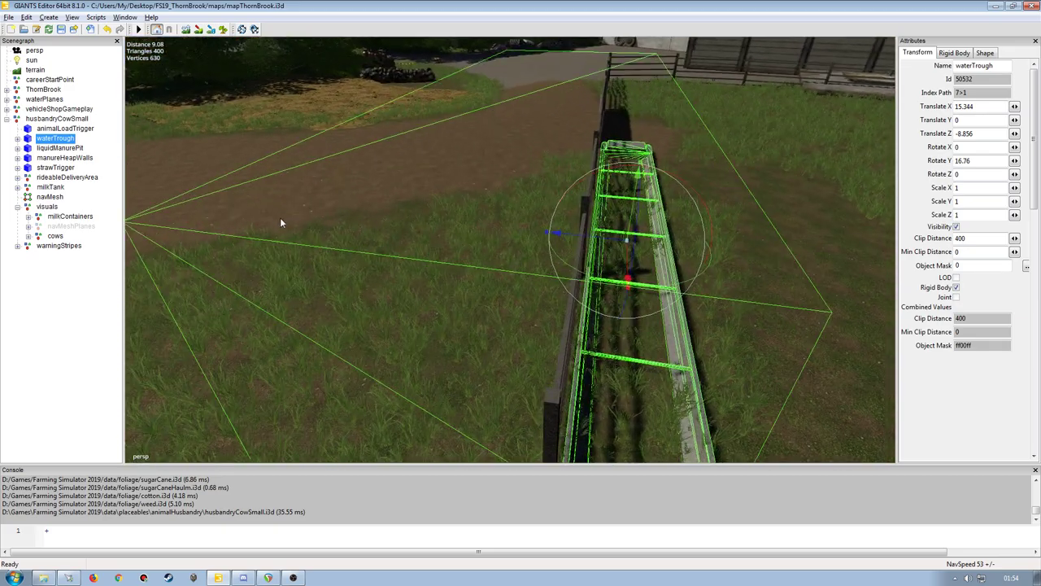
- Raise the trough slightly and slide it along the fence to about X 16.69, Z -9.26
middle_drag(285, 225, 330, 252)
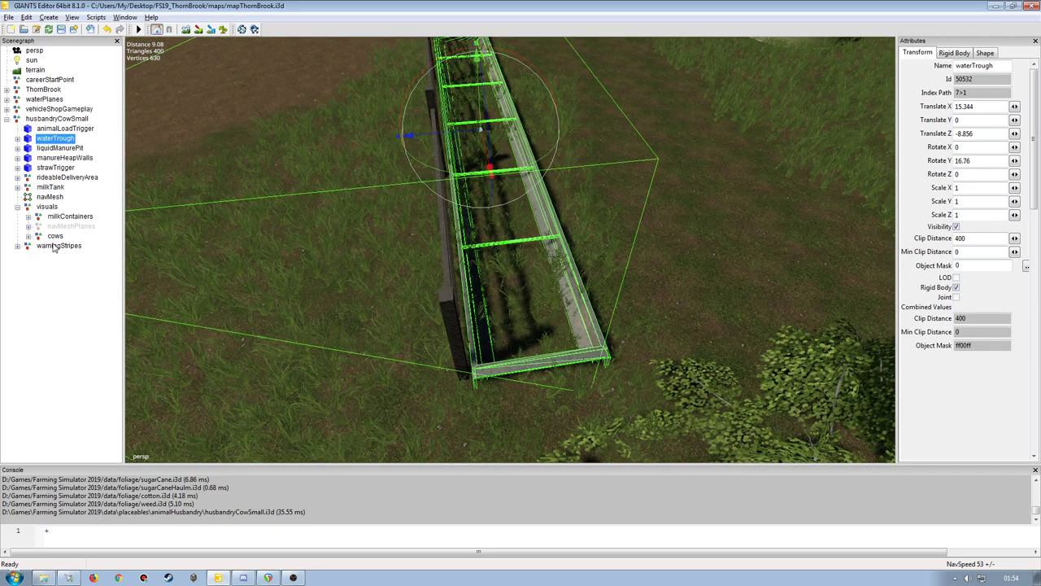
mouse_move(433, 280)
middle_down()
mouse_move(489, 252)
mouse_move(435, 270)
mouse_move(504, 264)
mouse_move(492, 329)
mouse_move(510, 275)
middle_up()
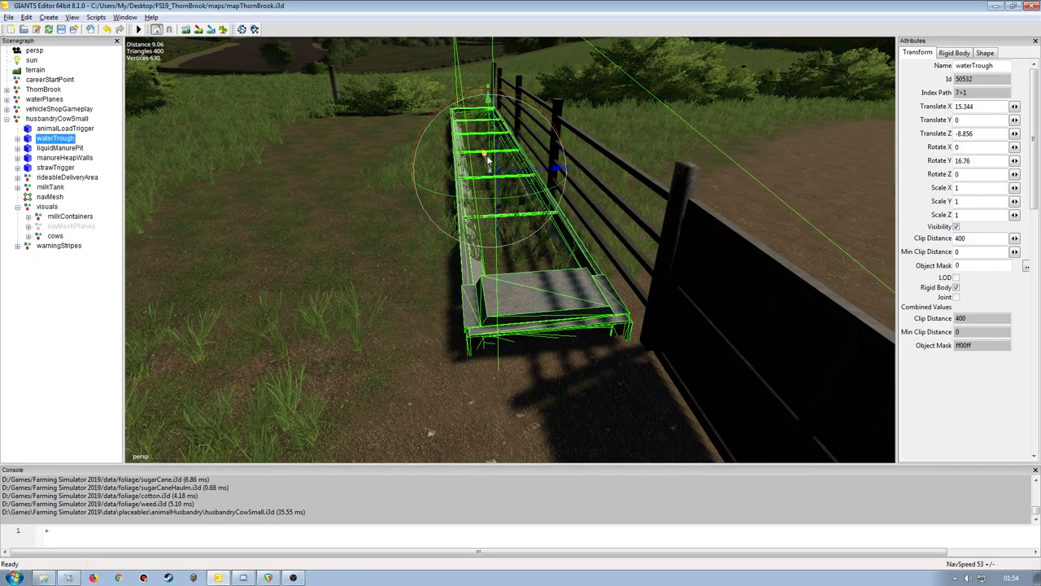
drag(489, 157, 482, 149)
mouse_move(482, 149)
right_down()
mouse_move(319, 241)
mouse_move(279, 283)
right_up()
mouse_move(428, 322)
right_down()
mouse_move(548, 284)
mouse_move(448, 309)
mouse_move(429, 302)
mouse_move(416, 318)
mouse_move(494, 233)
right_up()
scroll(416, 319, up, 3)
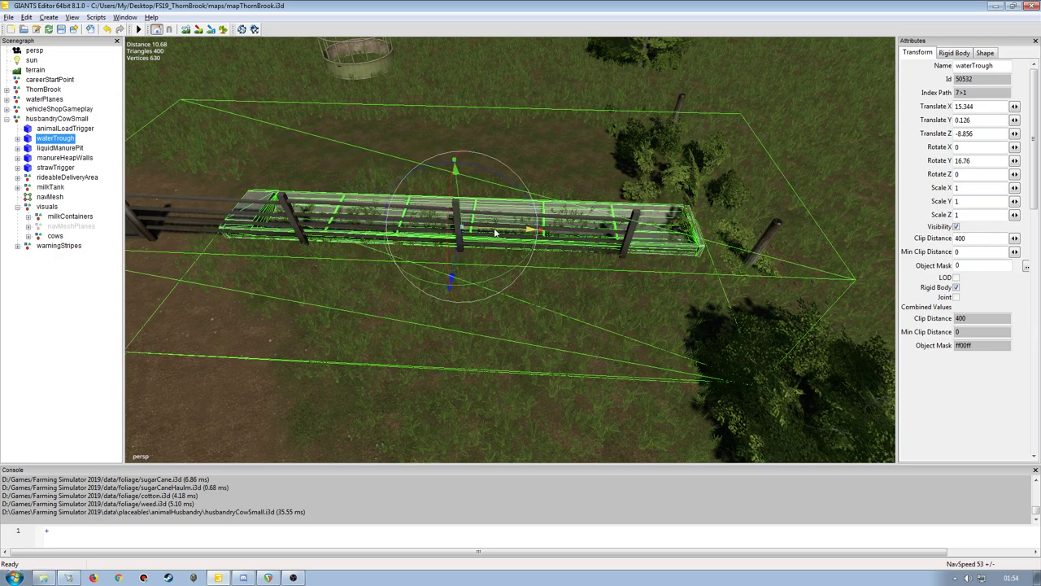
drag(494, 233, 533, 234)
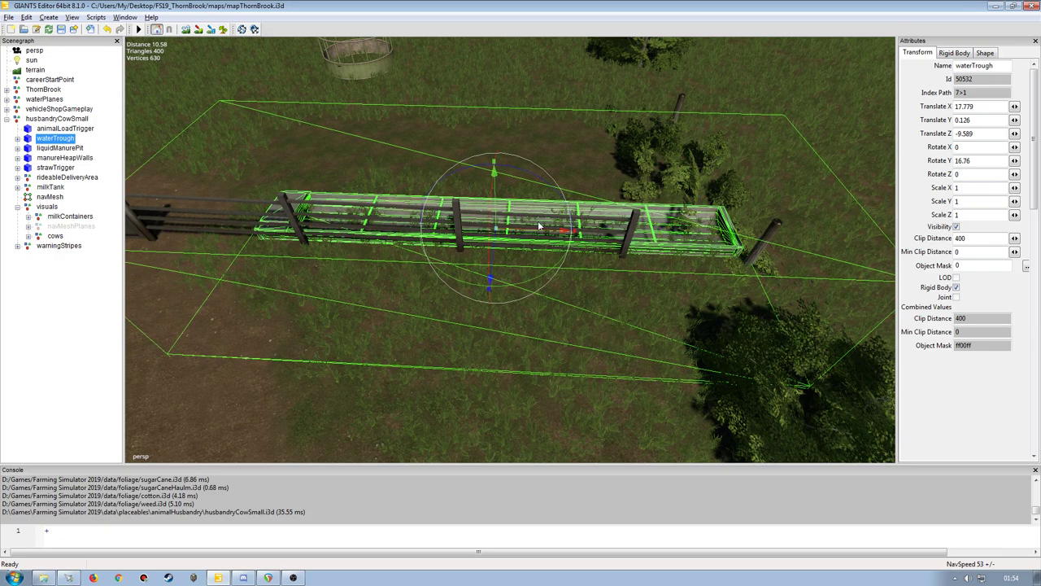
mouse_move(539, 234)
mouse_down()
mouse_move(500, 234)
mouse_move(494, 272)
mouse_up()
mouse_move(493, 272)
right_down()
mouse_move(519, 276)
mouse_move(435, 259)
mouse_move(395, 277)
mouse_move(405, 296)
right_up()
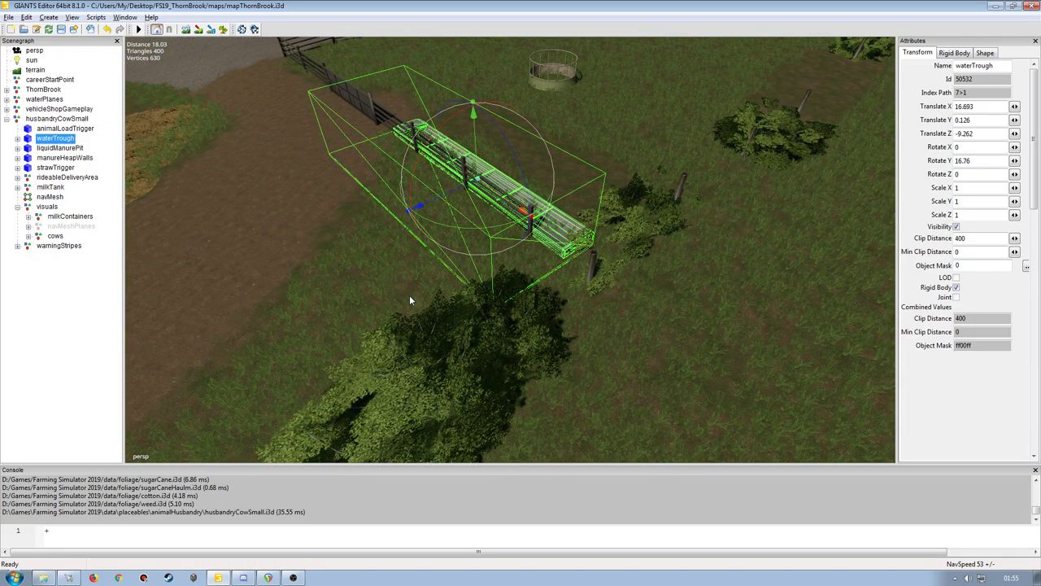
mouse_move(391, 302)
right_down()
mouse_move(383, 292)
mouse_move(433, 270)
mouse_move(437, 284)
mouse_move(444, 278)
right_up()
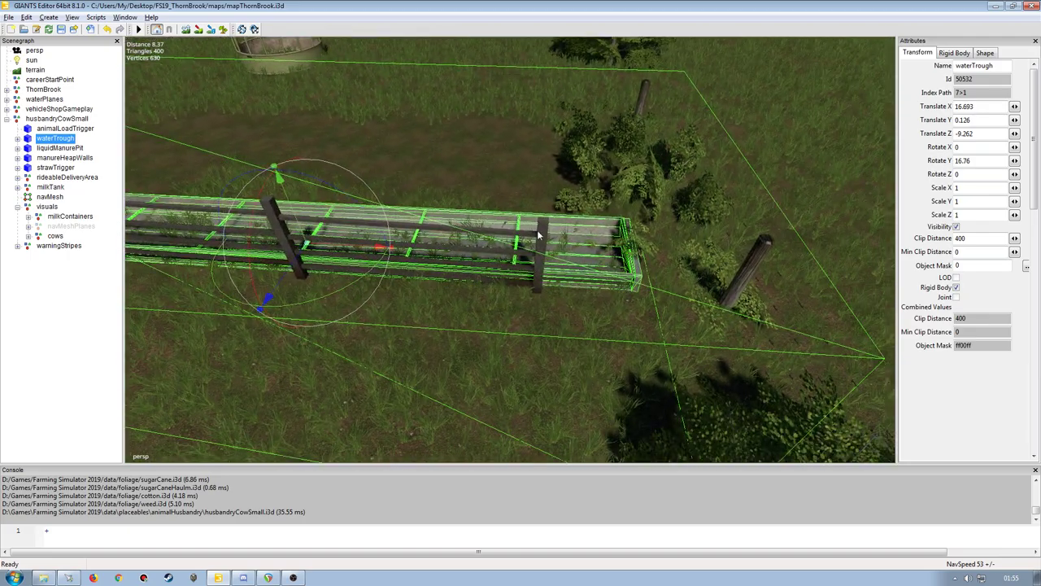
click(541, 235)
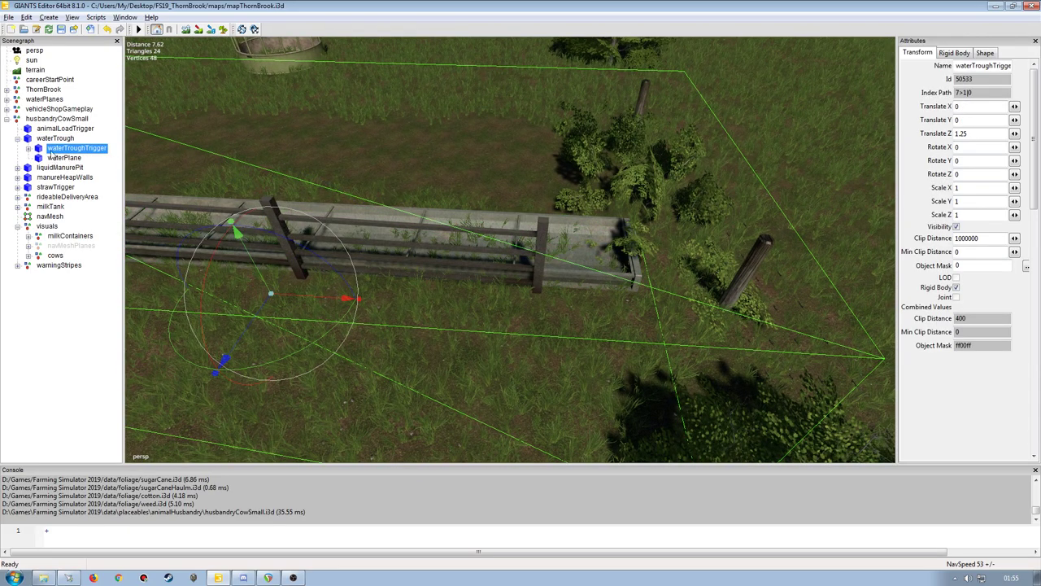
click(18, 140)
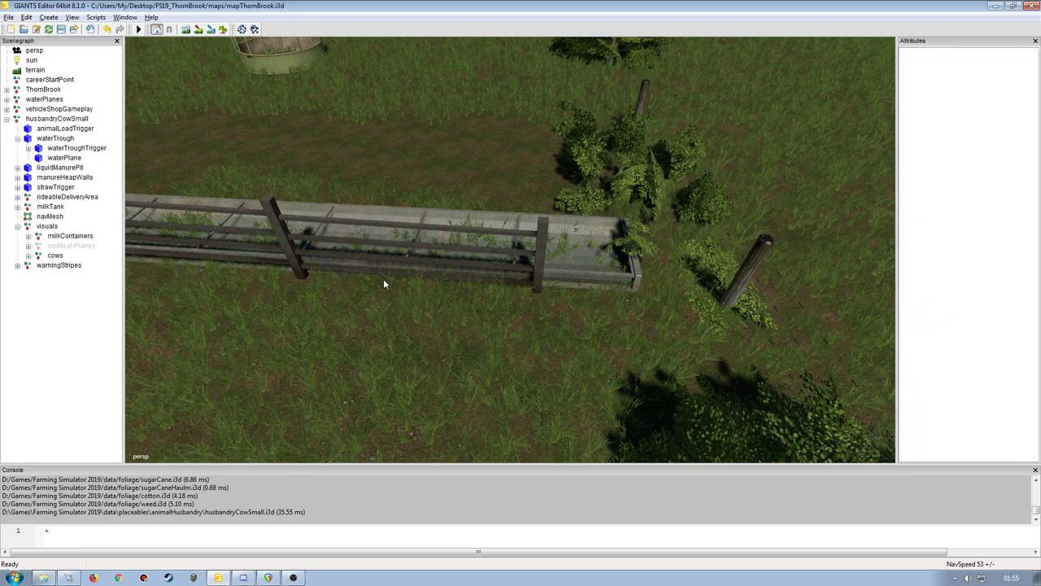
right_drag(392, 289, 414, 297)
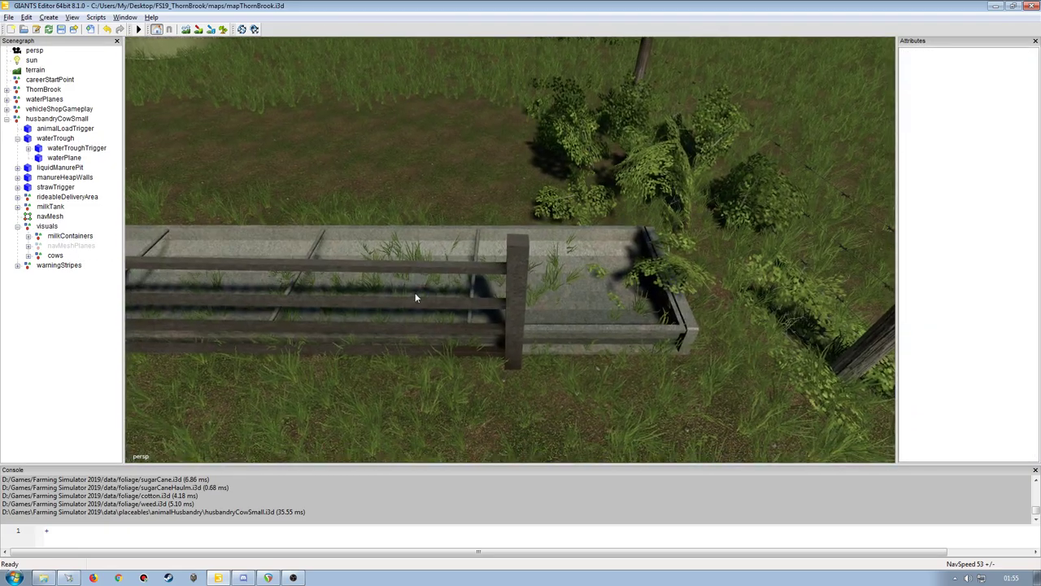
scroll(414, 297, up, 5)
scroll(414, 284, down, 2)
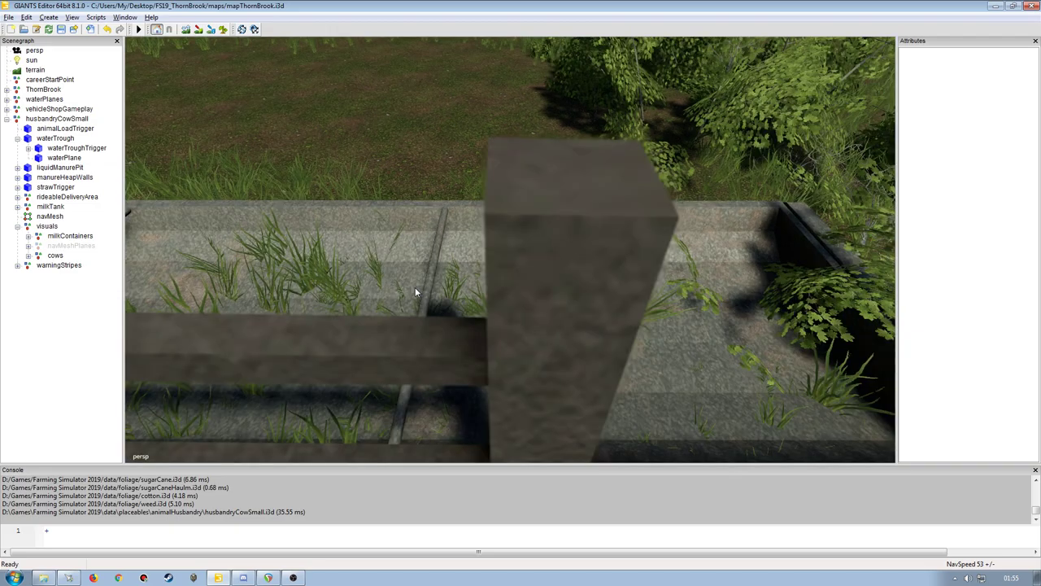
- Duplicate the gate2 fence section and slide the copy right beyond the trough
click(517, 289)
scroll(542, 260, down, 8)
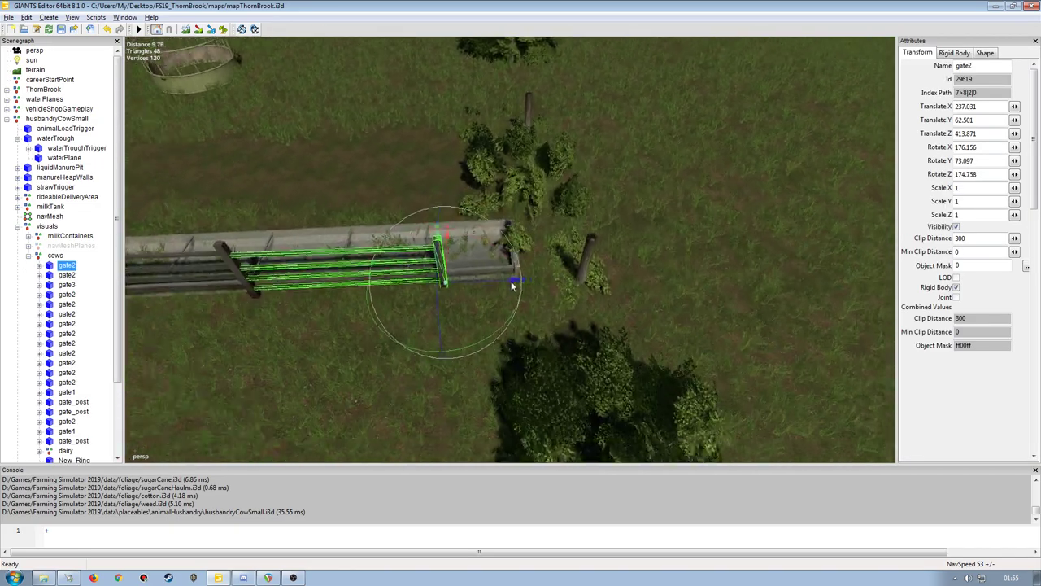
key(ctrl+d)
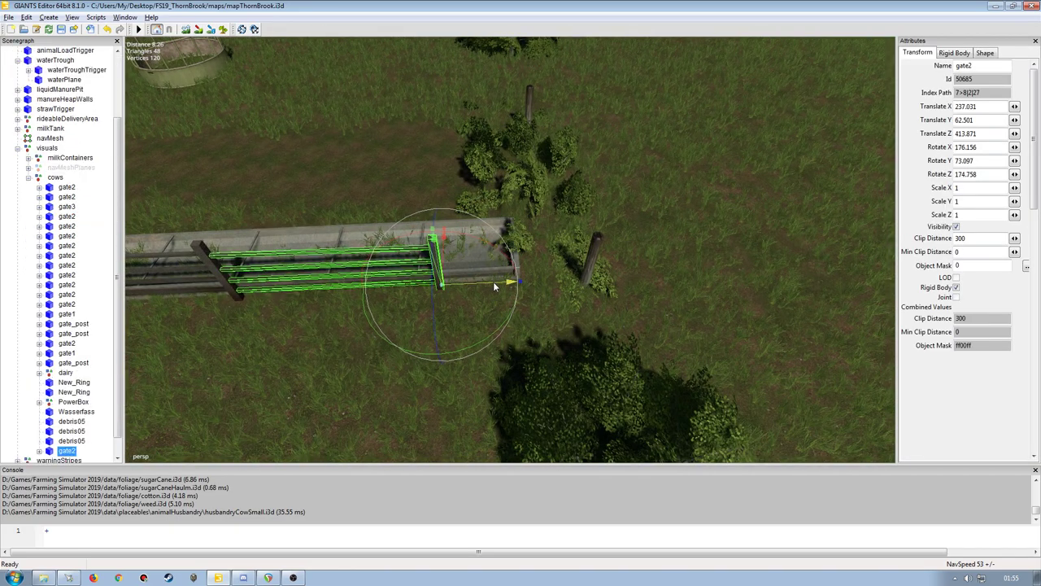
drag(495, 282, 650, 287)
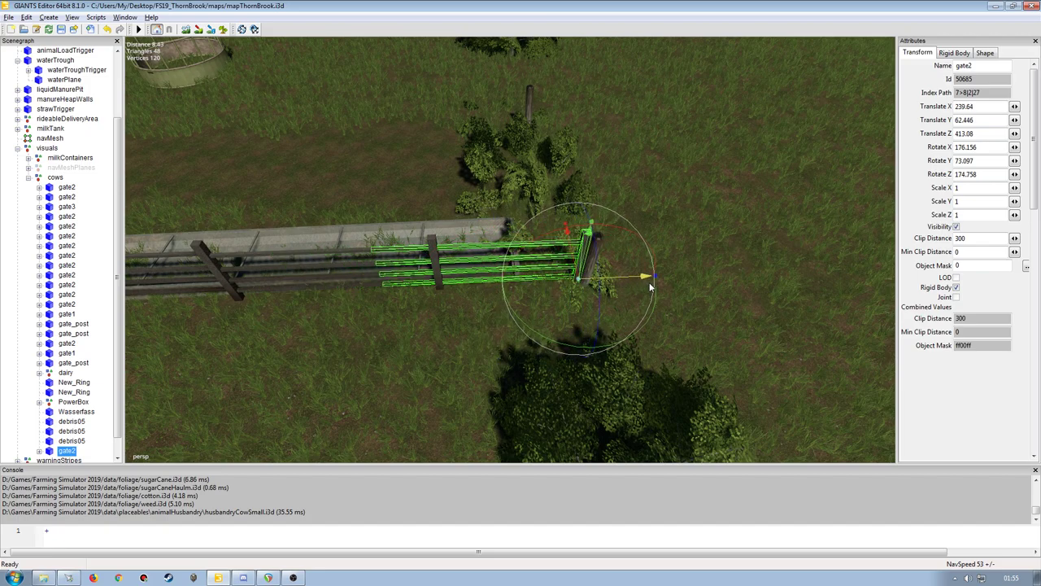
drag(649, 286, 648, 283)
click(101, 259)
- Shorten the fence copy to about 0.706 length so it ends at the post
mouse_move(320, 295)
right_down()
mouse_move(363, 286)
mouse_move(365, 239)
mouse_move(428, 275)
mouse_move(452, 268)
mouse_move(468, 278)
right_up()
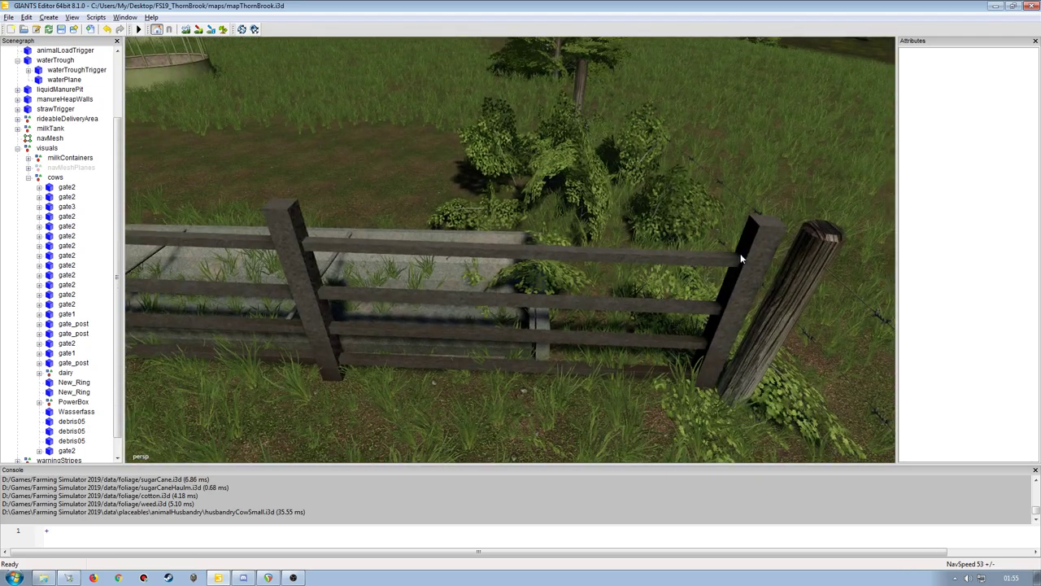
click(740, 259)
drag(796, 391, 756, 394)
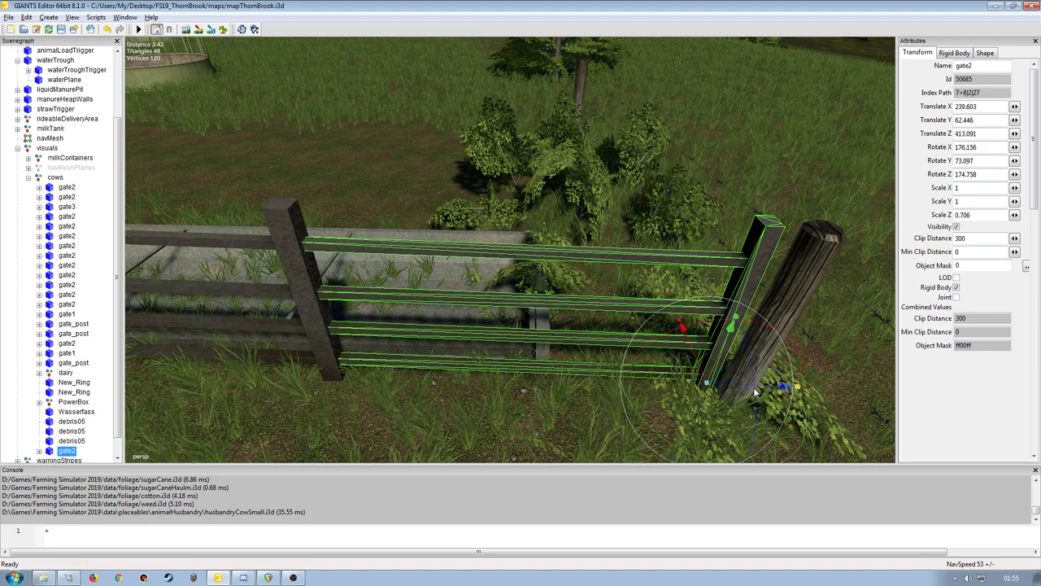
drag(730, 388, 737, 390)
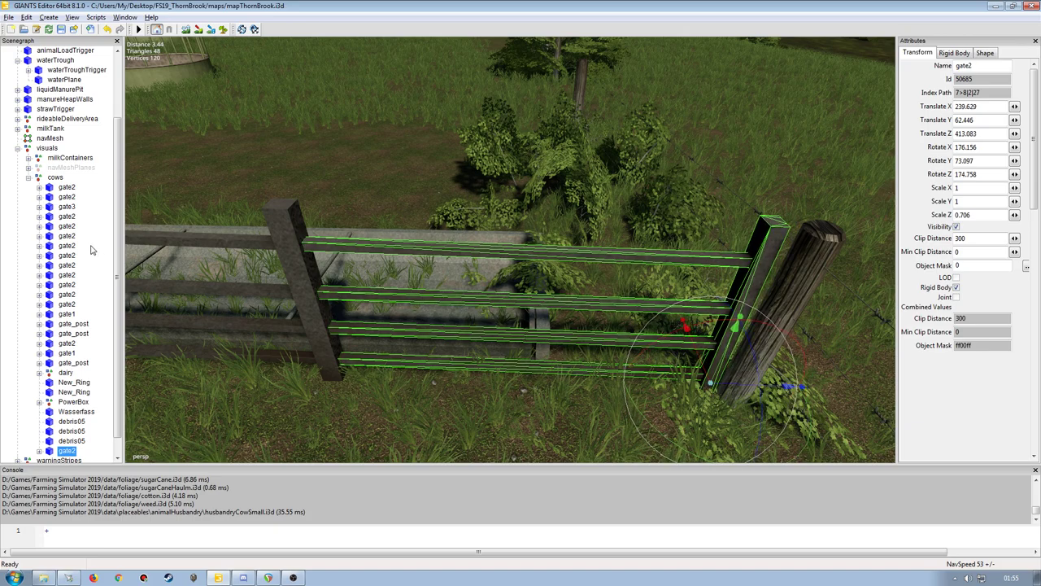
key(Escape)
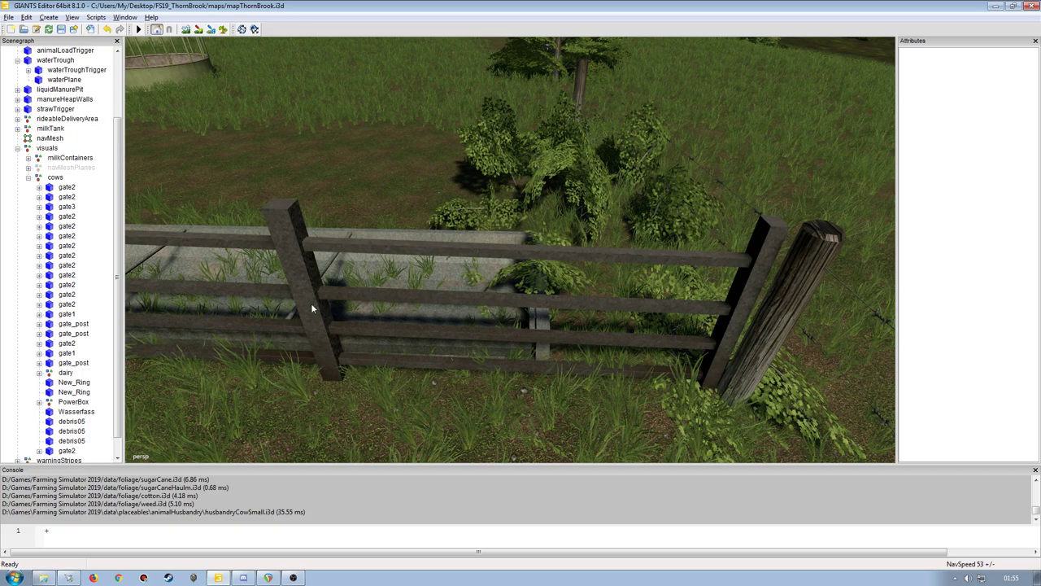
scroll(334, 307, down, 10)
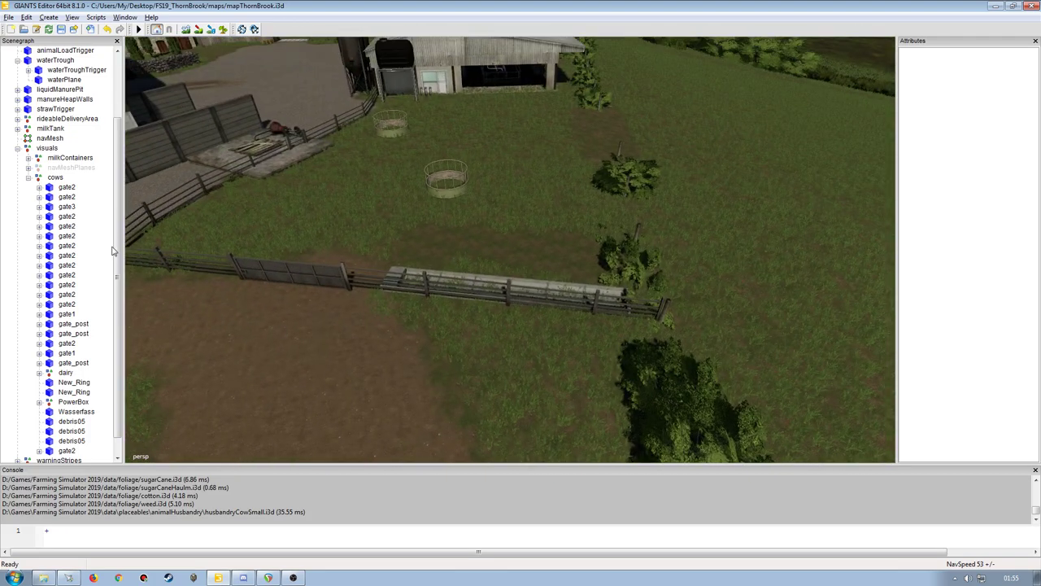
- Collapse cows and nudge the waterTrough to about X 17.19, Z -9.41
click(28, 176)
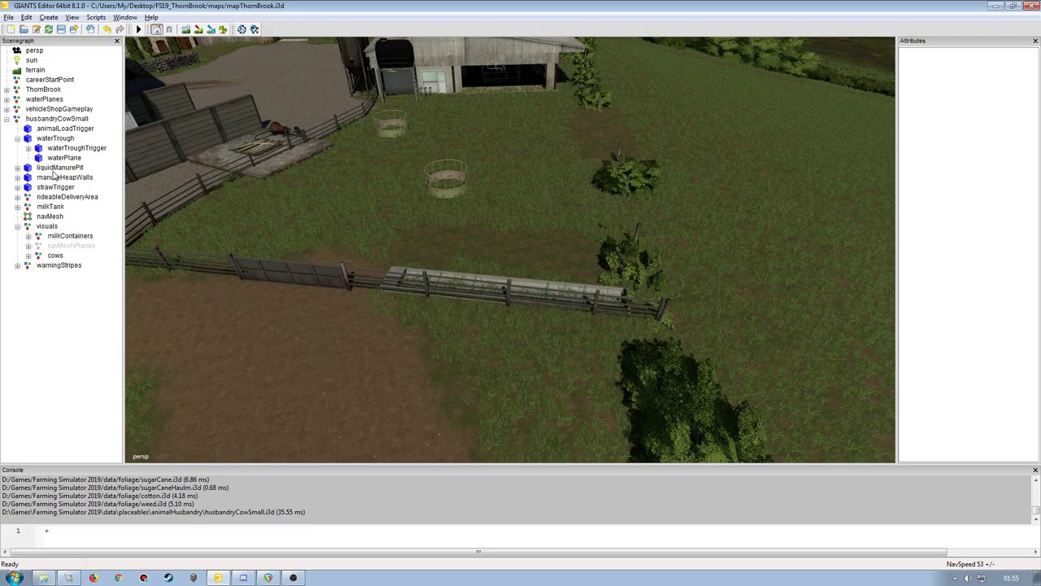
click(58, 148)
click(18, 138)
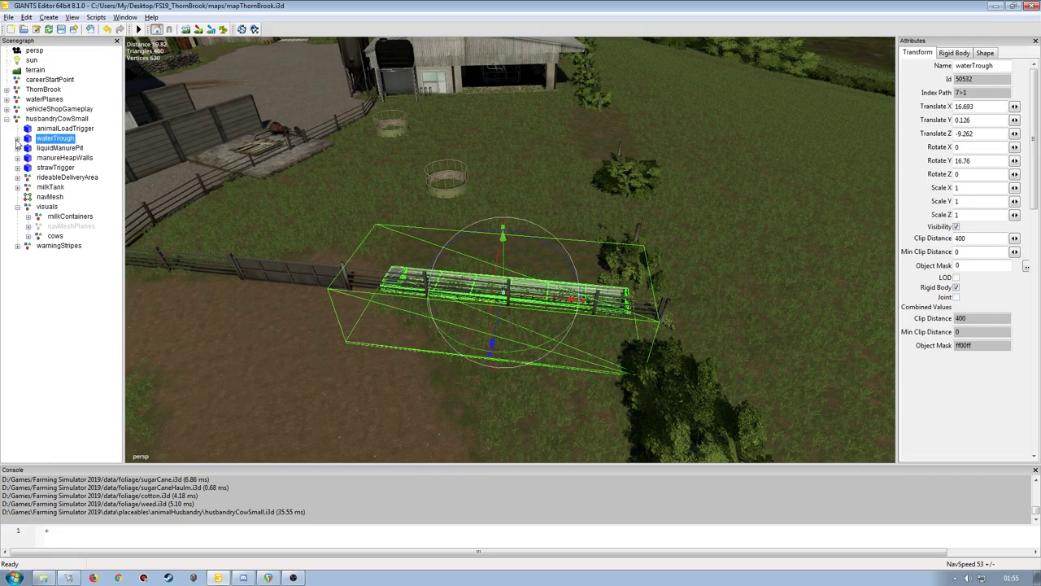
mouse_move(553, 303)
mouse_down()
mouse_move(567, 303)
mouse_move(550, 306)
mouse_up()
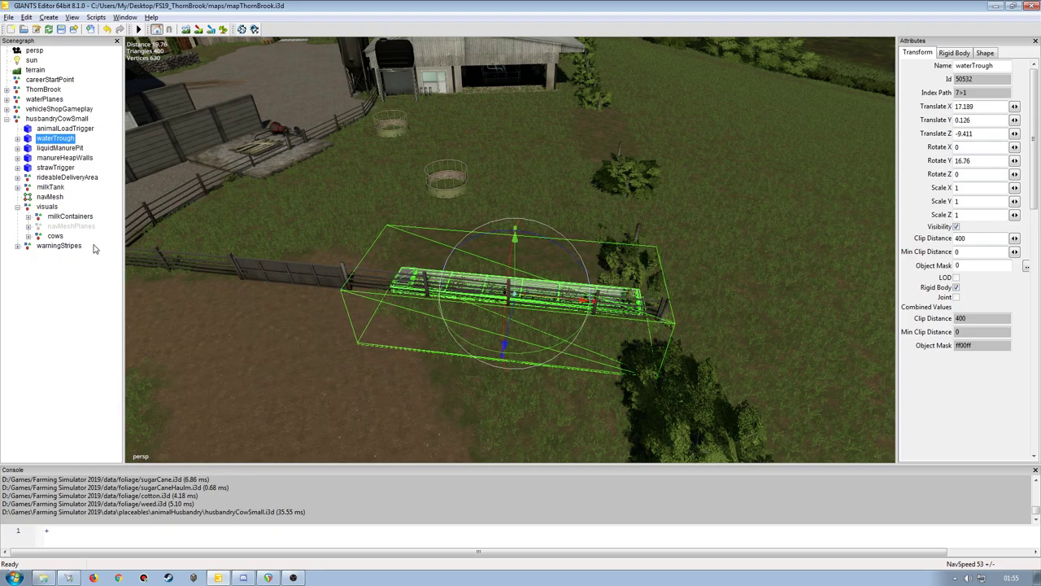
mouse_move(320, 337)
middle_down()
mouse_move(326, 313)
mouse_move(394, 301)
mouse_move(346, 331)
middle_up()
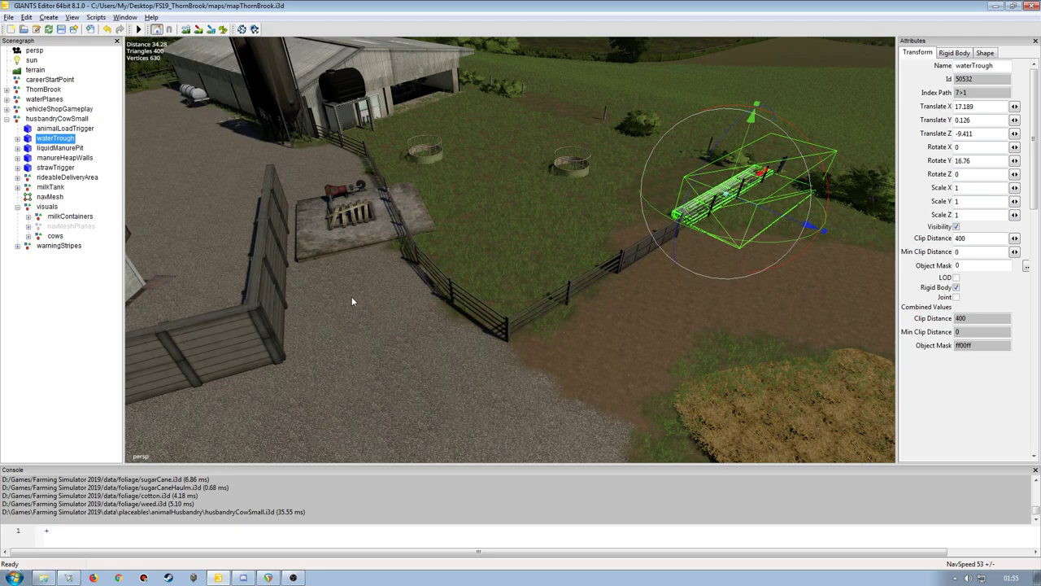
- Drop the liquidManurePit onto the concrete pad near X 1.69, Z 8.62
click(59, 148)
mouse_move(425, 293)
middle_down()
mouse_move(402, 336)
mouse_move(532, 304)
mouse_move(429, 358)
mouse_move(426, 319)
middle_up()
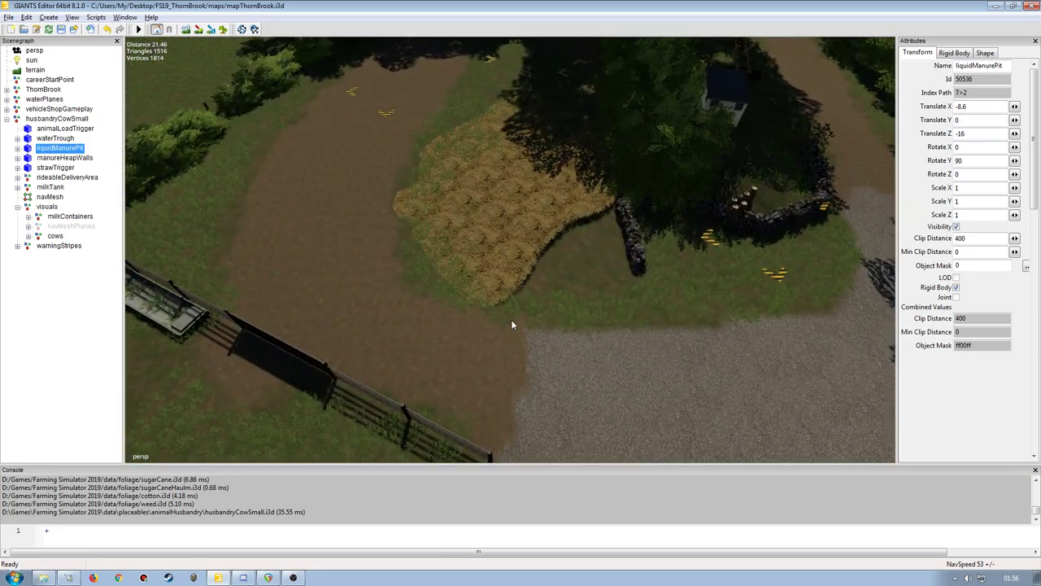
ctrl+shift+click(565, 248)
mouse_move(566, 248)
middle_down()
mouse_move(558, 354)
mouse_move(560, 261)
middle_up()
- Turn the manure pit, sink it slightly into the ground and tilt it to match the terrain
drag(570, 213, 593, 173)
mouse_move(593, 172)
right_down()
mouse_move(464, 170)
mouse_move(482, 265)
mouse_move(502, 151)
mouse_move(538, 176)
mouse_move(343, 214)
mouse_move(437, 190)
right_up()
drag(436, 190, 437, 205)
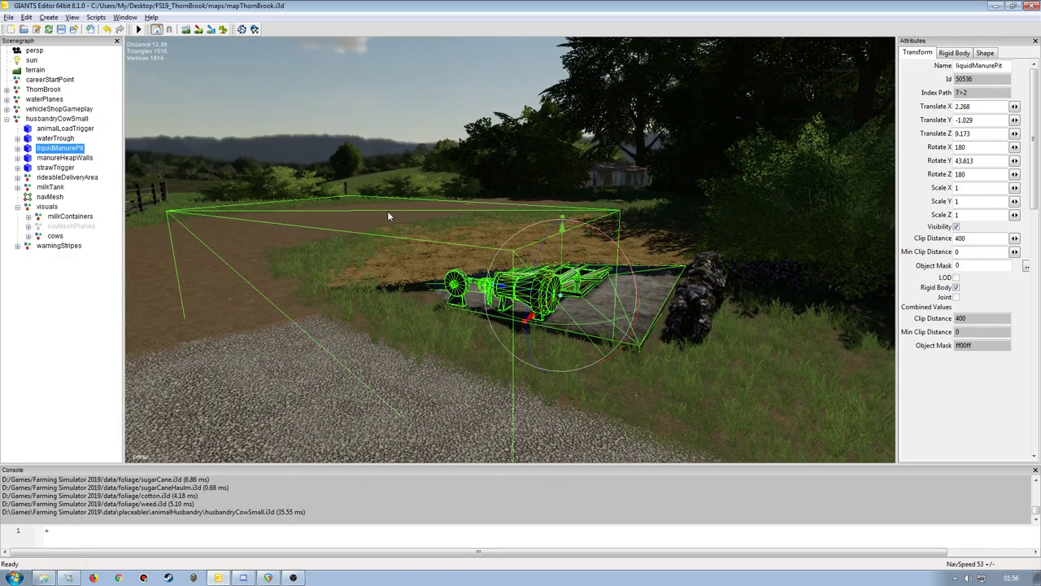
mouse_move(436, 205)
right_down()
mouse_move(409, 228)
mouse_move(534, 211)
right_up()
drag(535, 212, 433, 281)
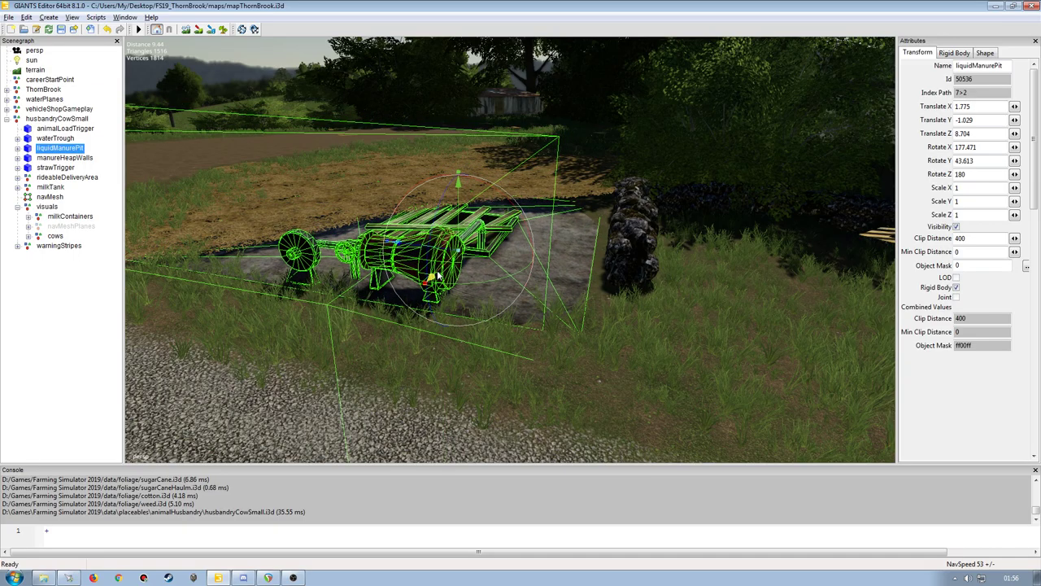
middle_drag(451, 269, 459, 302)
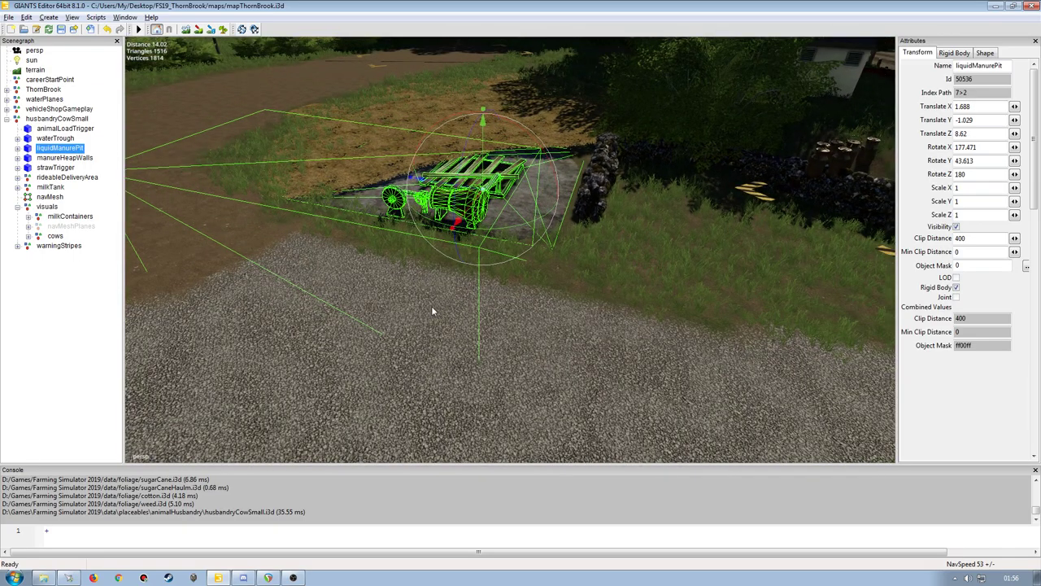
scroll(458, 303, down, 5)
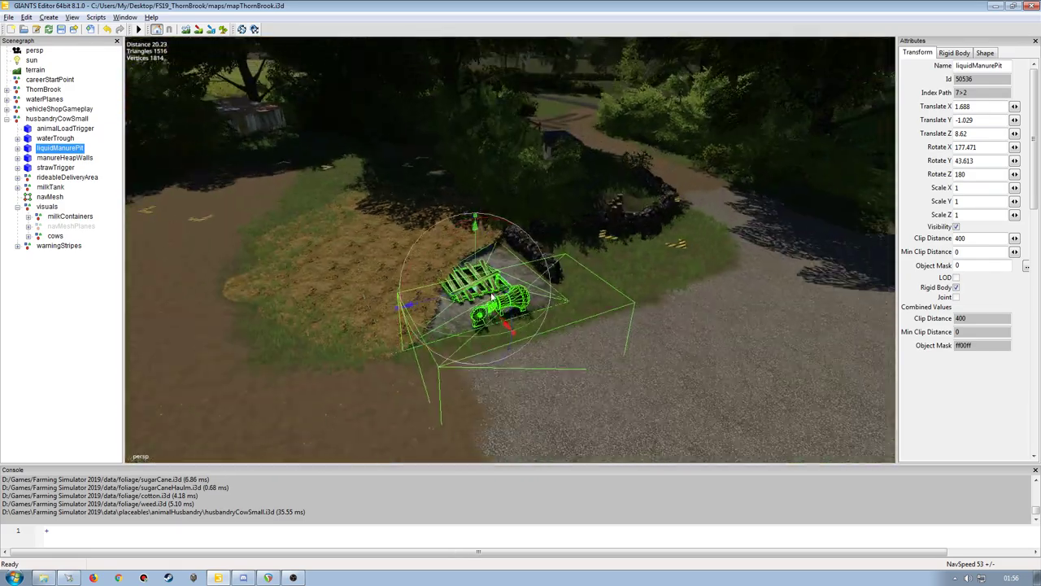
click(66, 303)
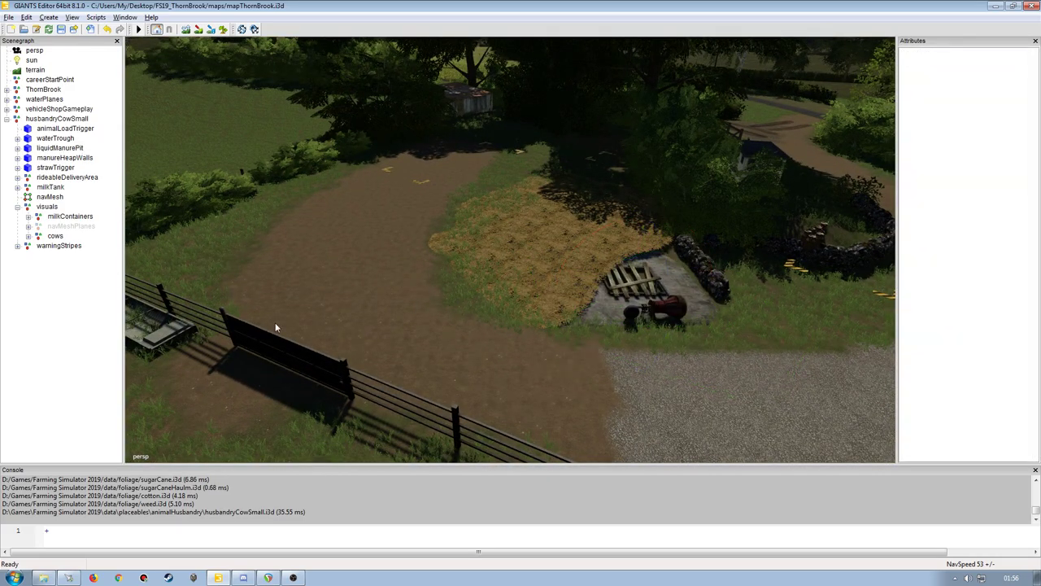
- Move manureHeapWalls onto the dirt patch and rotate it to about 26 degrees
click(58, 158)
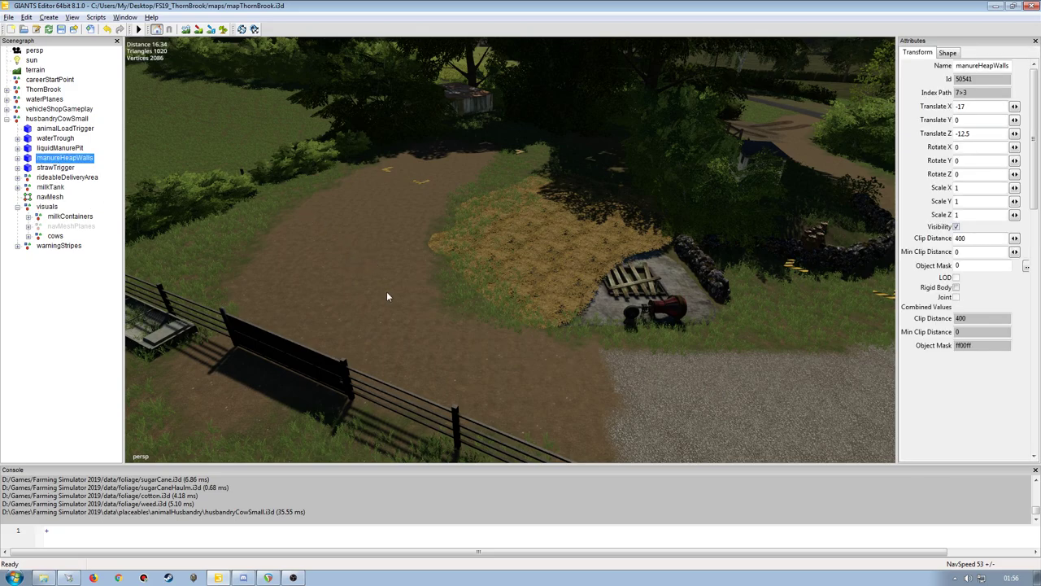
mouse_move(382, 291)
middle_down()
mouse_move(424, 275)
mouse_move(408, 272)
middle_up()
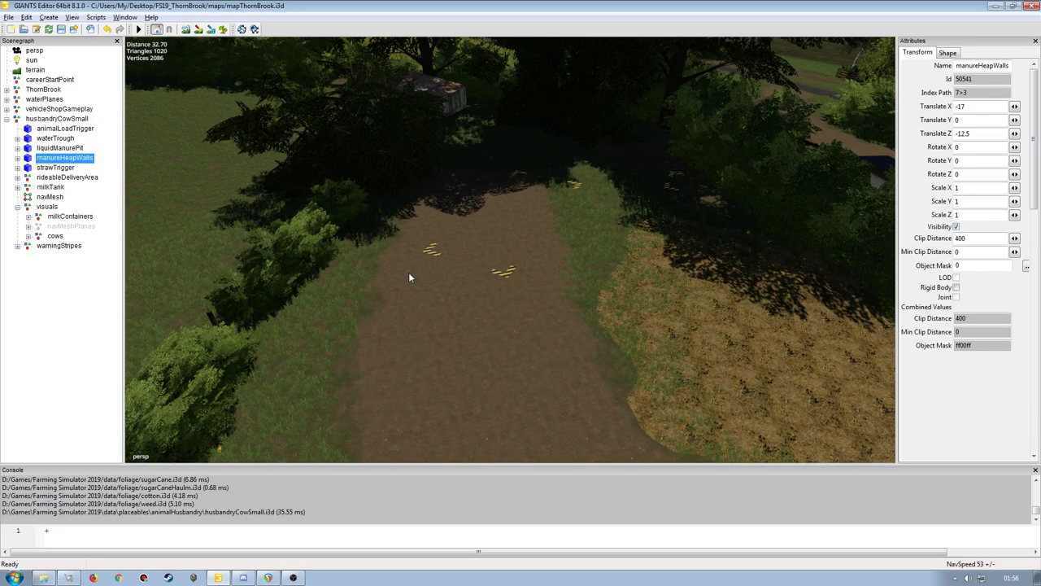
ctrl+shift+click(478, 217)
mouse_move(483, 262)
mouse_down()
mouse_move(531, 259)
mouse_move(465, 232)
mouse_up()
ctrl+shift+click(451, 216)
mouse_move(445, 216)
middle_down()
mouse_move(461, 187)
mouse_move(481, 279)
mouse_move(388, 295)
middle_up()
- Shift the walls down and left so the enclosure surrounds the stripe markers
mouse_move(388, 294)
mouse_down()
mouse_move(398, 305)
mouse_move(365, 328)
mouse_up()
middle_drag(365, 328, 351, 273)
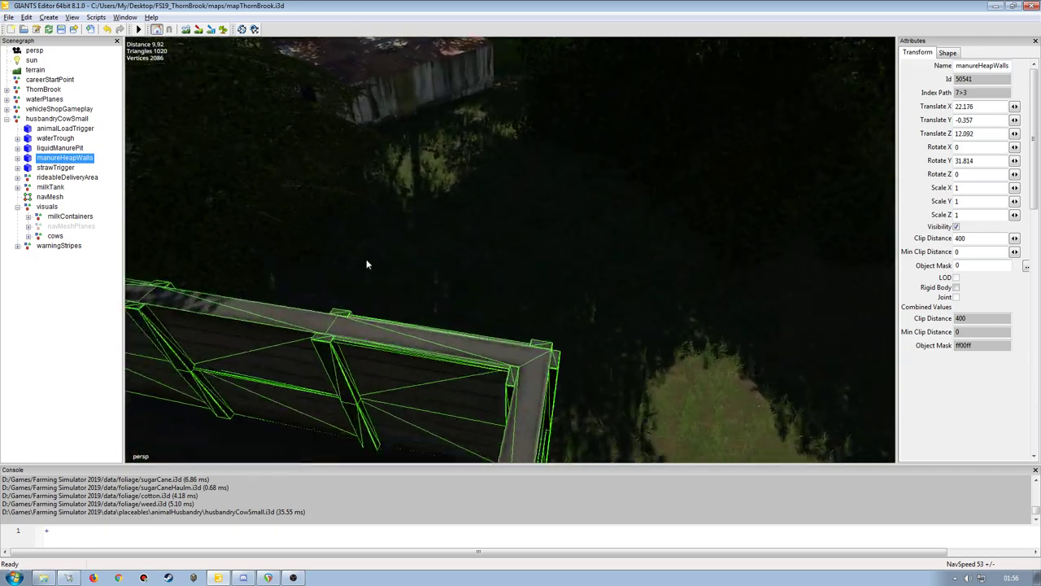
scroll(352, 272, down, 5)
mouse_move(282, 273)
middle_down()
mouse_move(312, 284)
mouse_move(381, 257)
middle_up()
scroll(381, 257, up, 5)
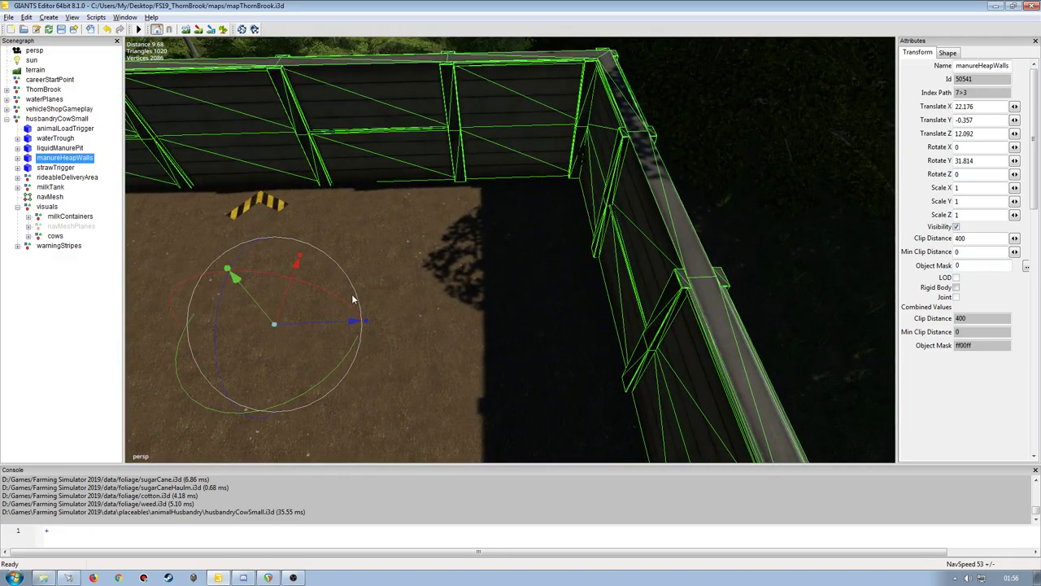
drag(333, 323, 346, 324)
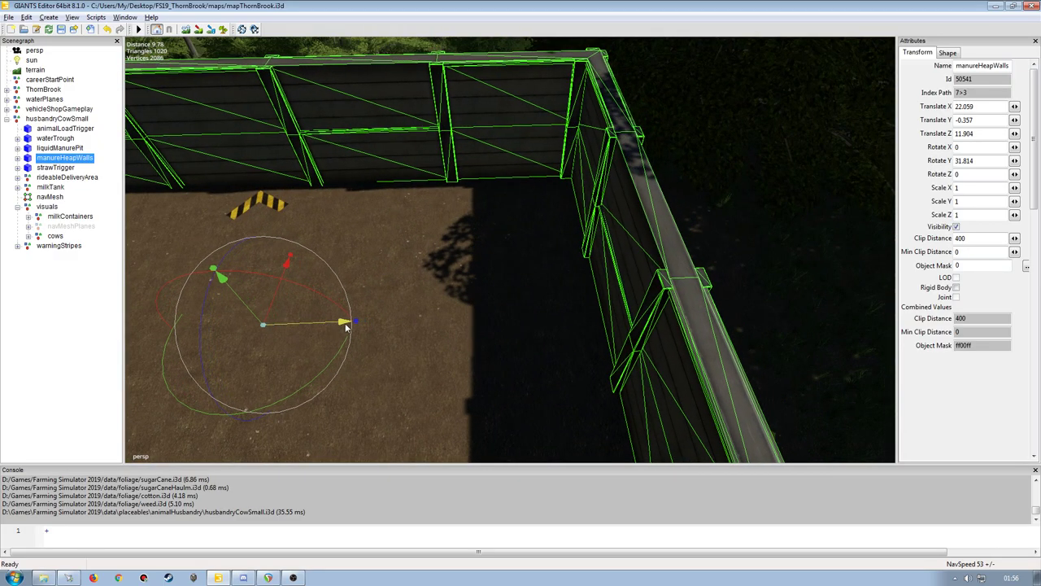
mouse_move(345, 324)
middle_down()
mouse_move(287, 288)
mouse_move(473, 274)
middle_up()
scroll(366, 360, down, 5)
scroll(366, 360, up, 5)
- Fine-tune the enclosure's turn and nudge it into place near X 22.45, Z 11.72
middle_drag(428, 330, 499, 304)
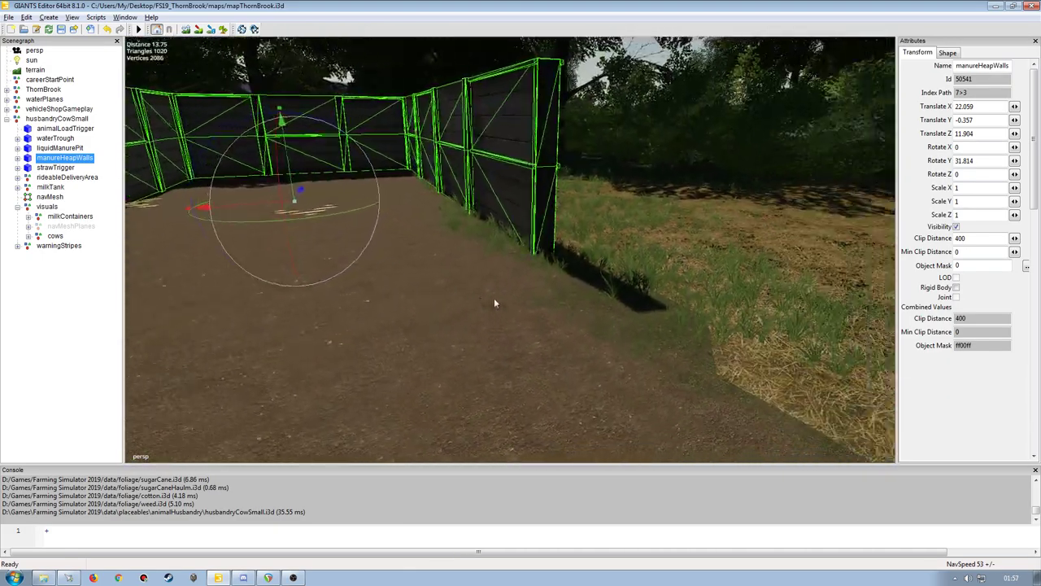
scroll(499, 304, down, 3)
middle_drag(418, 298, 529, 270)
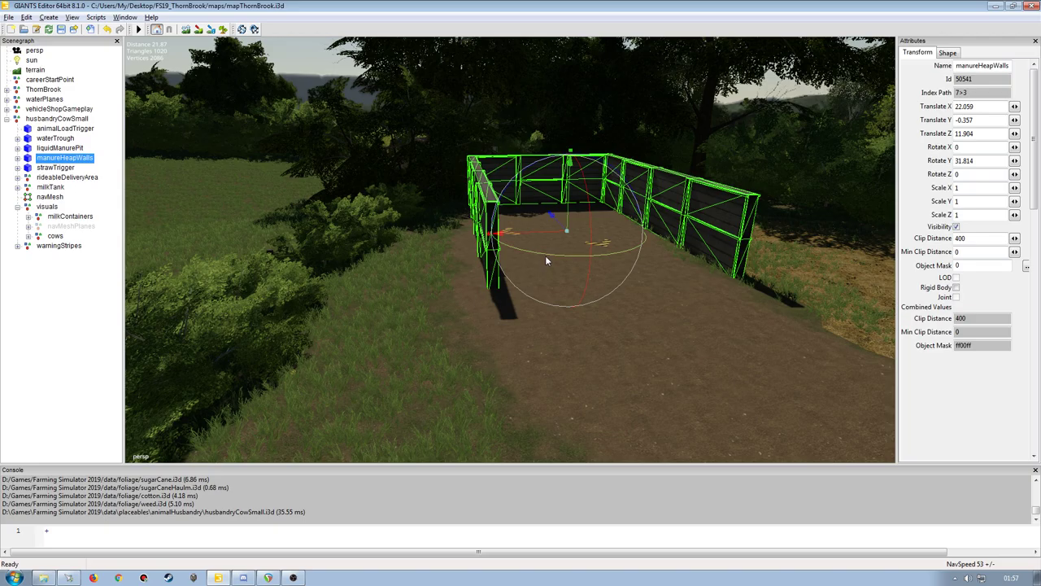
drag(545, 257, 530, 260)
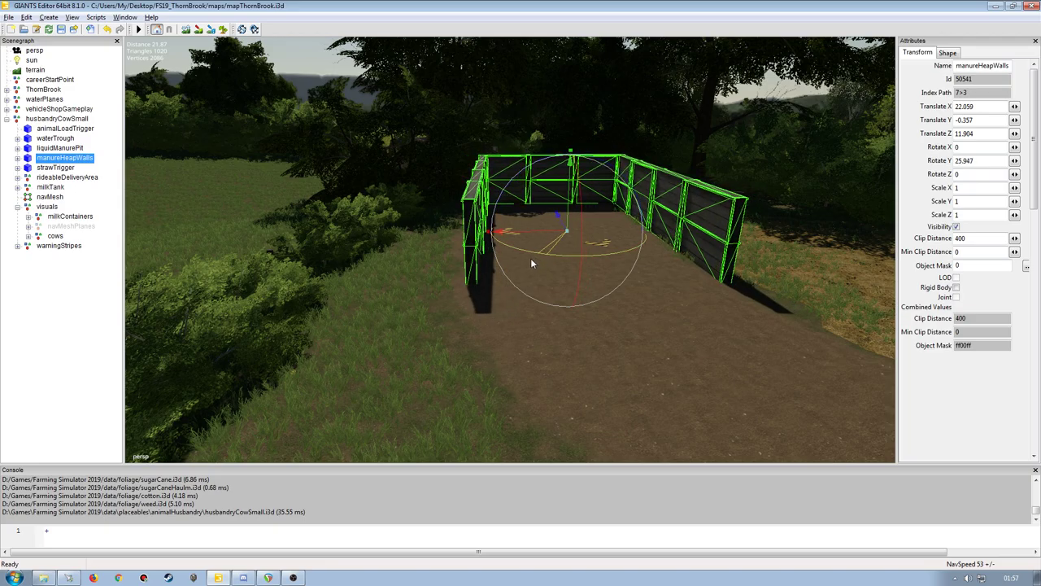
scroll(529, 293, up, 5)
mouse_move(551, 233)
middle_down()
mouse_move(526, 272)
mouse_move(639, 303)
middle_up()
scroll(693, 259, up, 4)
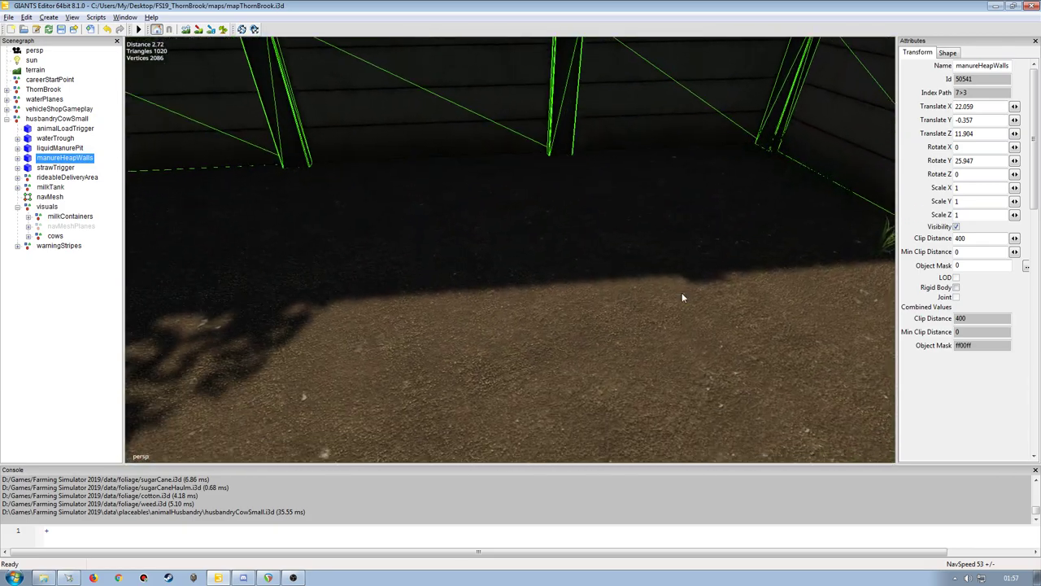
key(f)
drag(472, 302, 454, 310)
mouse_move(522, 299)
middle_down()
mouse_move(528, 273)
mouse_move(652, 262)
middle_up()
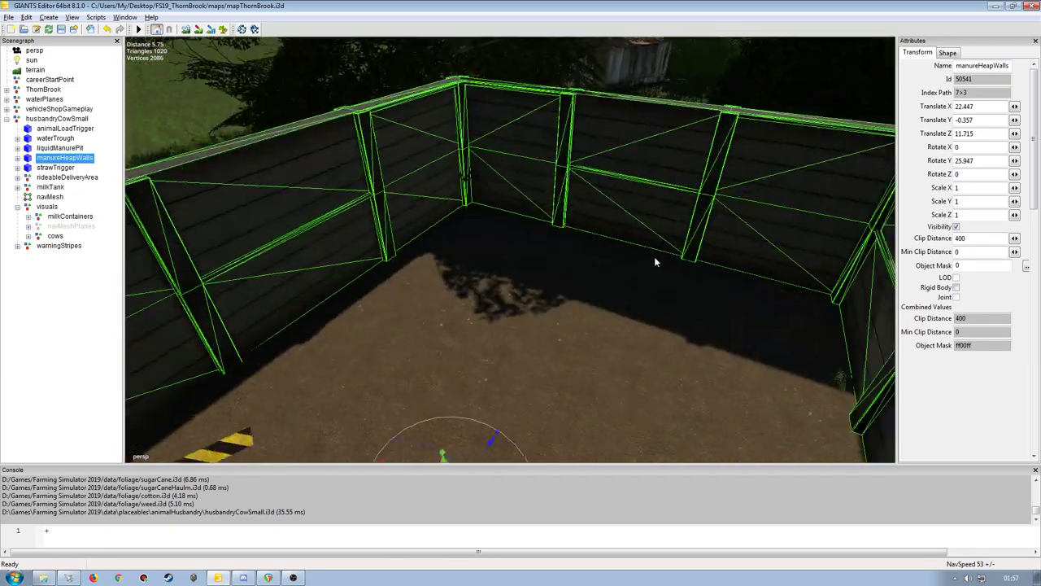
scroll(653, 262, down, 10)
middle_drag(570, 277, 449, 275)
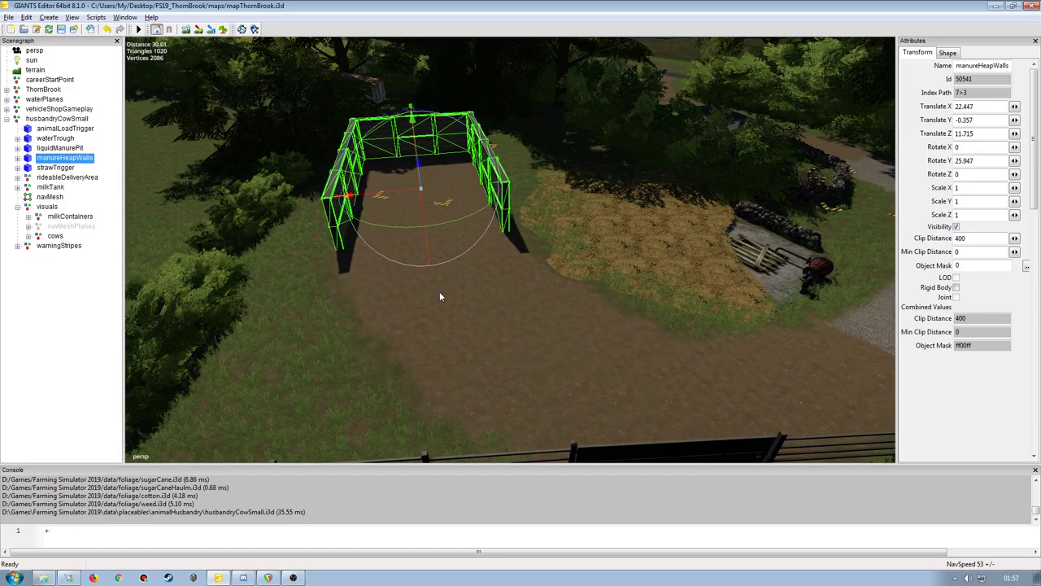
- Turn the strawTrigger roughly 90 degrees and move it toward the barn
click(55, 168)
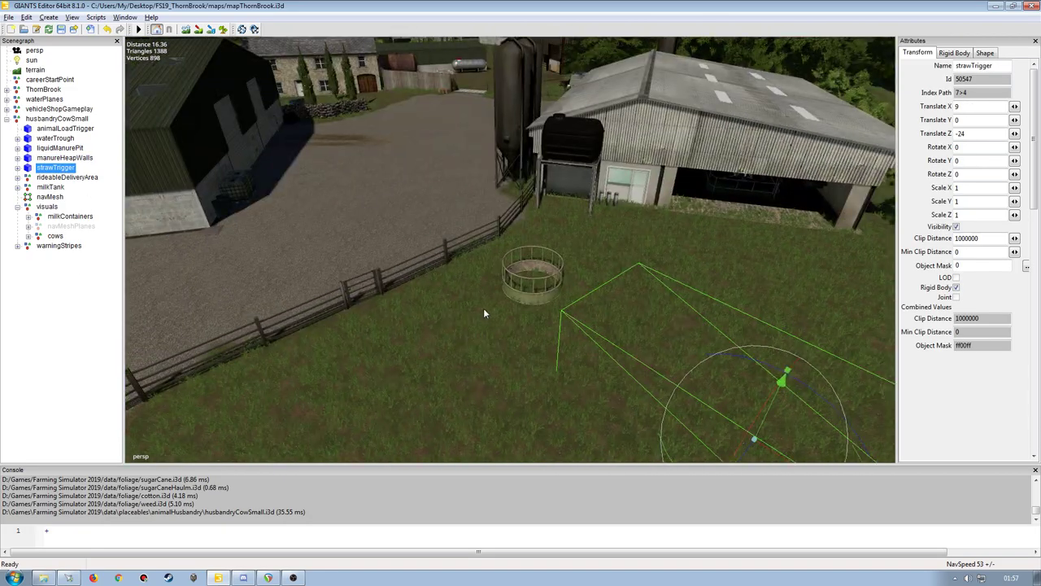
mouse_move(484, 308)
middle_down()
mouse_move(633, 298)
mouse_move(447, 355)
mouse_move(479, 309)
mouse_move(546, 312)
mouse_move(548, 225)
middle_up()
drag(554, 214, 672, 192)
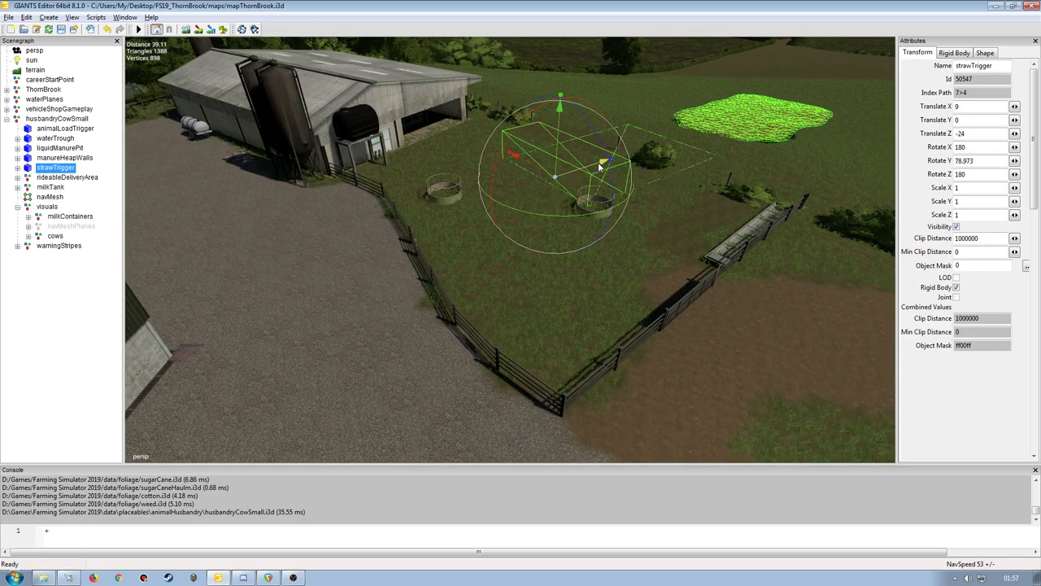
drag(598, 162, 407, 282)
- Align strawTrigger with the fence at Rotate Y ≈ 88, near X -8.79, Z -17.19
mouse_move(407, 277)
middle_down()
mouse_move(354, 265)
mouse_move(344, 289)
mouse_move(401, 305)
mouse_move(405, 333)
mouse_move(512, 321)
middle_up()
mouse_move(514, 299)
mouse_down()
mouse_move(494, 310)
mouse_move(503, 243)
mouse_move(490, 243)
mouse_up()
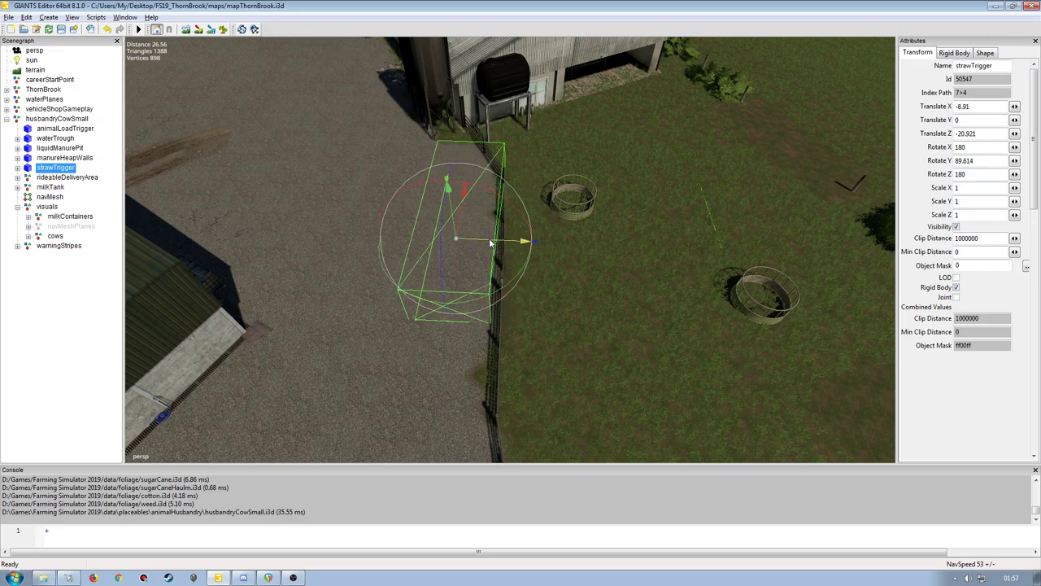
drag(468, 300, 470, 299)
drag(457, 237, 457, 286)
mouse_move(456, 286)
middle_down()
mouse_move(497, 234)
mouse_move(481, 276)
mouse_move(481, 262)
middle_up()
mouse_move(445, 308)
middle_down()
mouse_move(564, 295)
mouse_move(562, 304)
mouse_move(298, 308)
middle_up()
mouse_move(209, 245)
middle_down()
mouse_move(459, 176)
mouse_move(244, 182)
mouse_move(386, 193)
mouse_move(265, 217)
middle_up()
- Move strawPlane02 and strawPlane01 over the two hay rings in the pen
click(18, 167)
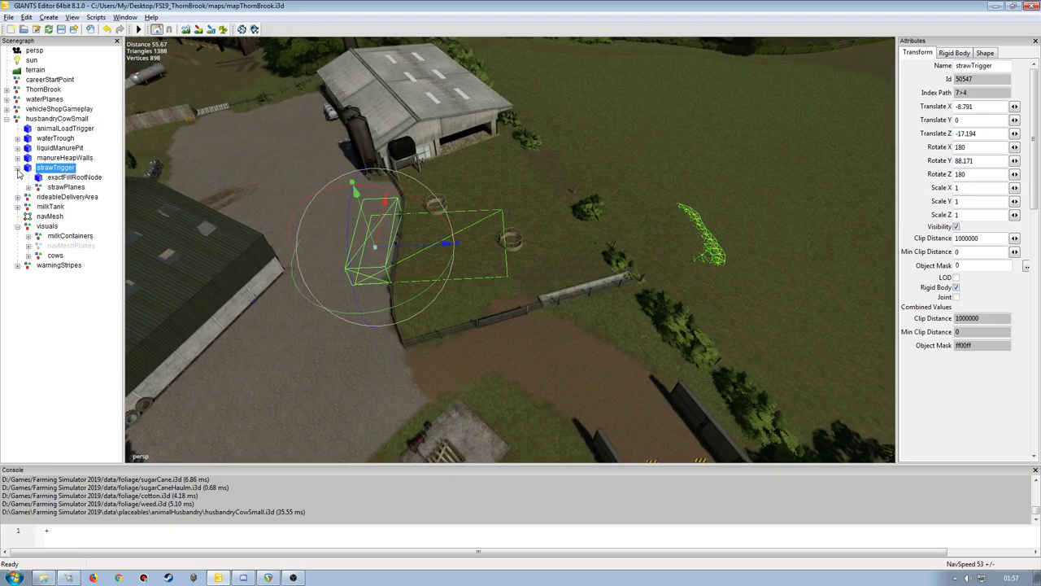
click(65, 187)
click(29, 188)
click(78, 196)
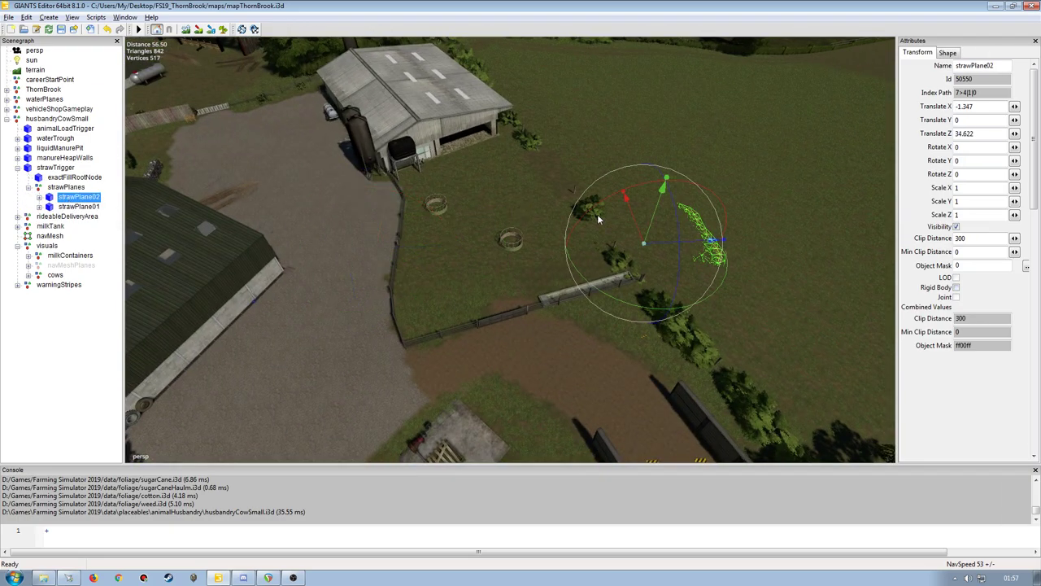
drag(651, 242, 512, 241)
scroll(529, 275, up, 3)
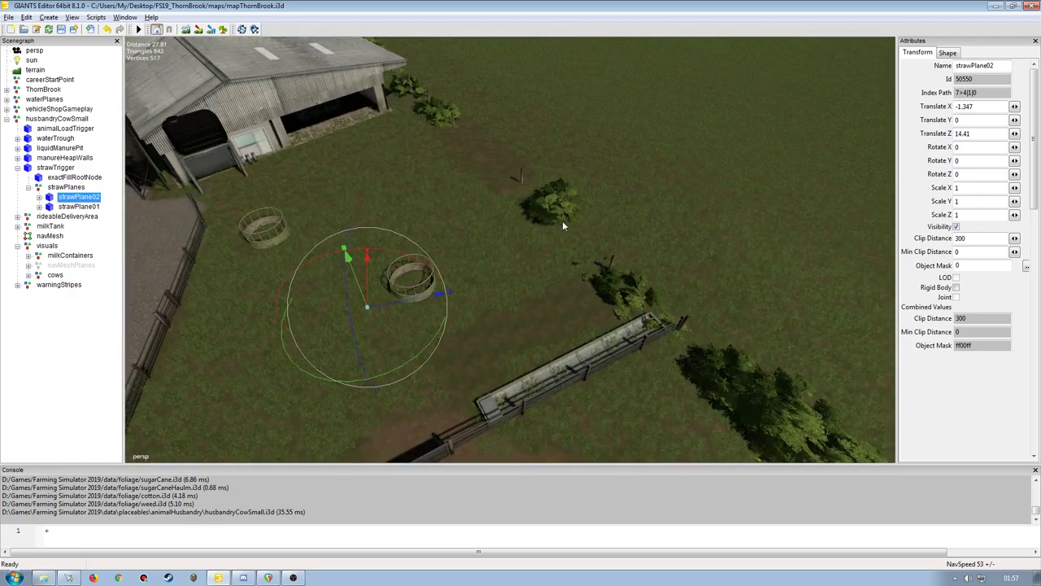
mouse_move(562, 226)
middle_down()
mouse_move(398, 214)
mouse_move(480, 235)
middle_up()
mouse_move(495, 169)
mouse_down()
mouse_move(495, 156)
mouse_move(497, 195)
mouse_move(499, 181)
mouse_move(563, 233)
mouse_up()
drag(533, 186, 535, 192)
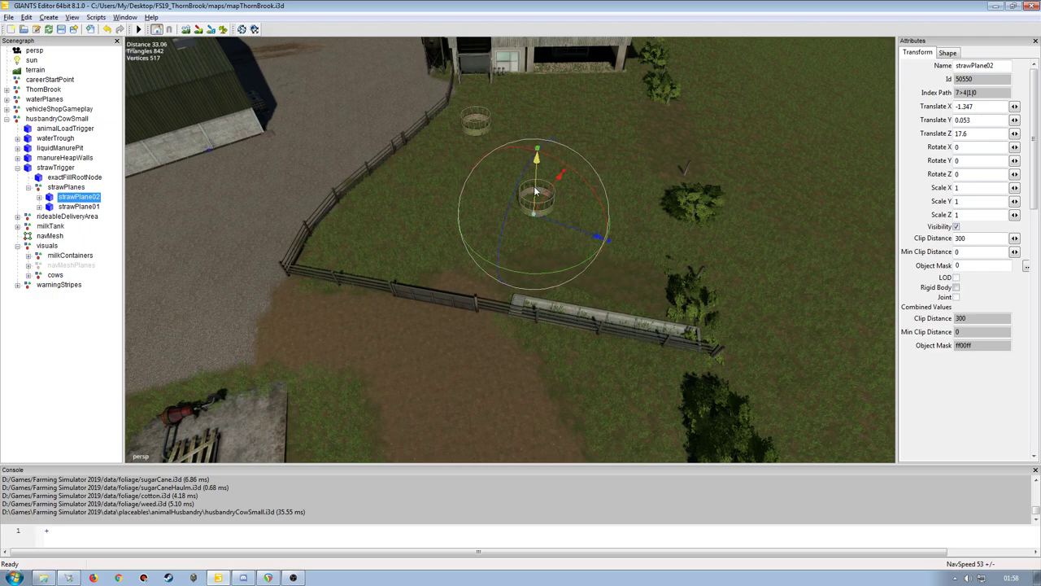
click(93, 210)
mouse_move(498, 185)
mouse_down()
mouse_move(573, 163)
mouse_move(584, 169)
mouse_move(527, 118)
mouse_up()
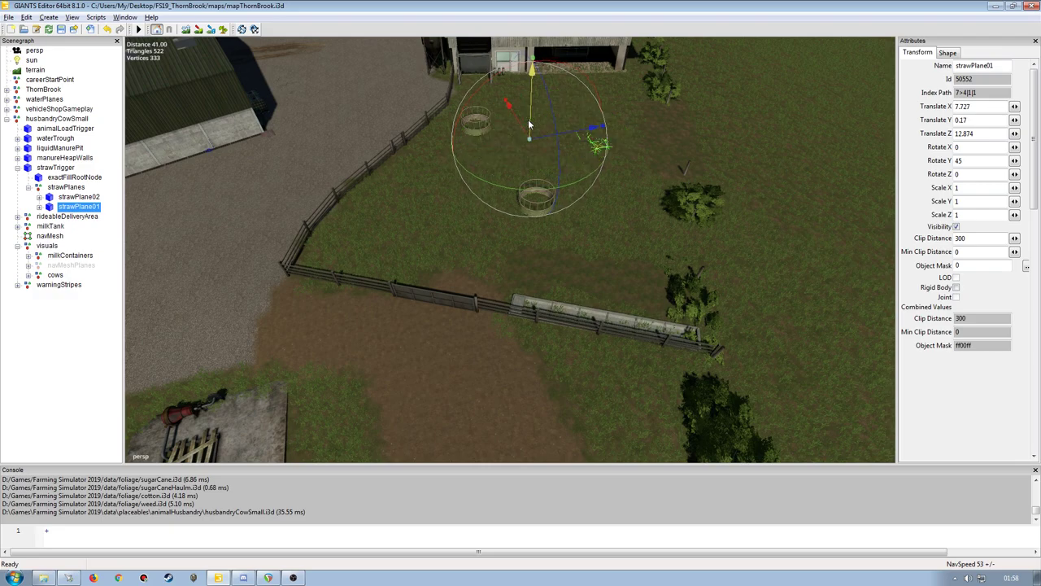
- Sink the strawPlanes group to Translate Y -0.27, below the pasture grass
click(74, 189)
drag(988, 123, 893, 132)
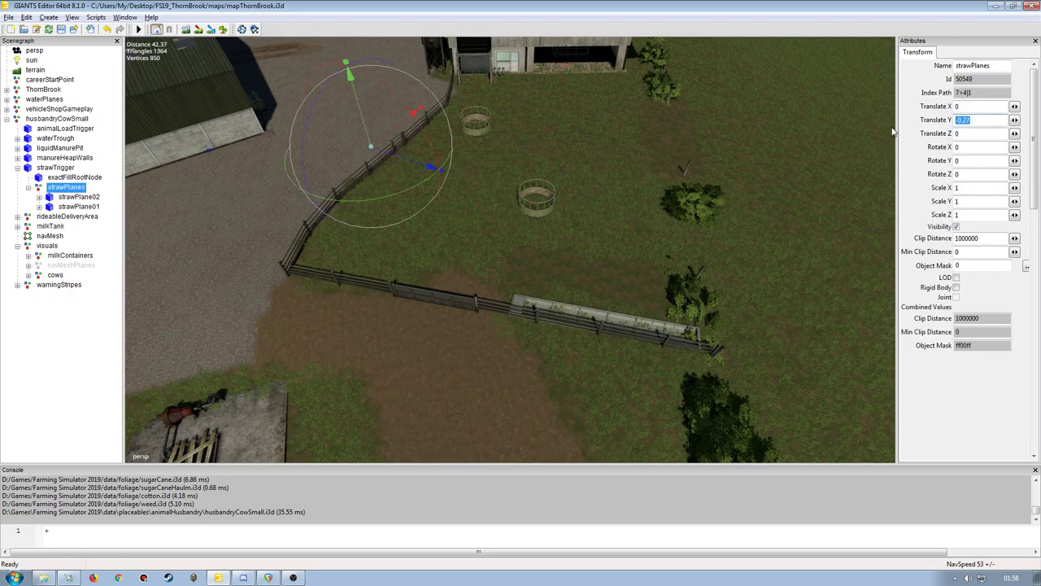
drag(370, 126, 362, 122)
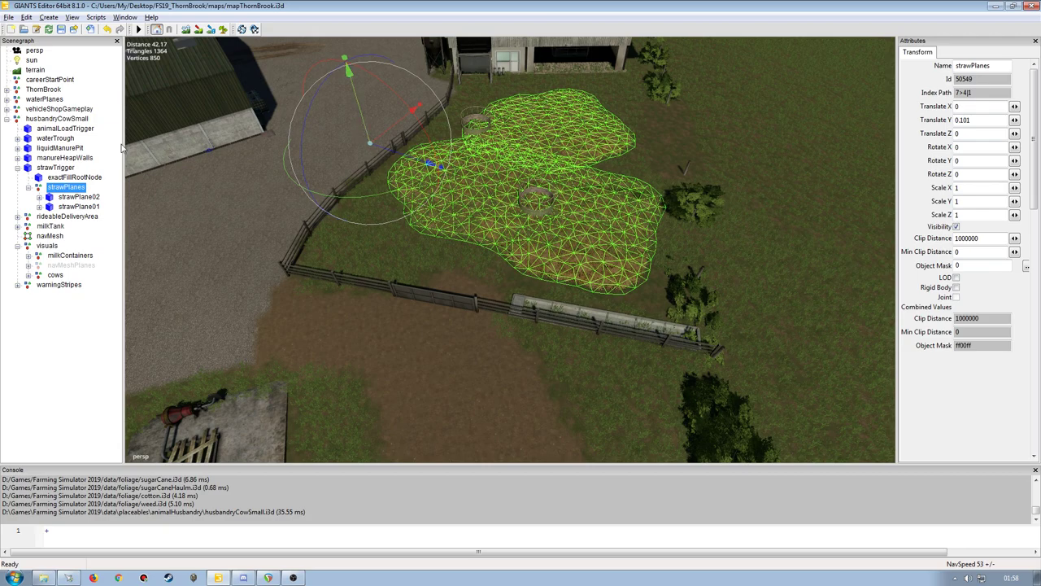
click(240, 158)
scroll(440, 157, up, 2)
scroll(438, 144, up, 3)
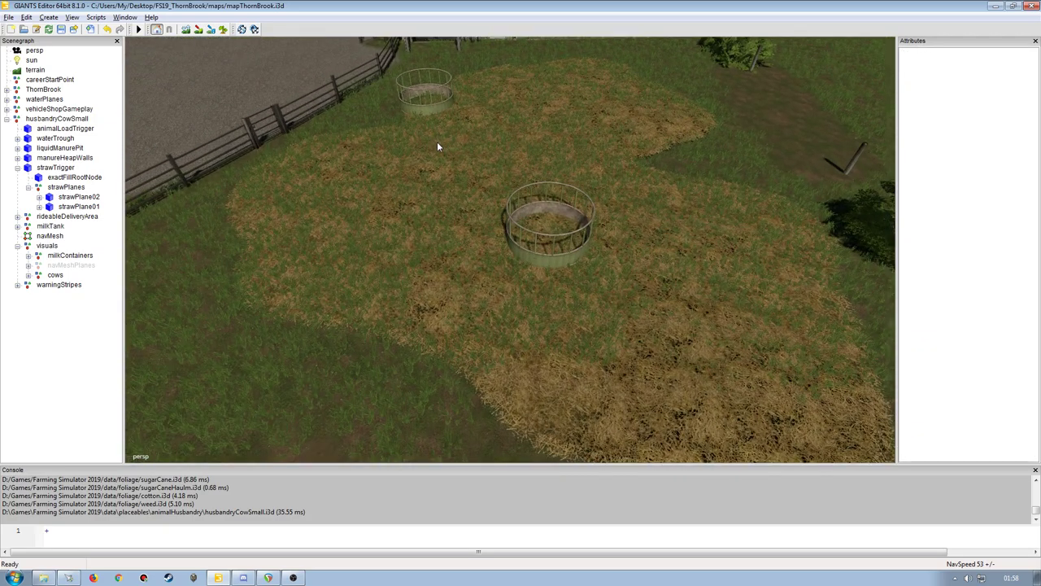
scroll(485, 173, up, 2)
mouse_move(485, 173)
right_down()
mouse_move(387, 118)
mouse_move(430, 144)
mouse_move(174, 168)
right_up()
scroll(387, 123, down, 3)
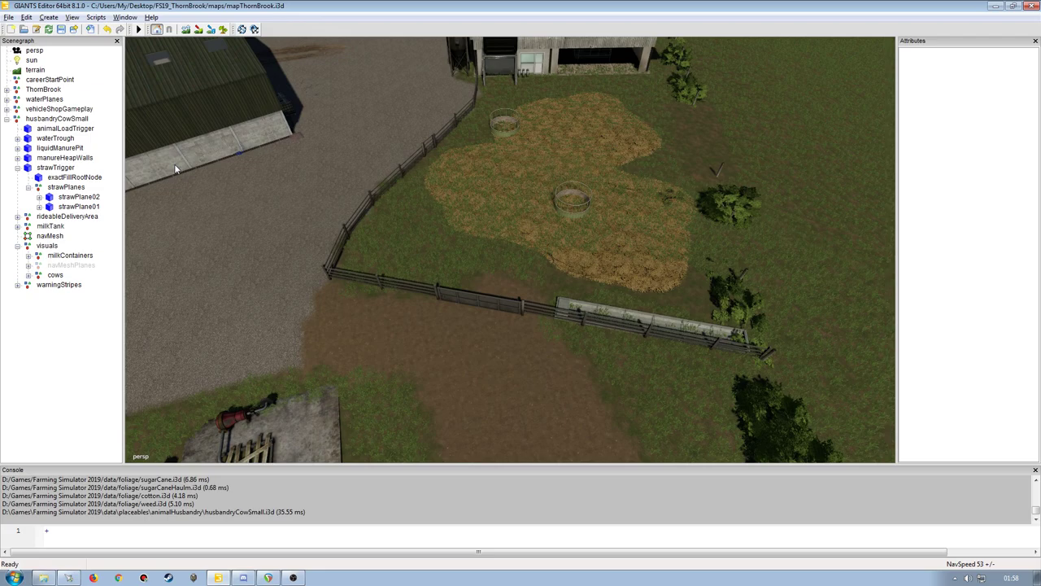
click(67, 188)
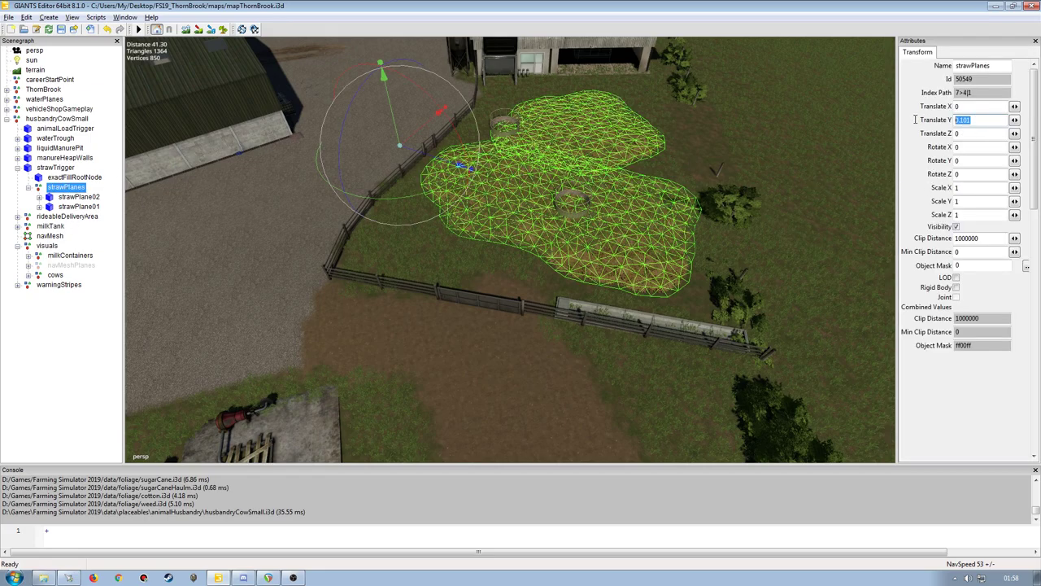
text(-0.27)
key(Tab)
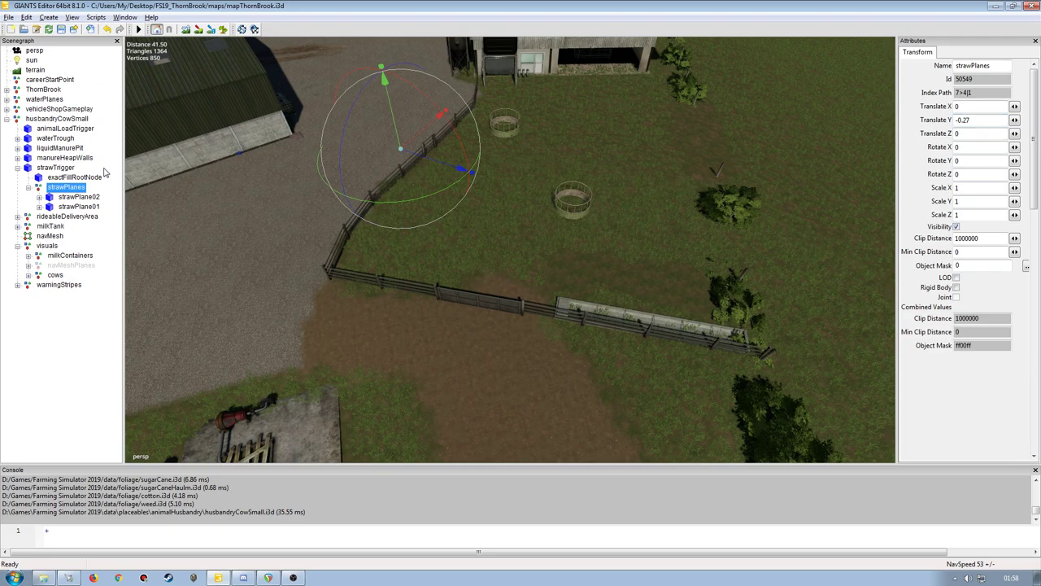
- Place the rideableDeliveryArea beside the barn
click(28, 187)
click(57, 168)
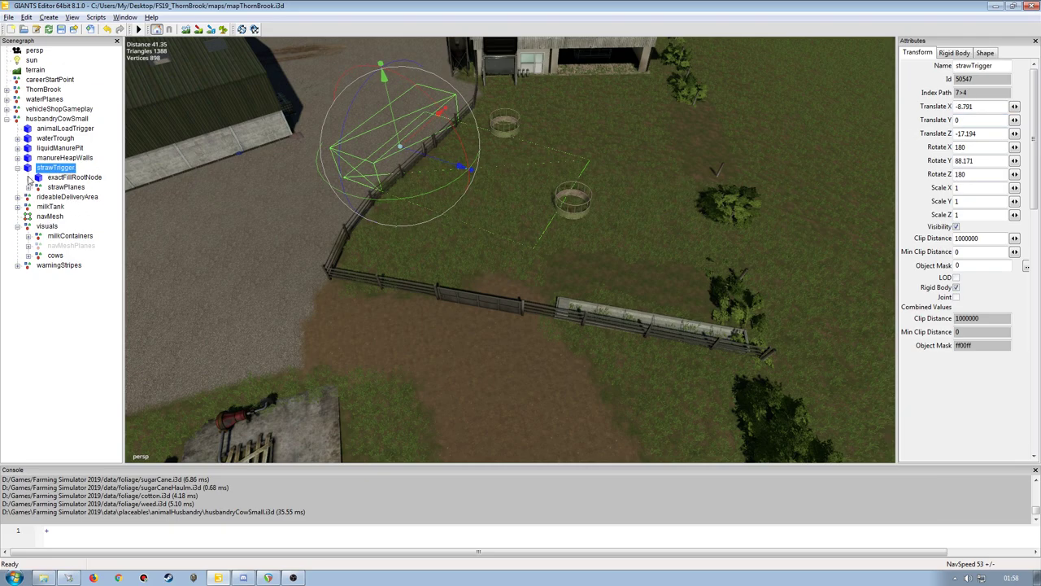
click(18, 167)
click(56, 179)
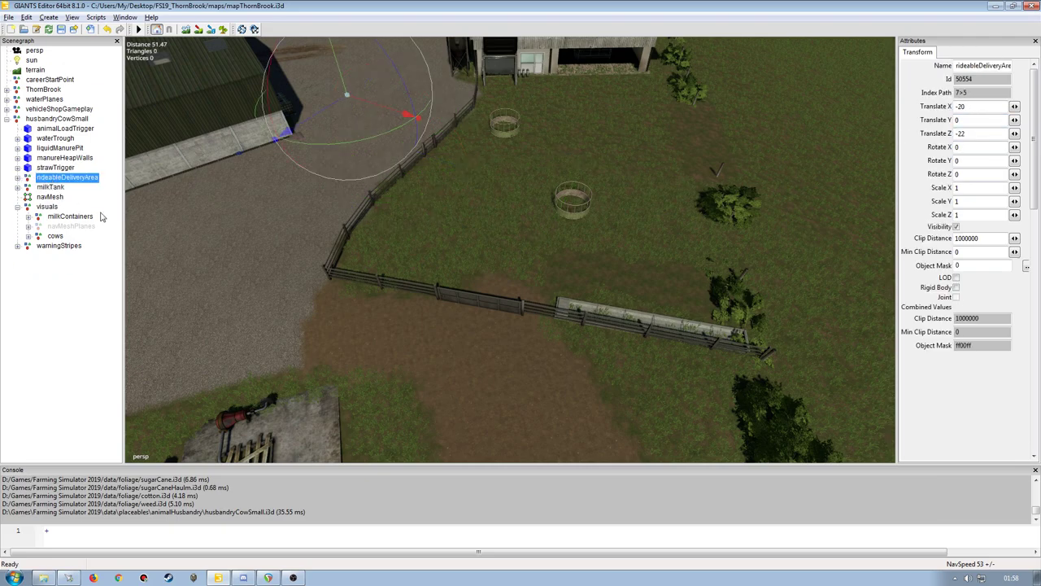
middle_drag(336, 271, 340, 246)
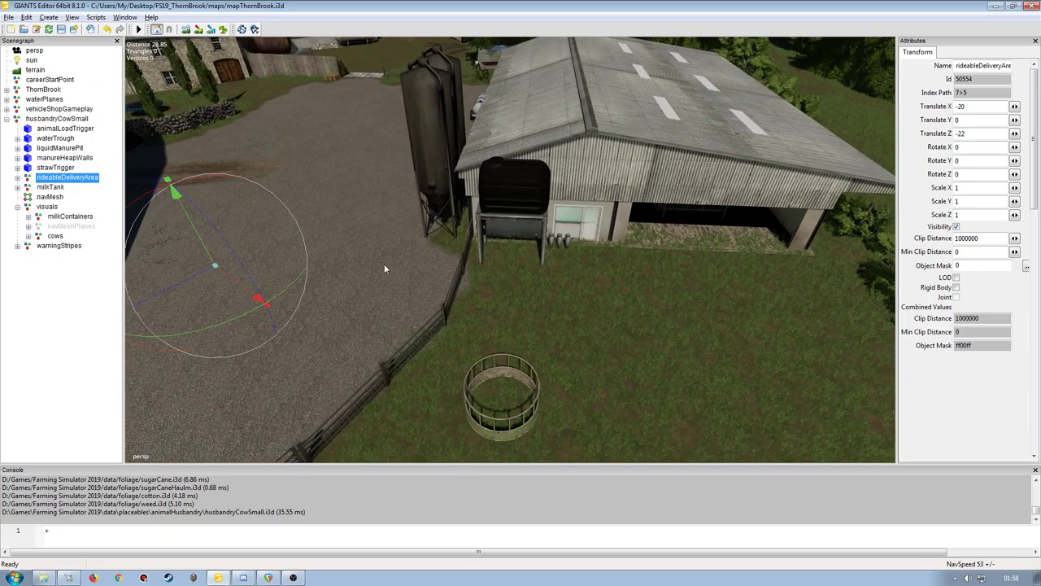
ctrl+shift+click(473, 250)
- Set the delivery area's start point Translate X and Z to 0
click(18, 177)
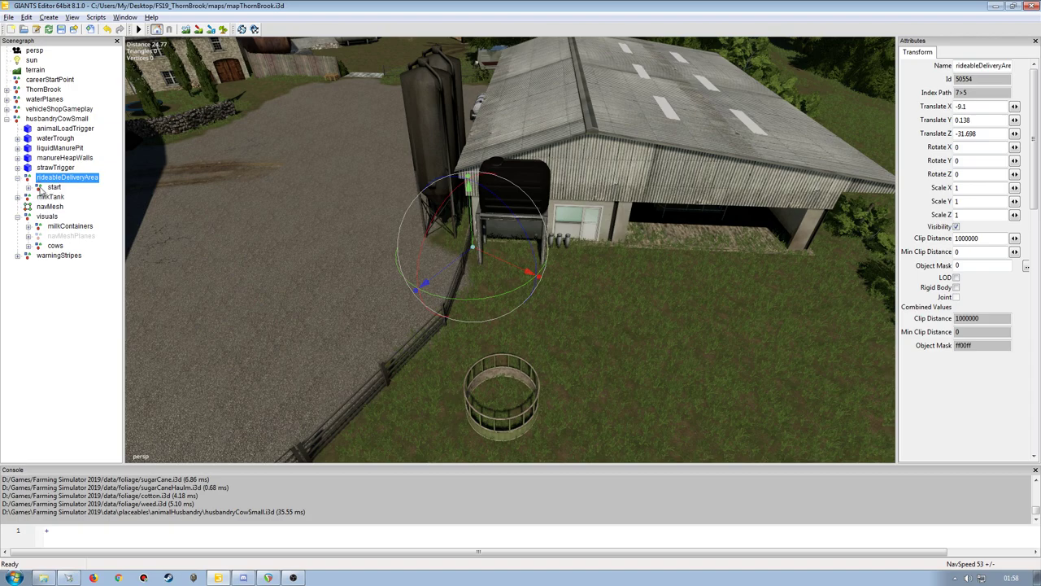
click(50, 187)
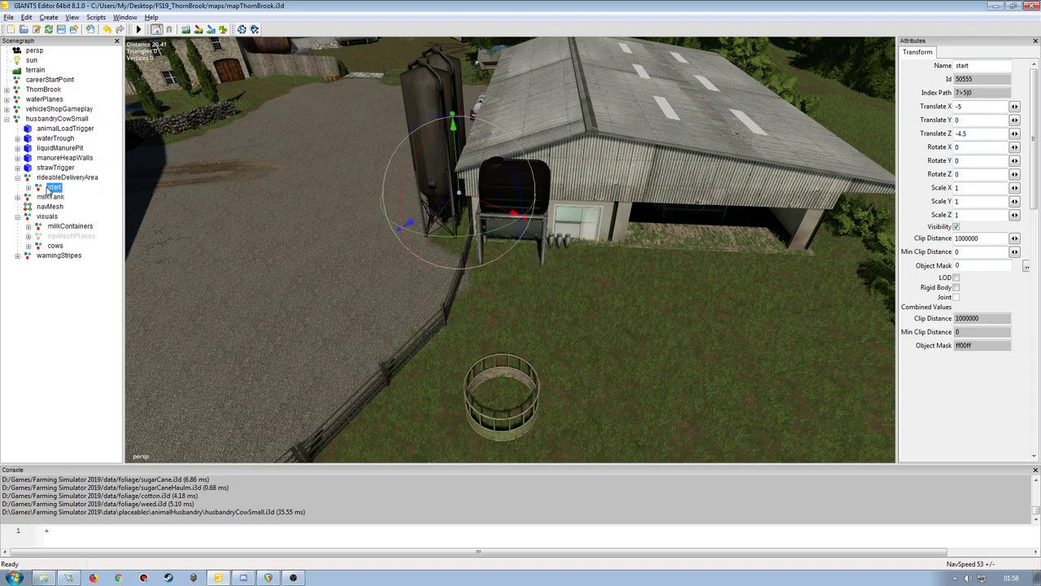
double_click(981, 106)
text(0)
key(Return)
double_click(989, 133)
text(0)
key(Return)
- Place the width point on the terrain and the height point at the fence corner
click(27, 187)
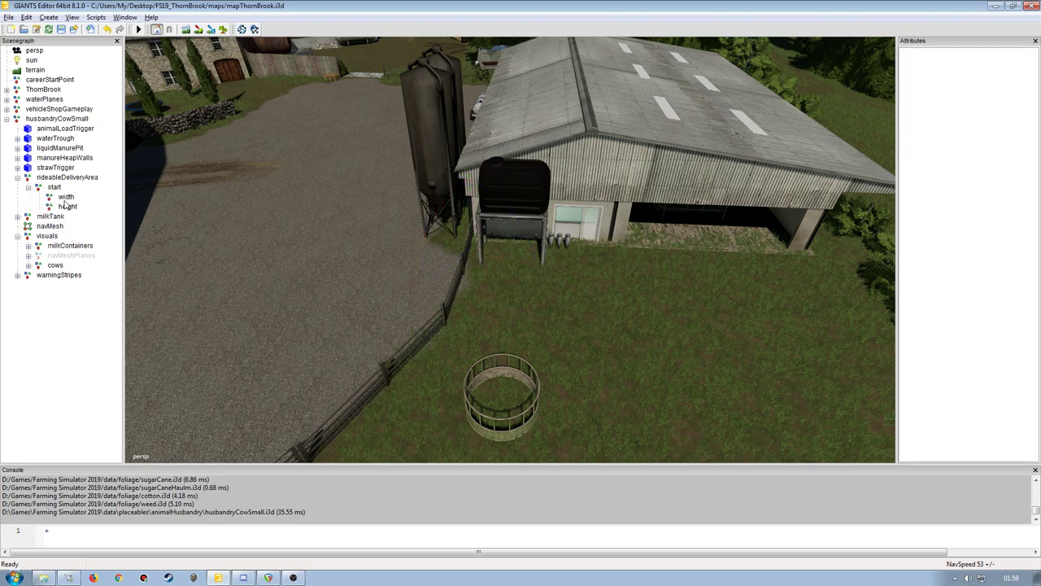
click(66, 197)
scroll(411, 271, down, 2)
scroll(411, 267, down, 3)
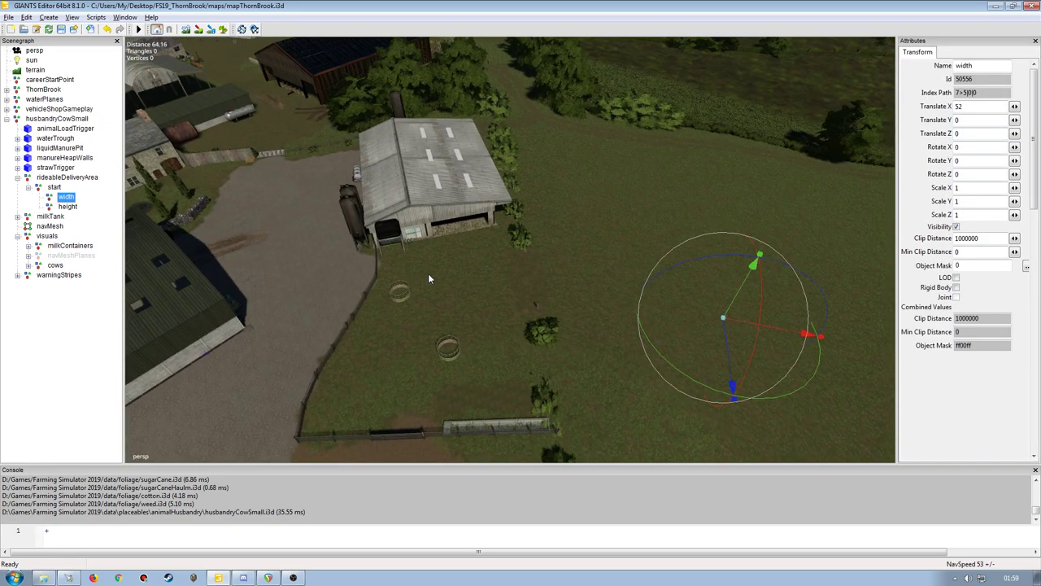
ctrl+shift+click(503, 237)
click(67, 206)
key(s)
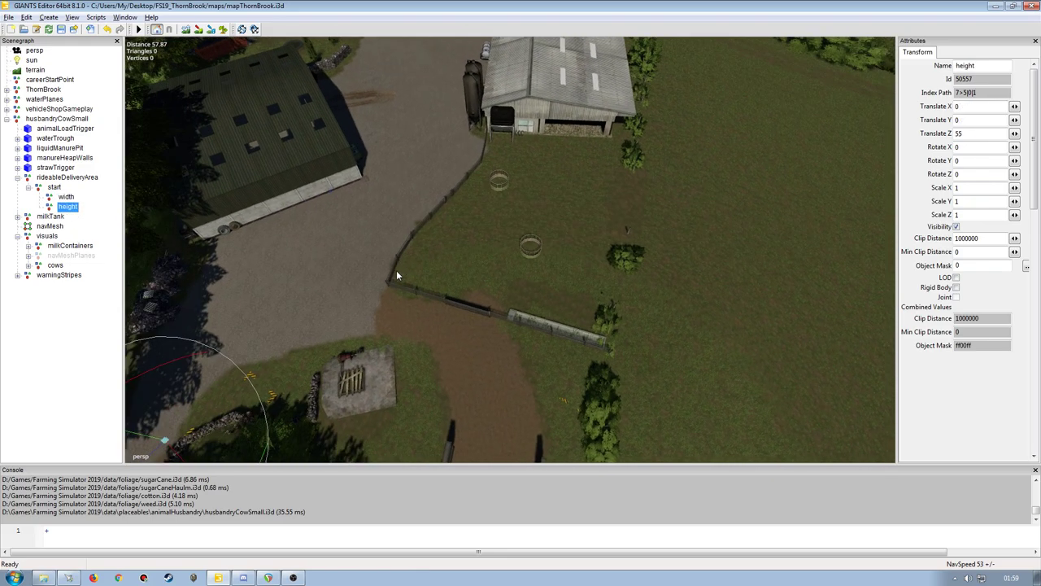
ctrl+shift+click(396, 274)
scroll(407, 268, up, 3)
scroll(423, 252, up, 3)
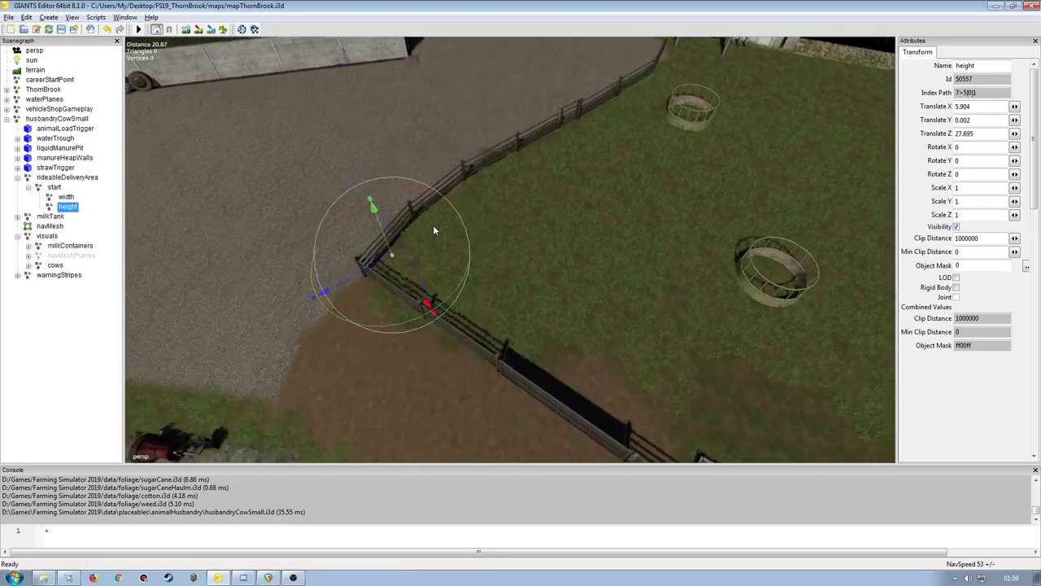
right_drag(433, 222, 460, 228)
scroll(475, 241, down, 3)
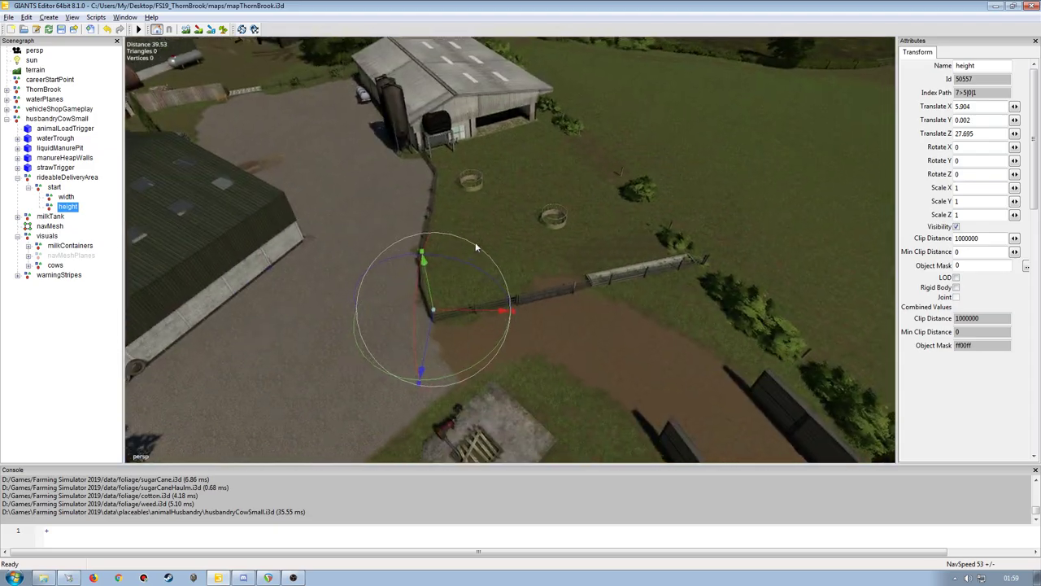
- Drop the milkTank onto the gravel spot beside the silos
click(47, 217)
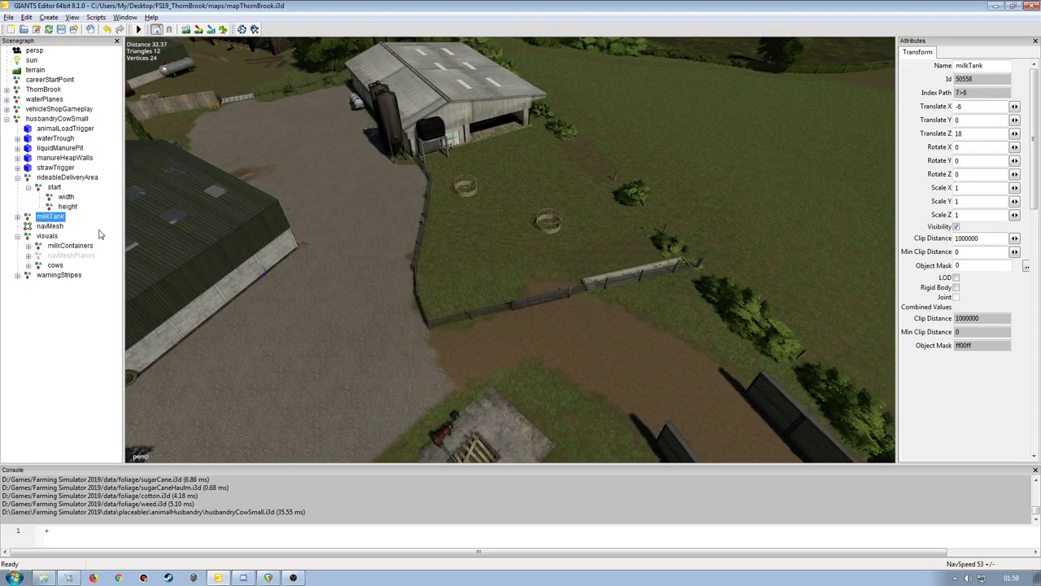
mouse_move(389, 240)
right_down()
mouse_move(687, 285)
mouse_move(351, 337)
mouse_move(309, 278)
mouse_move(475, 279)
mouse_move(509, 252)
mouse_move(505, 210)
mouse_move(522, 256)
right_up()
ctrl+shift+click(543, 272)
mouse_move(545, 295)
right_down()
mouse_move(566, 319)
mouse_move(471, 325)
right_up()
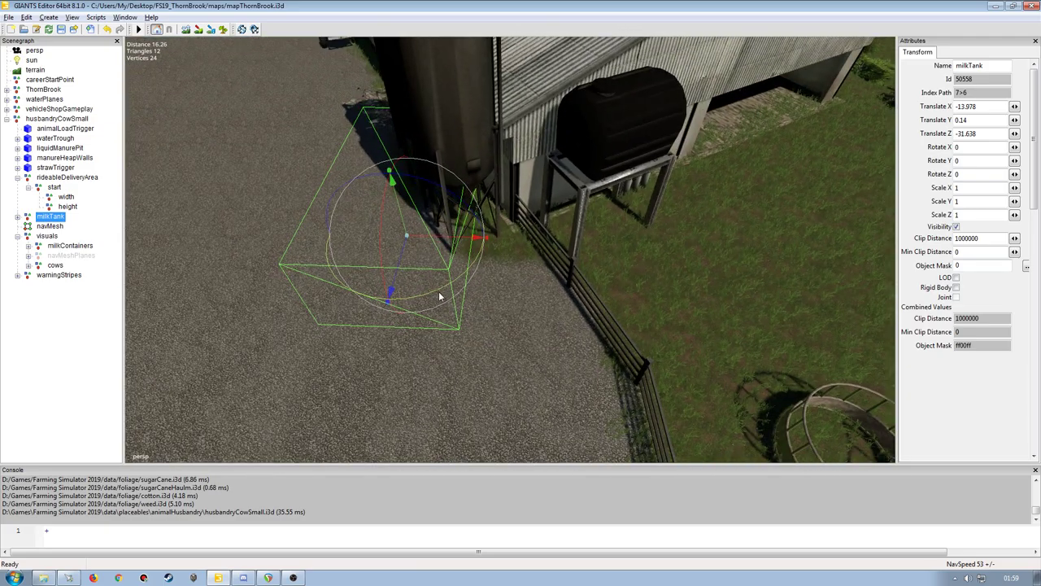
- Turn the milkTank to about 29 degrees and nudge it to X -15.8, Z -31.3
drag(440, 297, 499, 264)
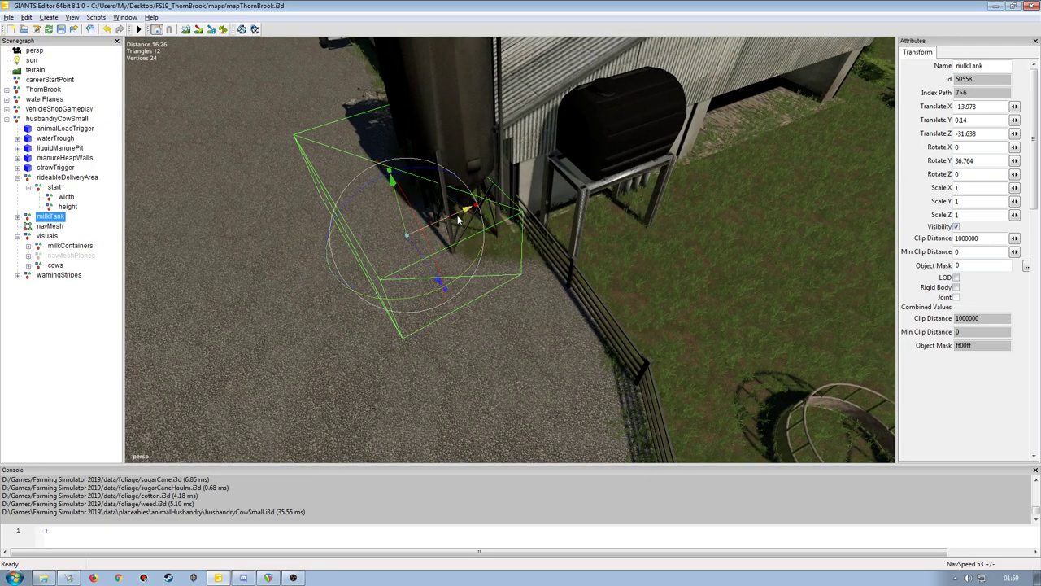
mouse_move(458, 219)
mouse_down()
mouse_move(383, 232)
mouse_move(400, 231)
mouse_up()
scroll(432, 257, down, 5)
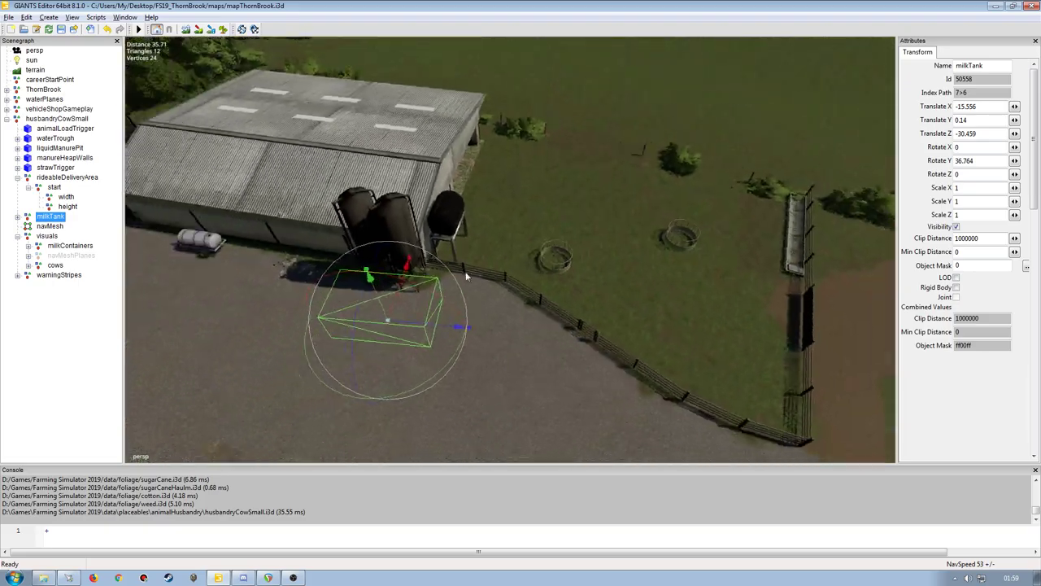
mouse_move(453, 276)
right_down()
mouse_move(392, 218)
mouse_move(531, 240)
mouse_move(590, 229)
mouse_move(527, 276)
mouse_move(538, 218)
mouse_move(510, 231)
mouse_move(591, 226)
right_up()
mouse_move(558, 234)
mouse_down()
mouse_move(537, 237)
mouse_move(530, 220)
mouse_up()
mouse_move(530, 221)
right_down()
mouse_move(539, 248)
mouse_move(517, 263)
right_up()
drag(546, 247, 579, 283)
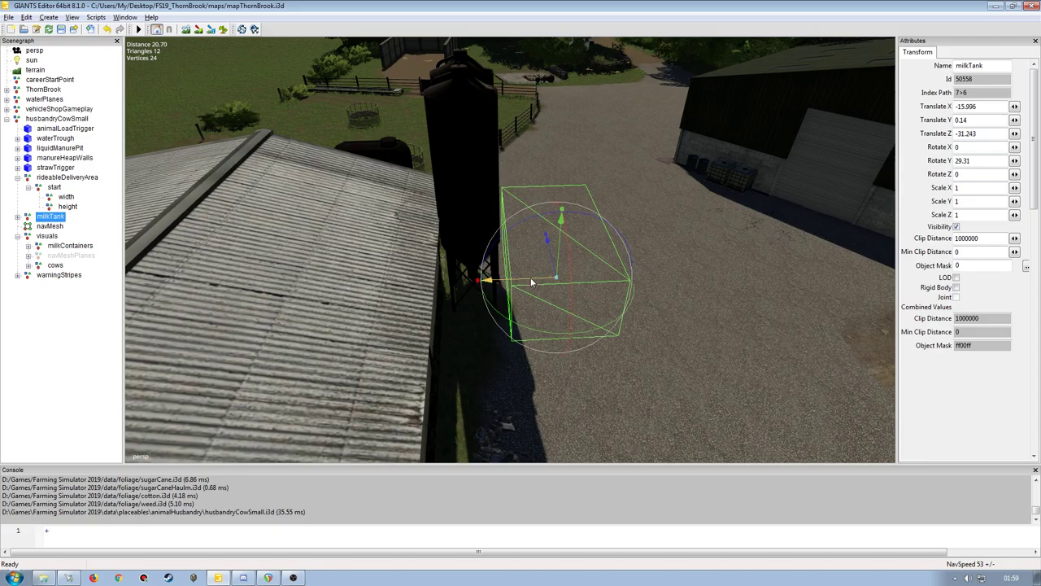
mouse_move(578, 278)
right_down()
mouse_move(596, 245)
mouse_move(516, 309)
mouse_move(503, 272)
mouse_move(529, 303)
mouse_move(451, 210)
mouse_move(474, 234)
mouse_move(458, 254)
mouse_move(534, 231)
mouse_move(530, 247)
mouse_move(493, 255)
right_up()
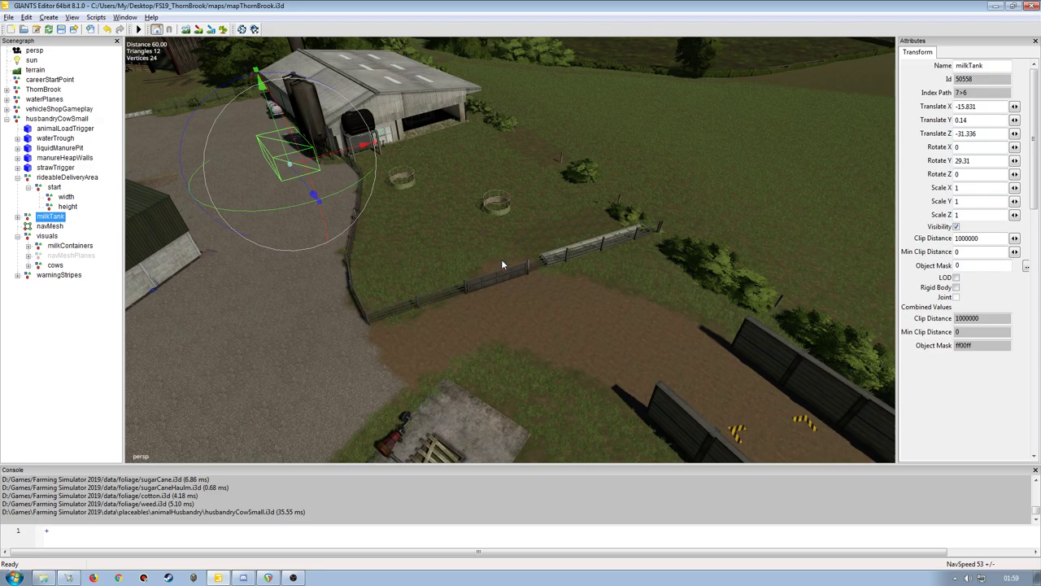
click(17, 217)
click(17, 224)
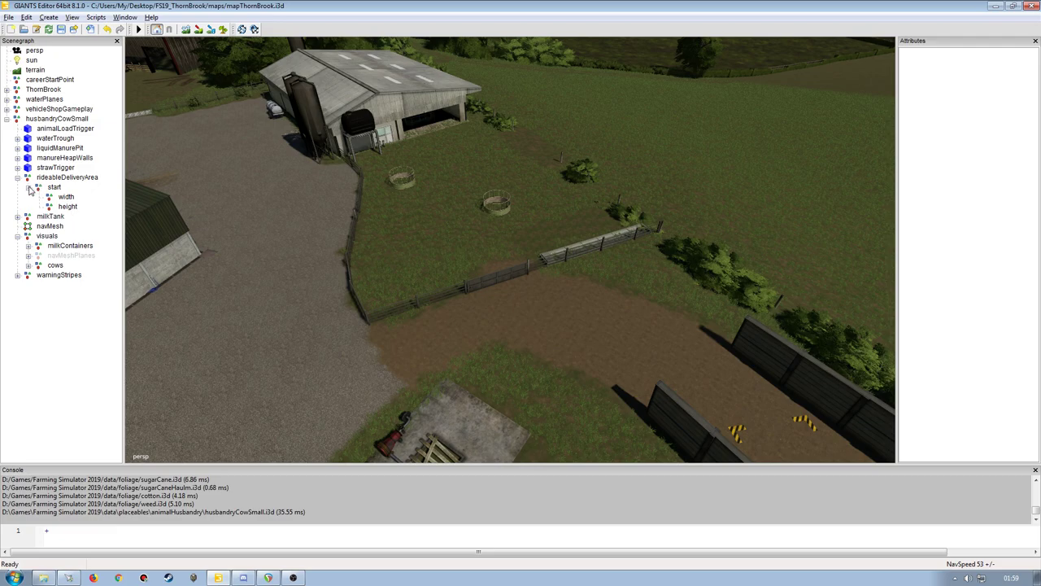
- Try the visuals group's Translate Z at 0, inspect the barn and fence, then revert it
click(17, 178)
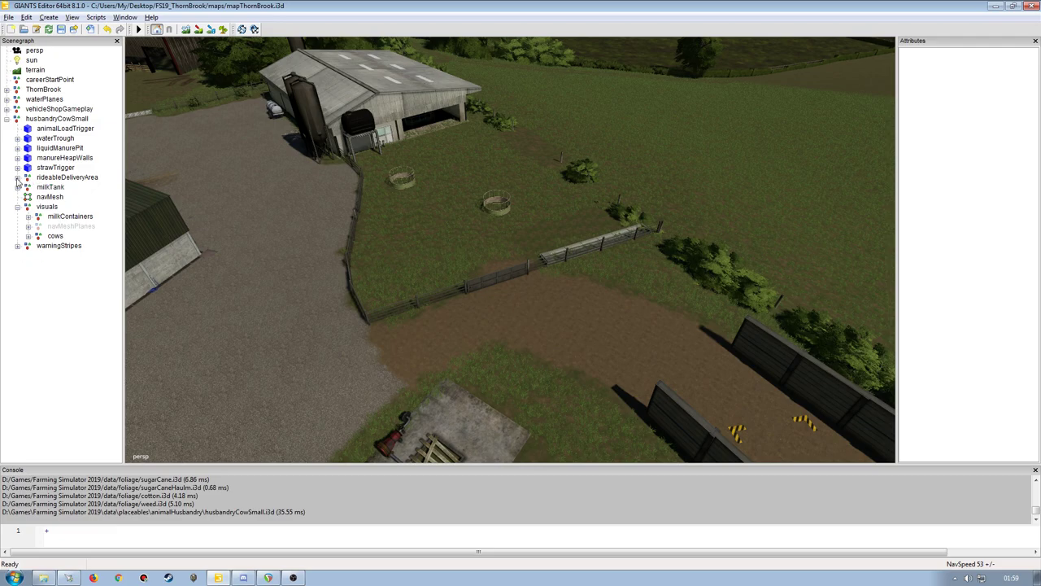
click(71, 217)
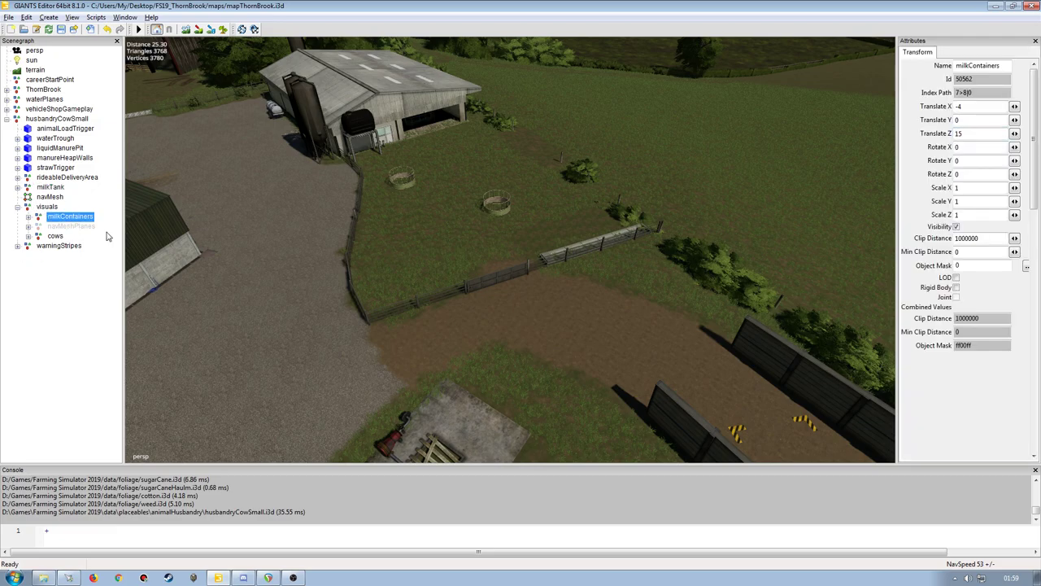
click(48, 207)
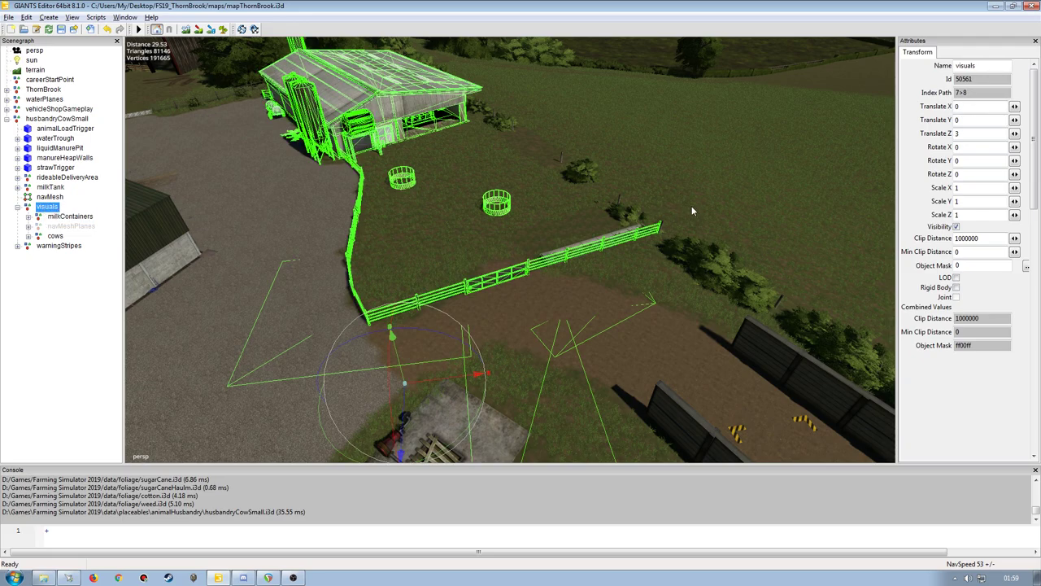
double_click(977, 134)
text(0)
key(Return)
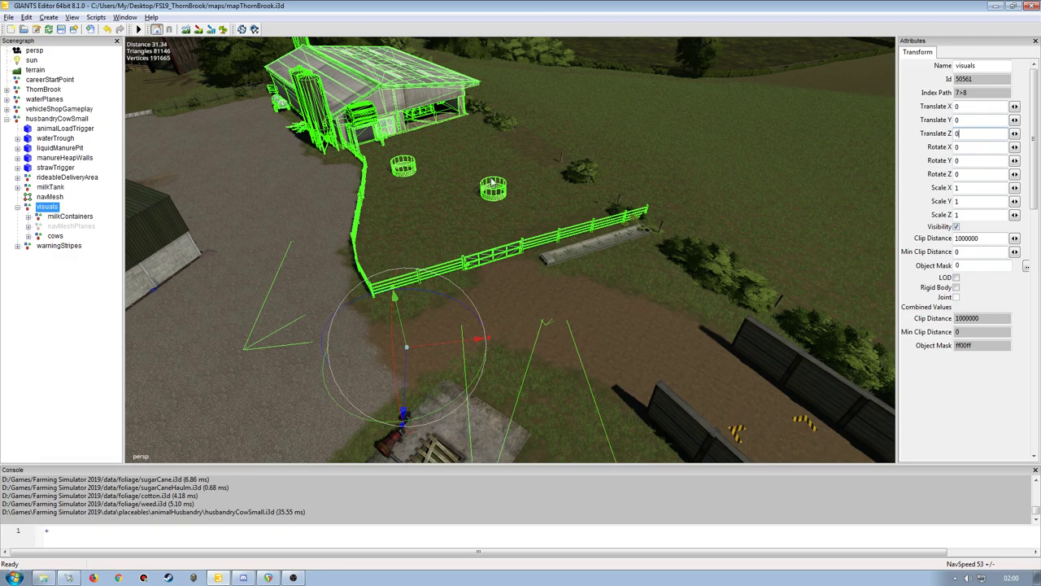
mouse_move(480, 218)
middle_down()
mouse_move(476, 233)
mouse_move(472, 204)
mouse_move(564, 205)
mouse_move(462, 224)
middle_up()
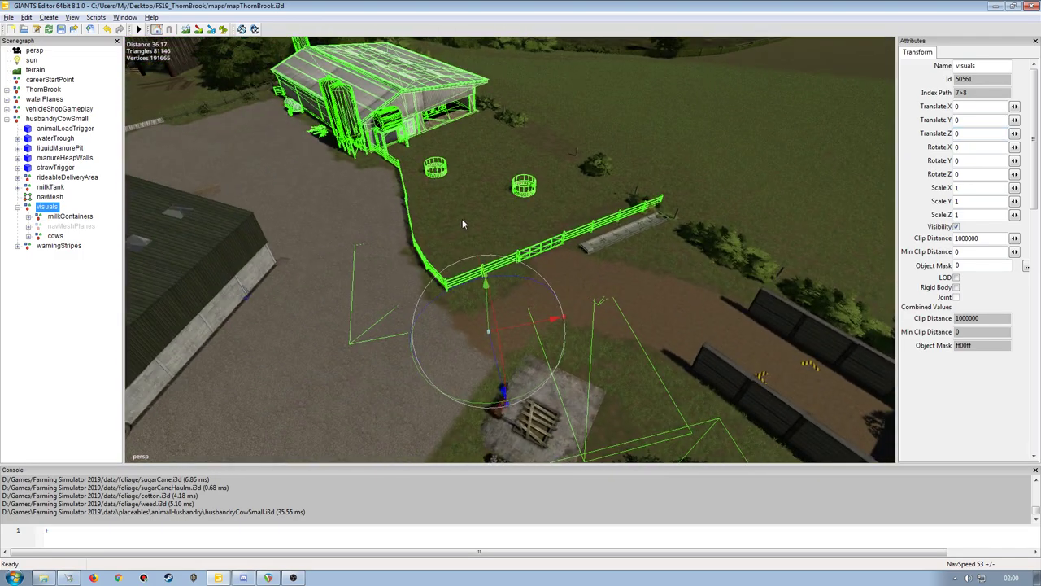
click(108, 30)
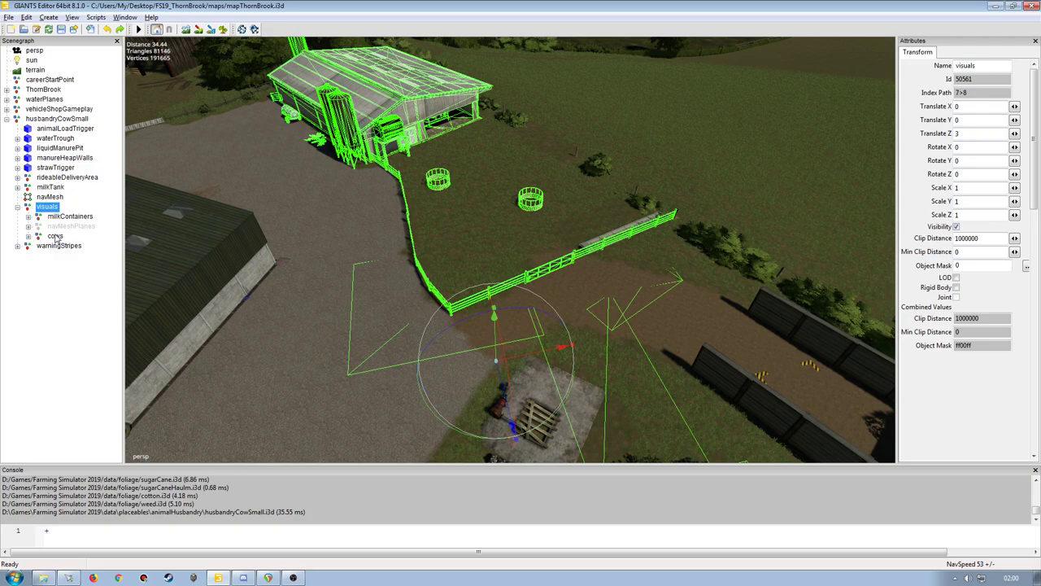
- Edit the cows node's Translate Z to -423.512
click(54, 236)
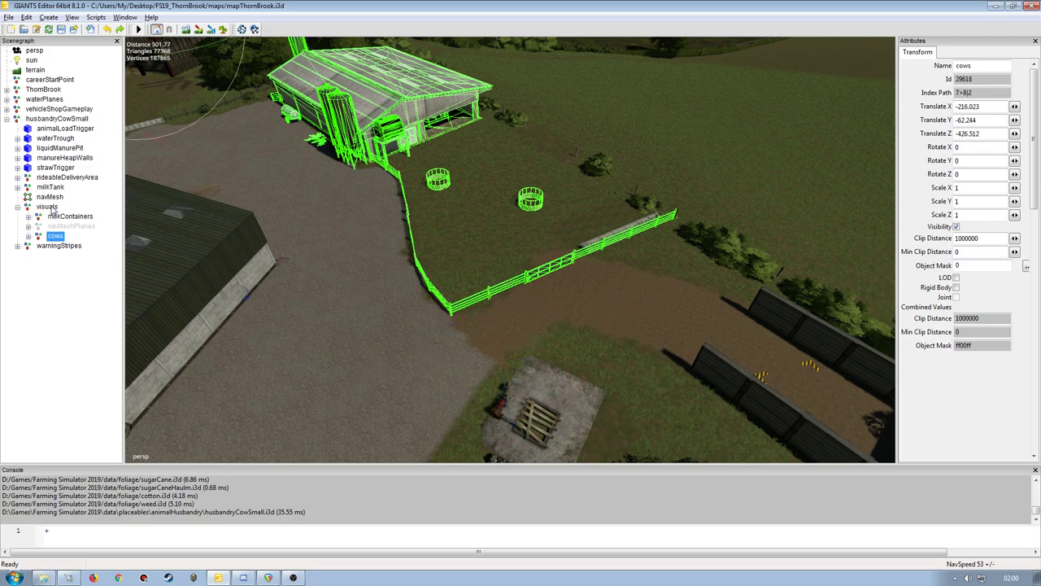
click(47, 206)
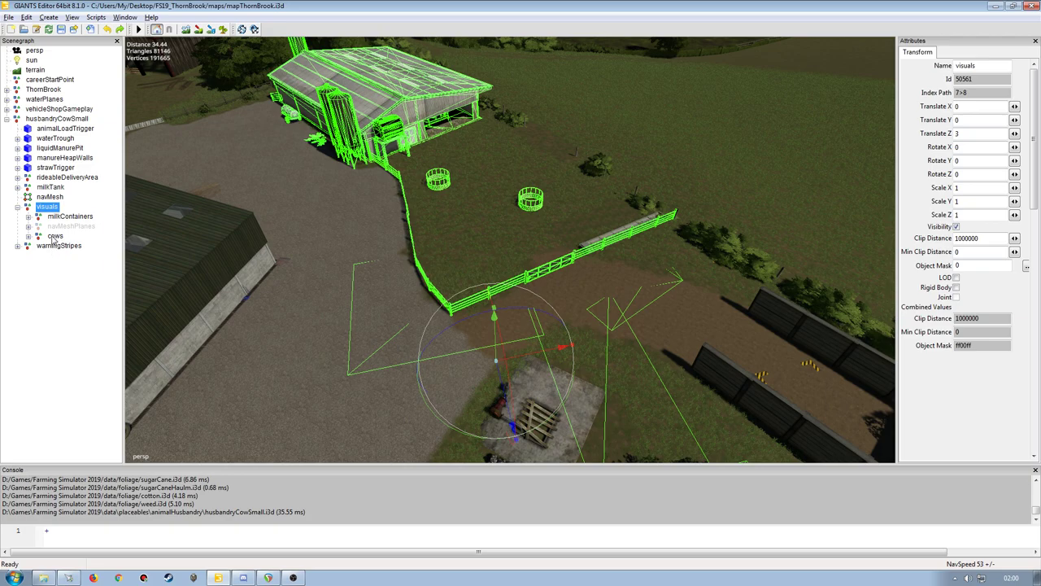
click(53, 236)
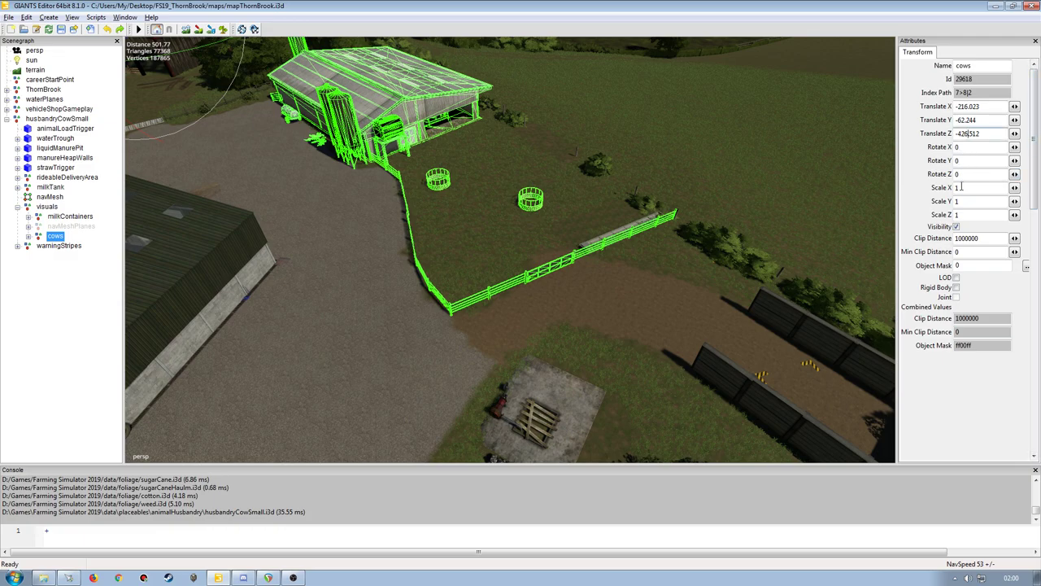
key(BackSpace)
text(9)
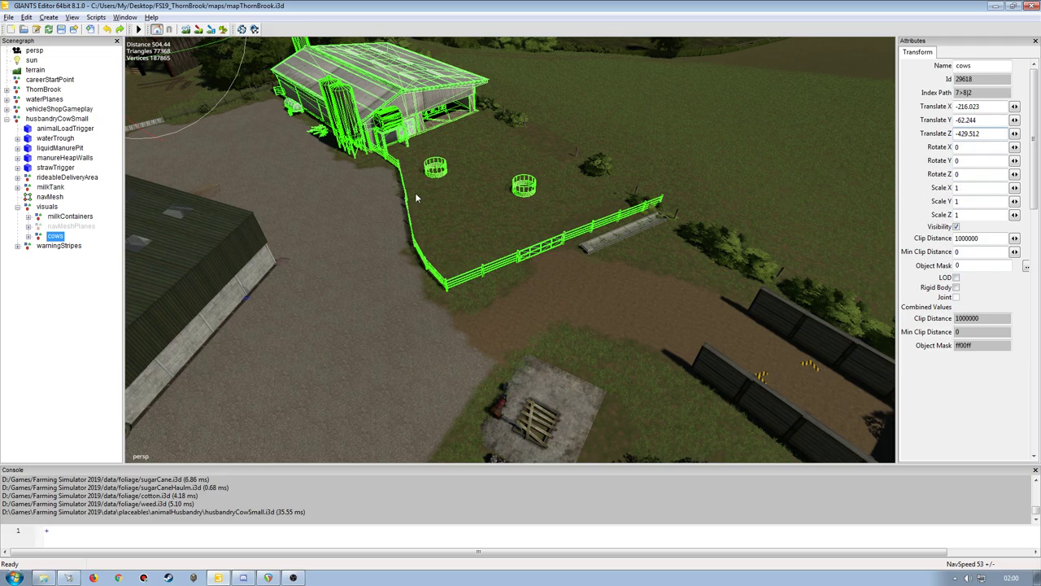
click(47, 206)
double_click(971, 136)
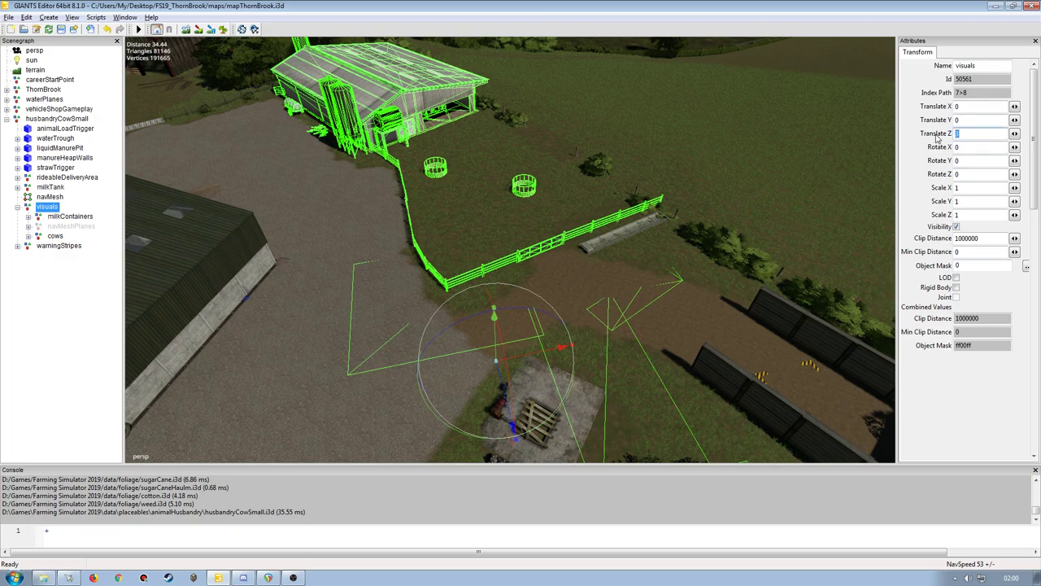
text(0)
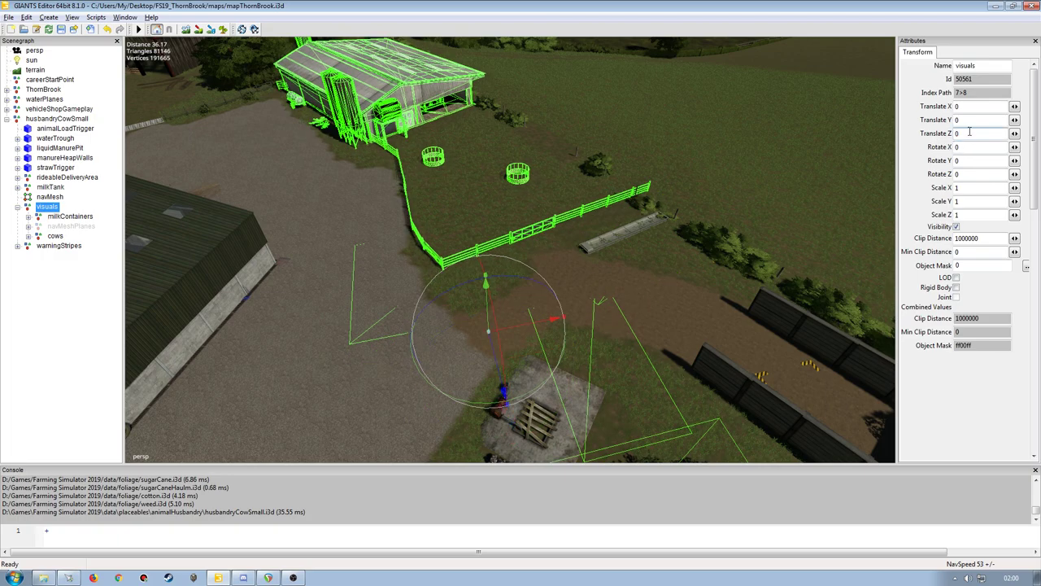
double_click(969, 131)
text(3)
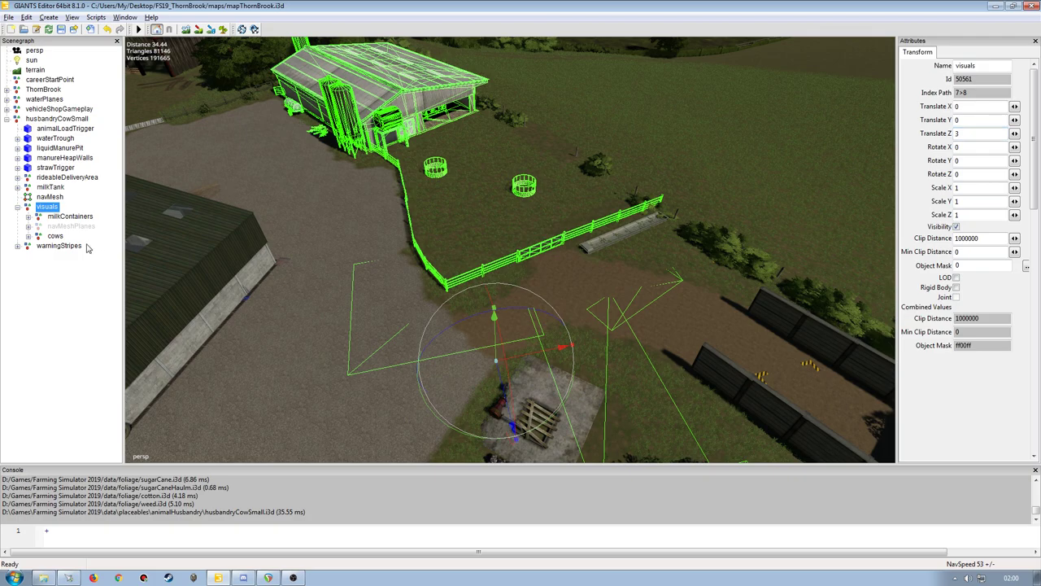
click(55, 236)
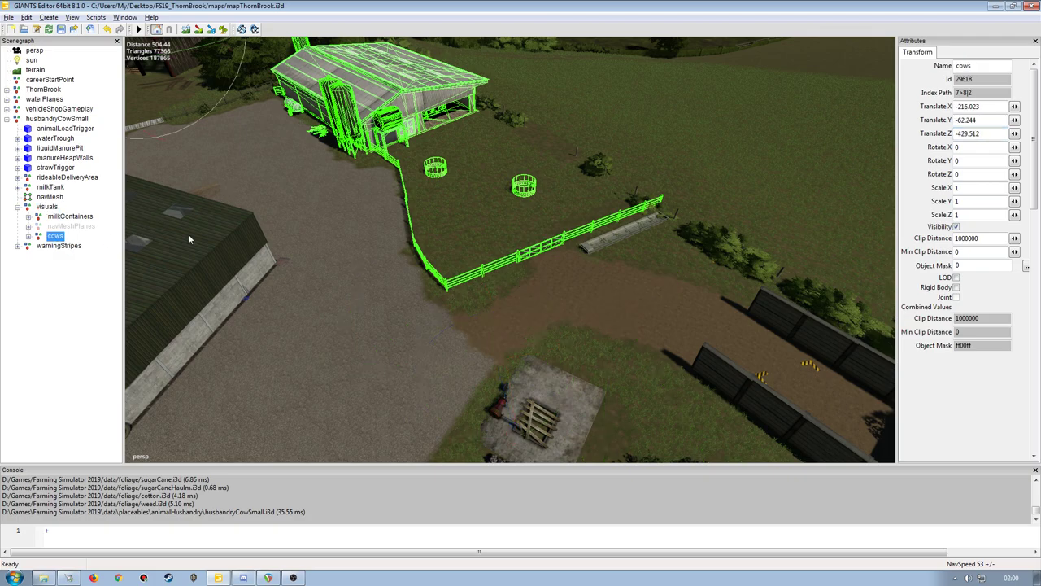
click(970, 134)
key(BackSpace)
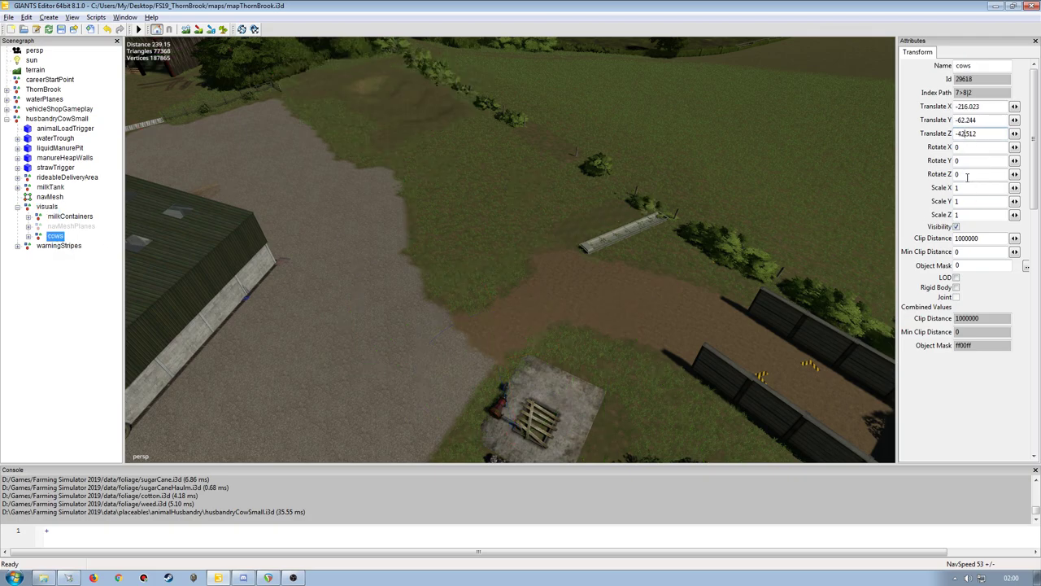
text(6)
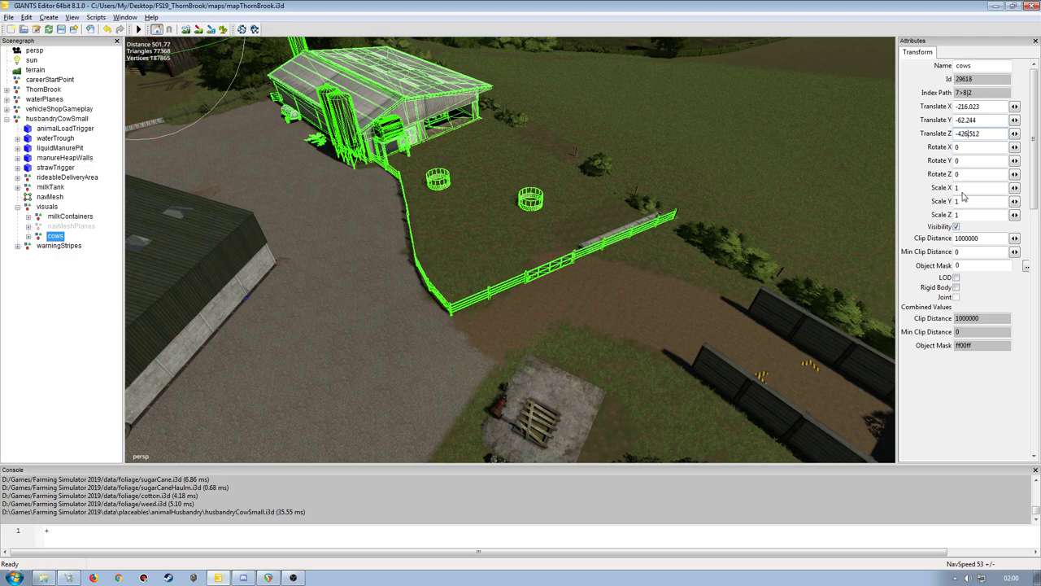
key(BackSpace)
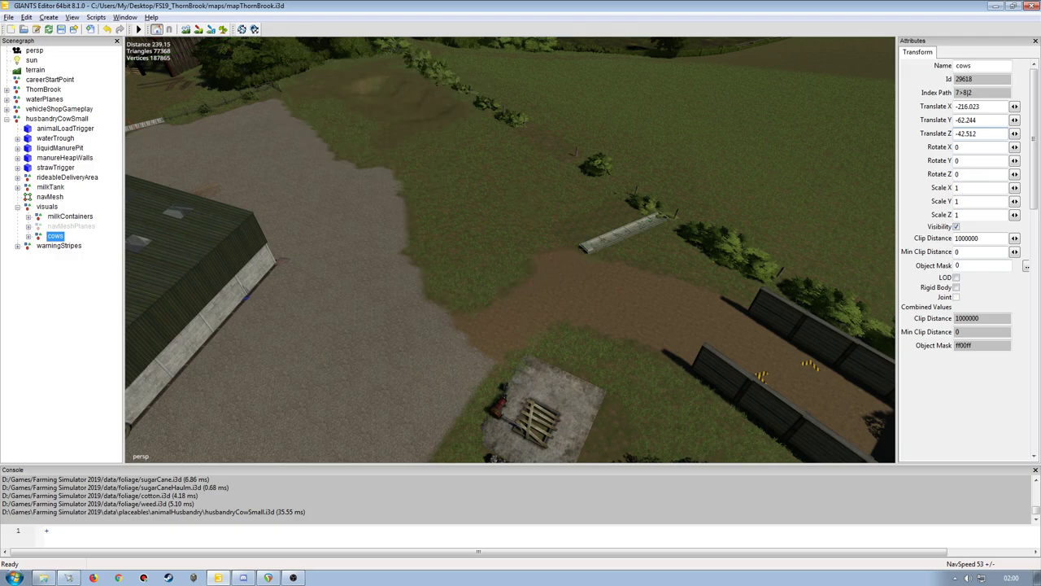
text(3)
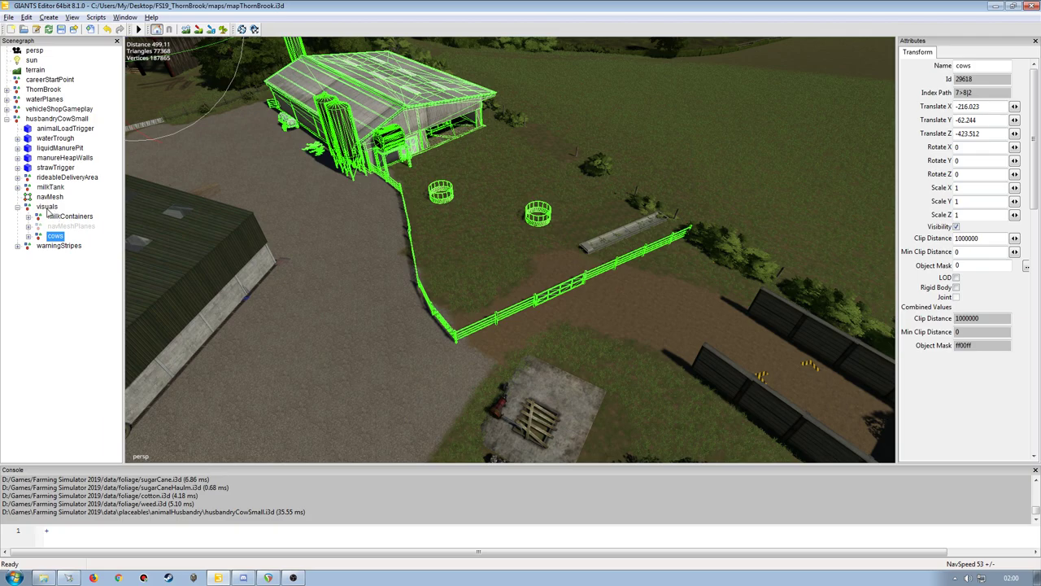
- Recheck the visuals group's Z and inspect the feeding troughs and fence
click(48, 208)
double_click(974, 133)
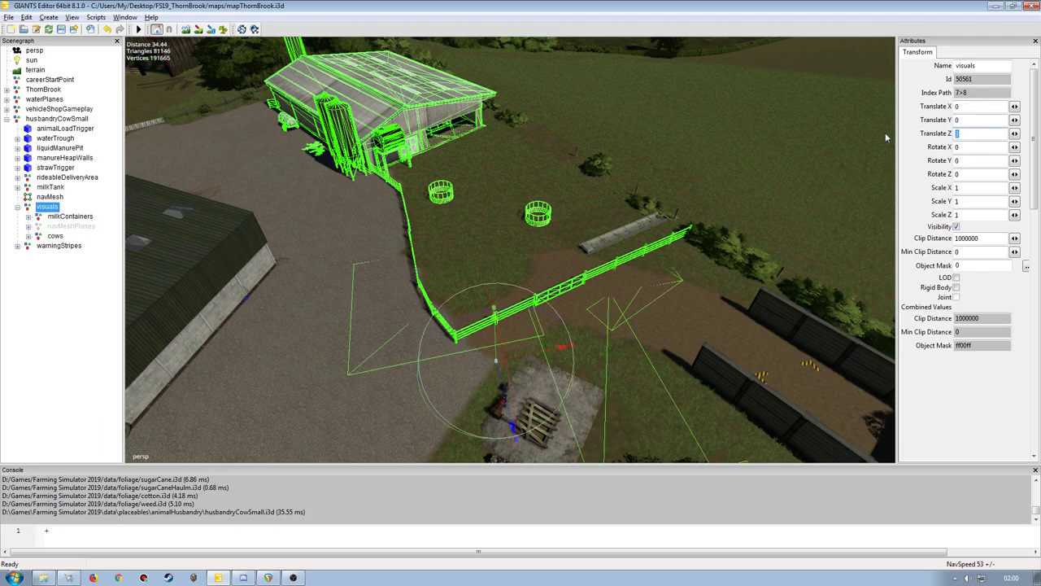
text(0)
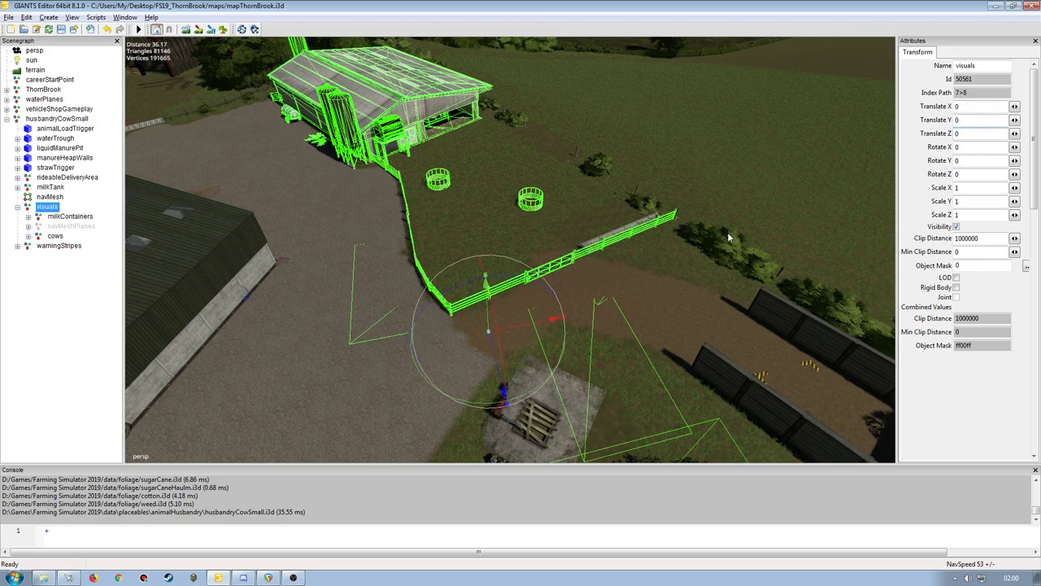
click(65, 326)
scroll(472, 325, up, 2)
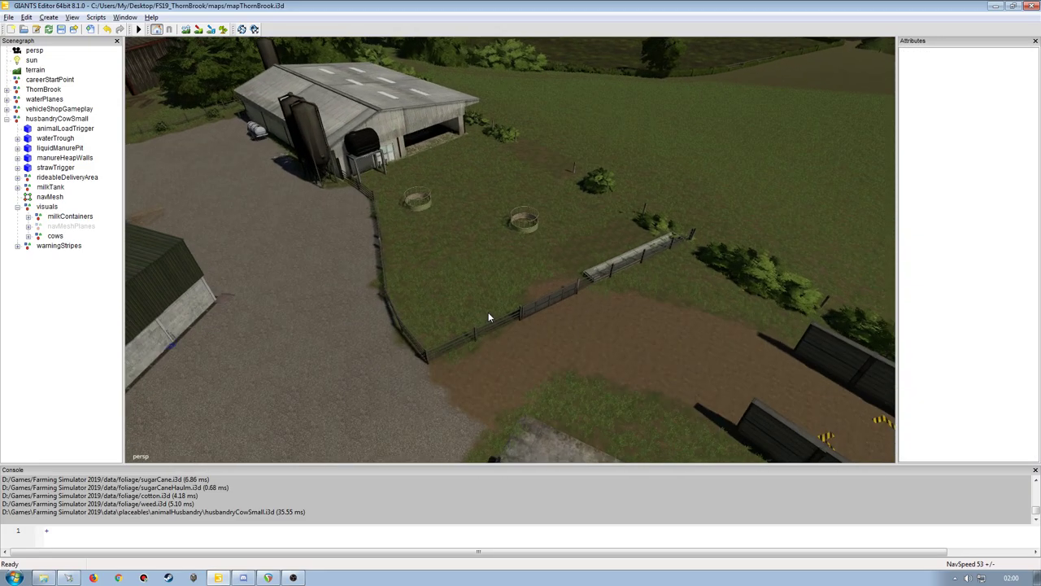
mouse_move(488, 317)
right_down()
mouse_move(685, 234)
mouse_move(576, 228)
mouse_move(472, 259)
mouse_move(507, 307)
right_up()
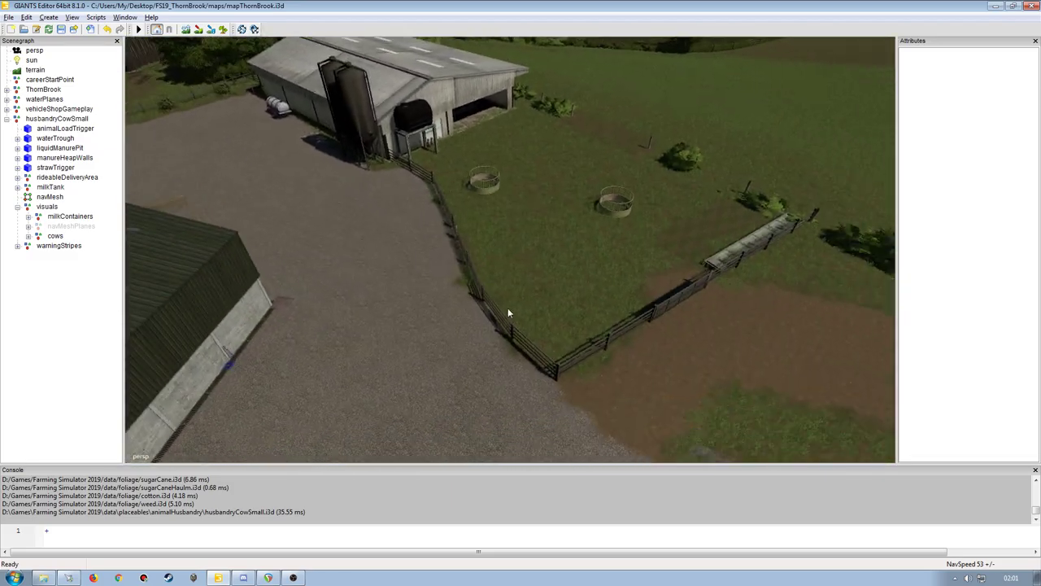
click(55, 119)
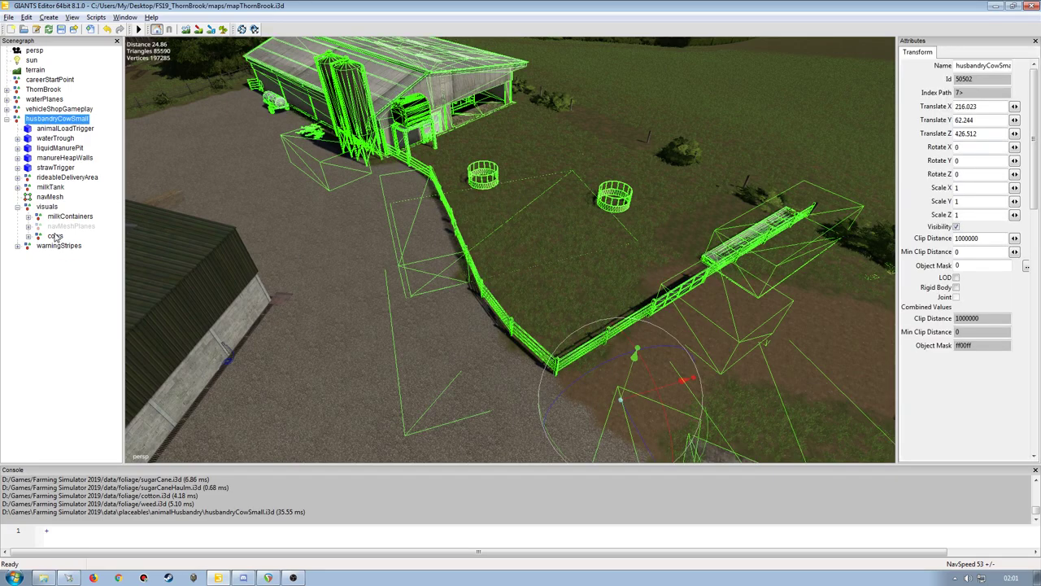
- Move milkContainers beside the fence near the silos and rotate it to Y 32.387
click(52, 208)
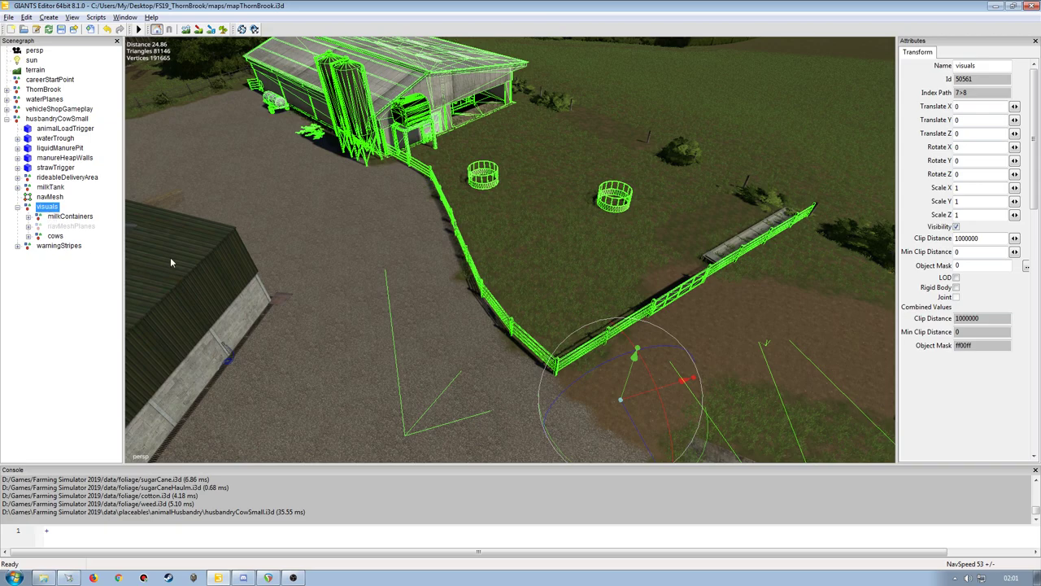
right_drag(194, 262, 297, 275)
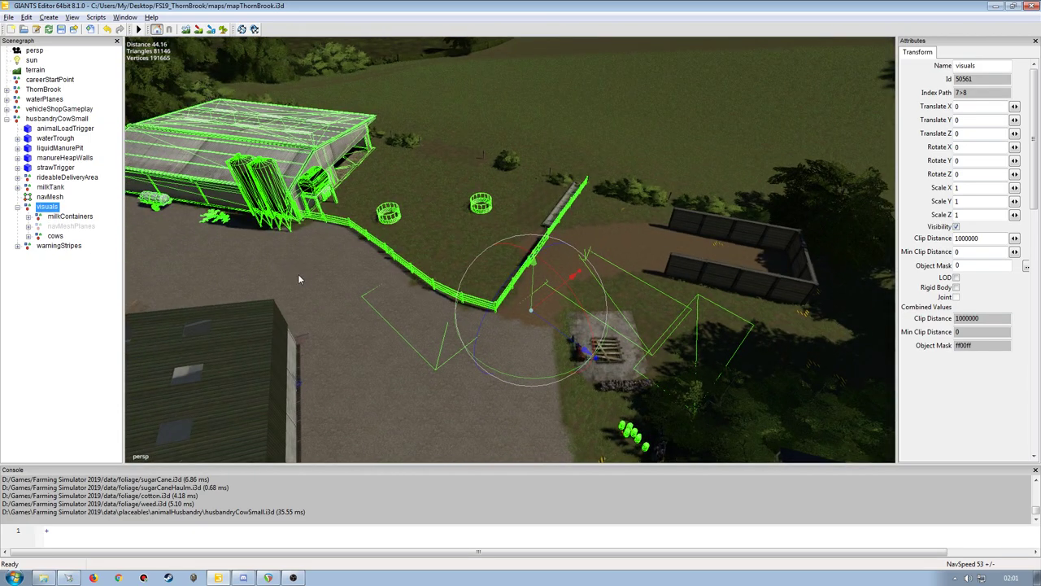
click(65, 217)
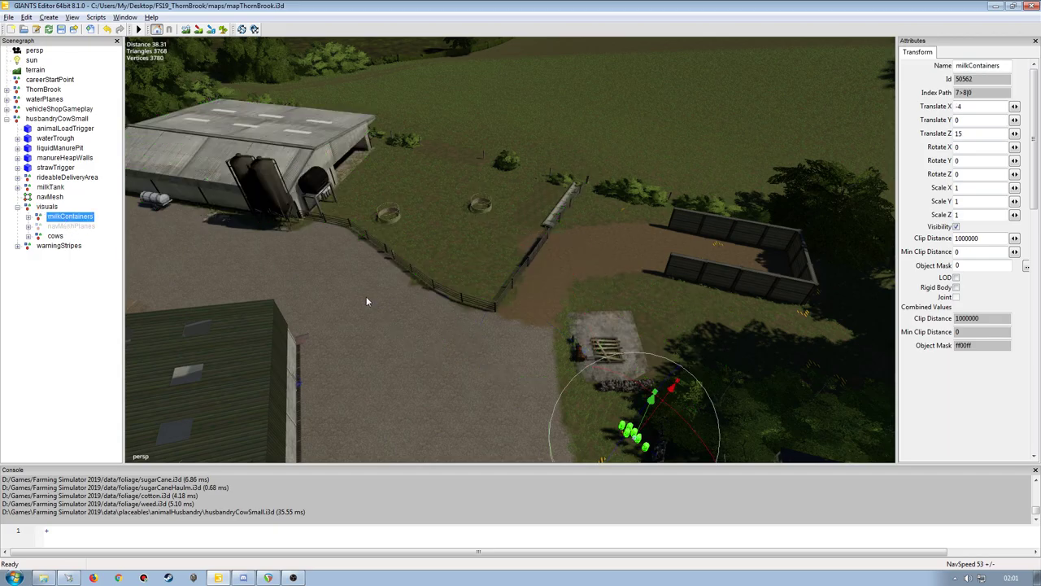
mouse_move(371, 297)
right_down()
mouse_move(317, 282)
mouse_move(329, 239)
mouse_move(382, 234)
mouse_move(381, 258)
mouse_move(379, 239)
mouse_move(406, 270)
right_up()
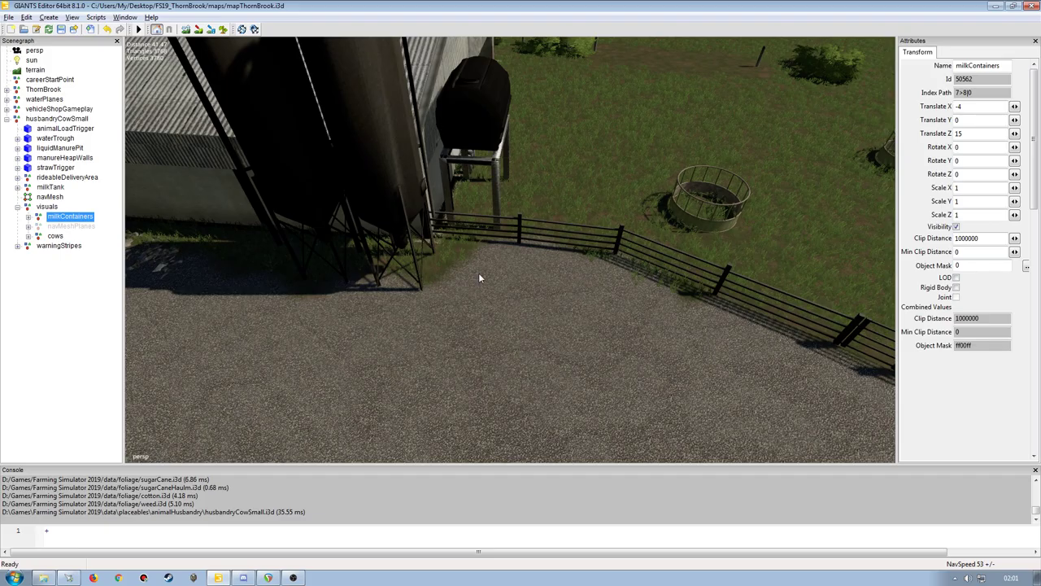
key(ctrl+shift+m)
mouse_move(511, 304)
right_down()
mouse_move(427, 241)
mouse_move(473, 300)
right_up()
drag(474, 301, 523, 301)
- Delete the warningStripesLiquidManureTrigger node from the expanded warningStripes group
click(58, 246)
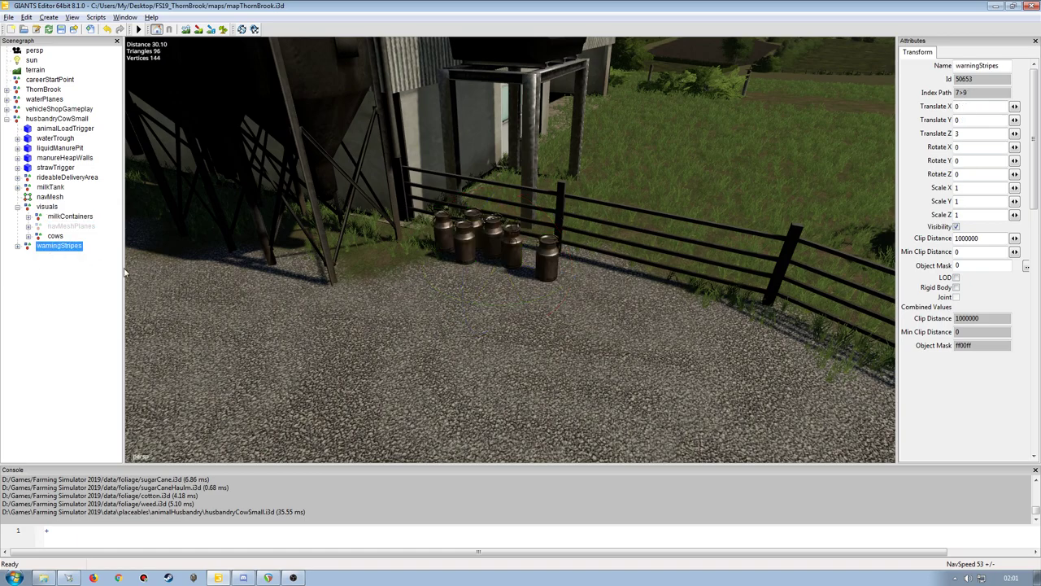
mouse_move(157, 268)
right_down()
mouse_move(348, 270)
mouse_move(293, 300)
mouse_move(307, 303)
right_up()
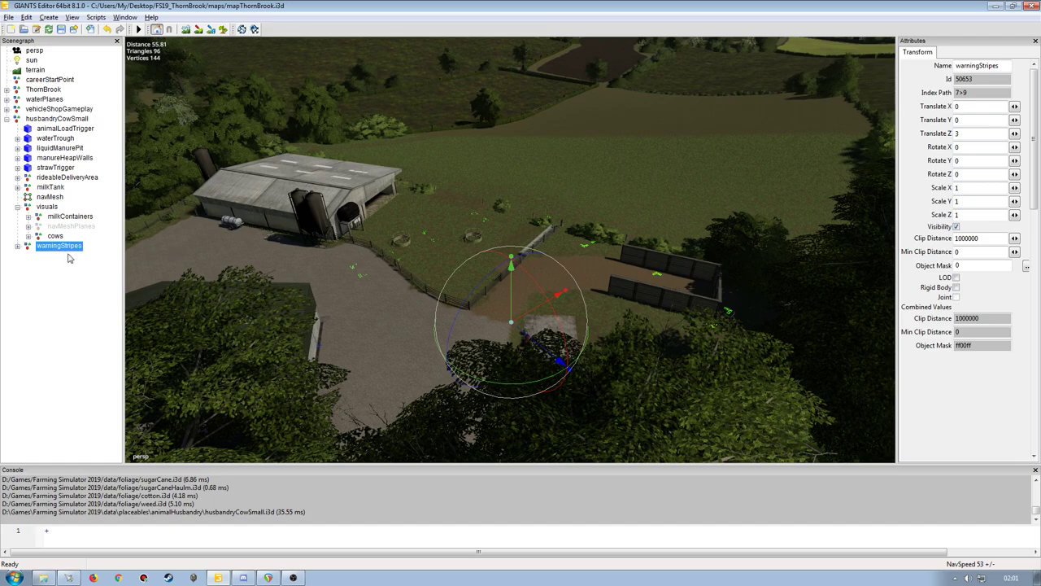
click(17, 245)
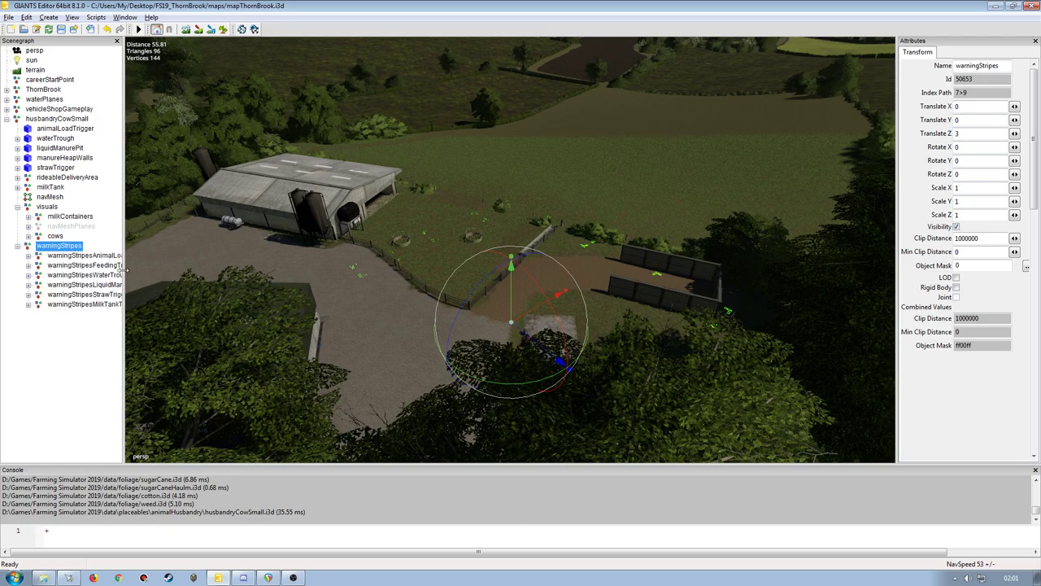
drag(175, 269, 175, 269)
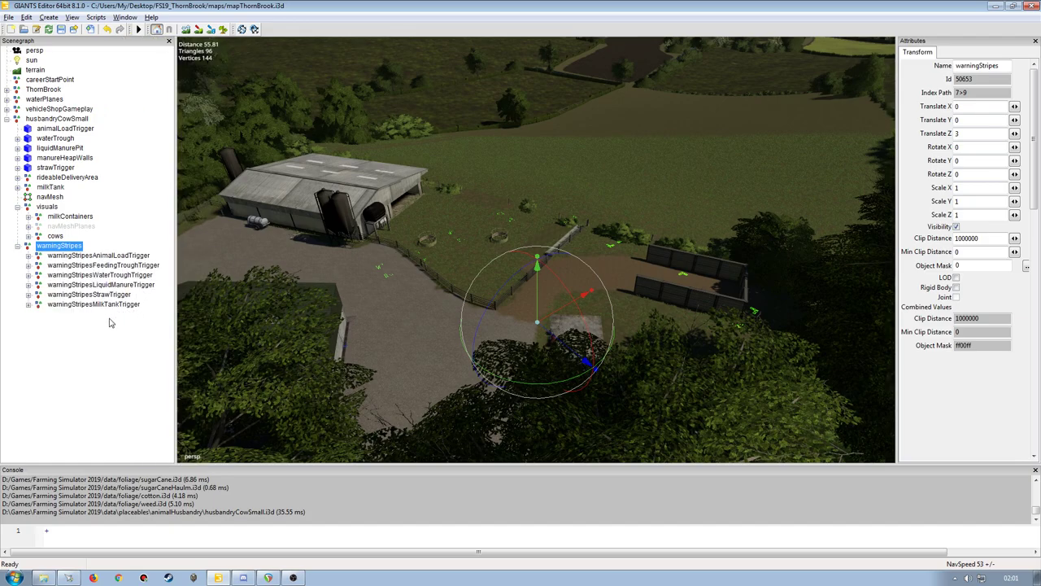
click(110, 322)
click(122, 287)
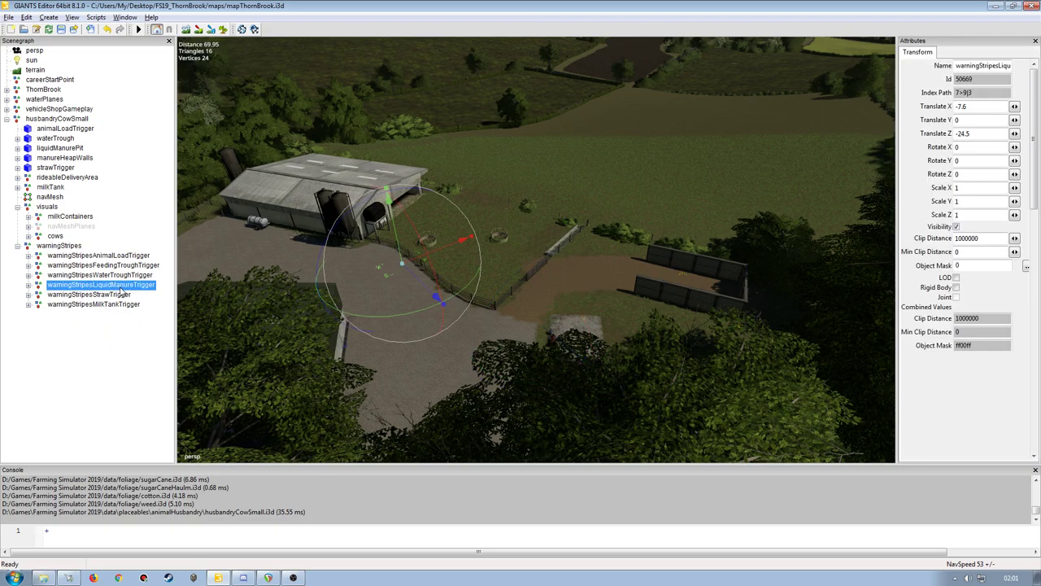
key(Delete)
scroll(378, 322, up, 3)
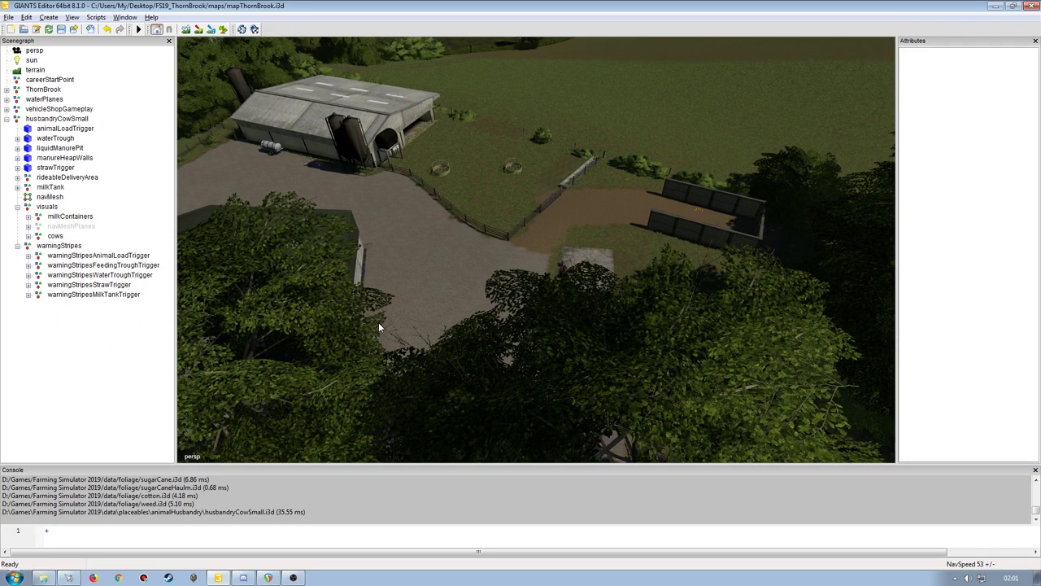
scroll(409, 275, up, 3)
scroll(430, 283, up, 3)
scroll(526, 286, up, 3)
scroll(525, 287, down, 3)
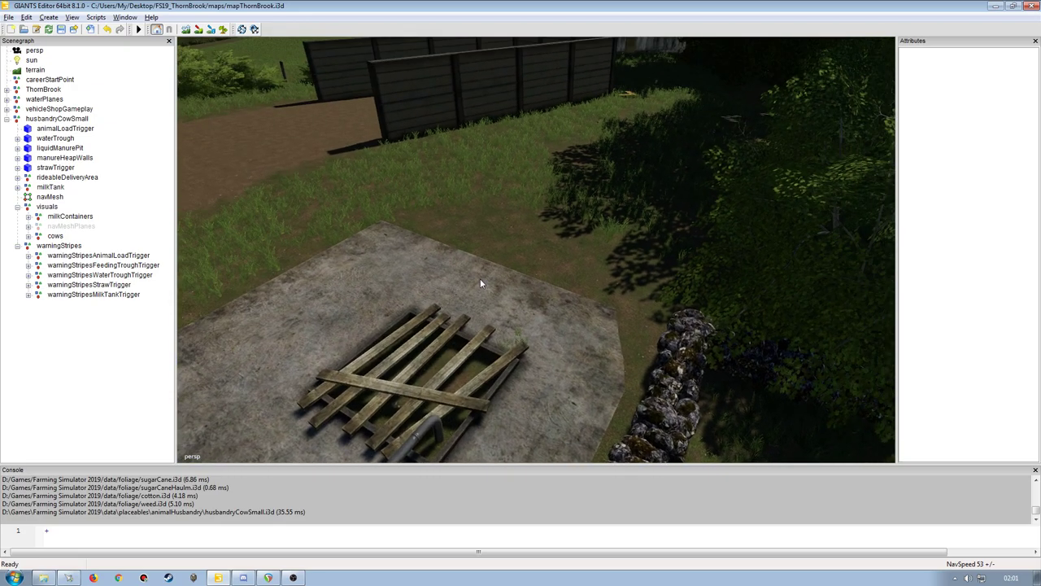
scroll(481, 281, down, 3)
scroll(499, 285, down, 3)
scroll(442, 302, down, 3)
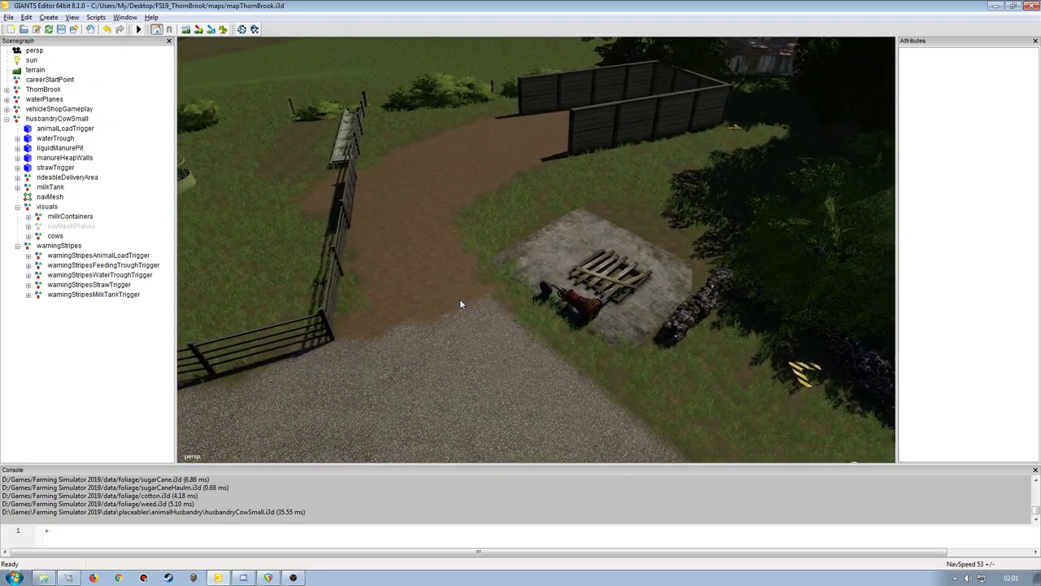
mouse_move(455, 298)
middle_down()
mouse_move(348, 316)
mouse_move(534, 291)
middle_up()
click(109, 255)
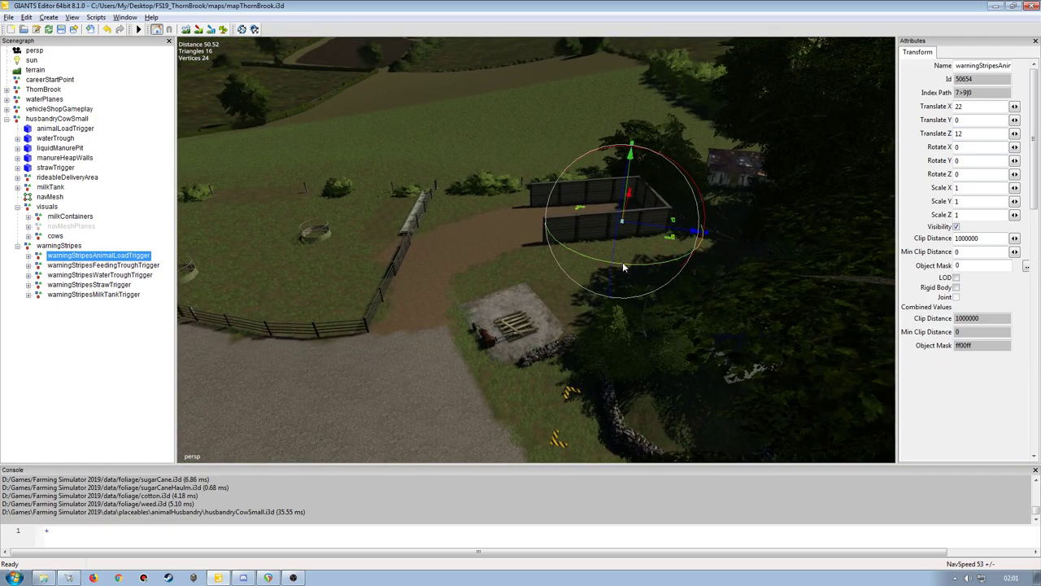
- Rotate the animal-load warning stripes to line up with the fence and move them beside it
drag(623, 262, 667, 229)
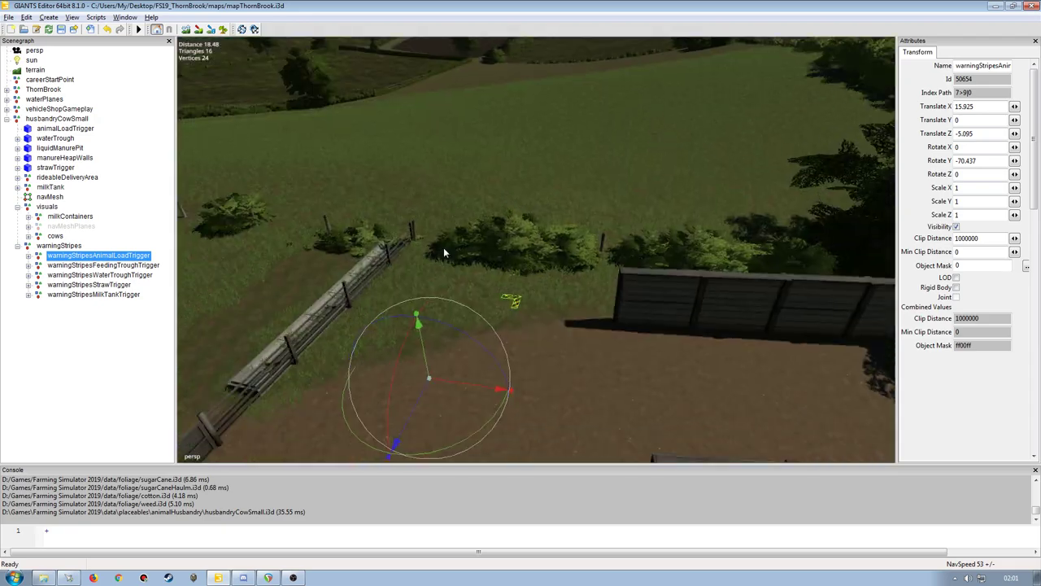
drag(667, 229, 409, 261)
middle_drag(408, 266, 445, 285)
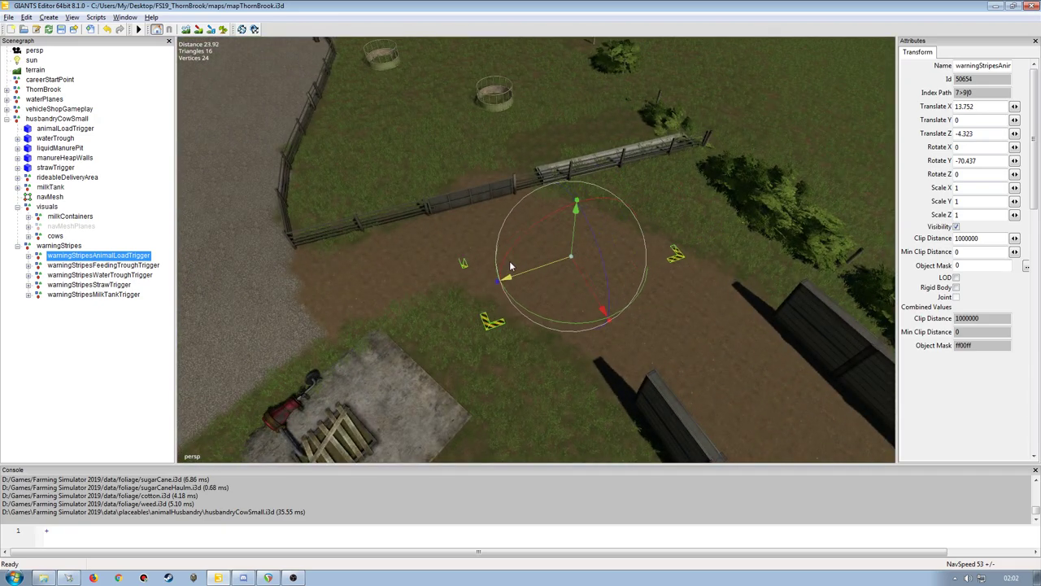
drag(579, 258, 485, 305)
drag(520, 338, 516, 286)
mouse_move(521, 284)
middle_down()
mouse_move(545, 258)
mouse_move(448, 330)
mouse_move(460, 279)
mouse_move(560, 281)
middle_up()
drag(548, 286, 455, 238)
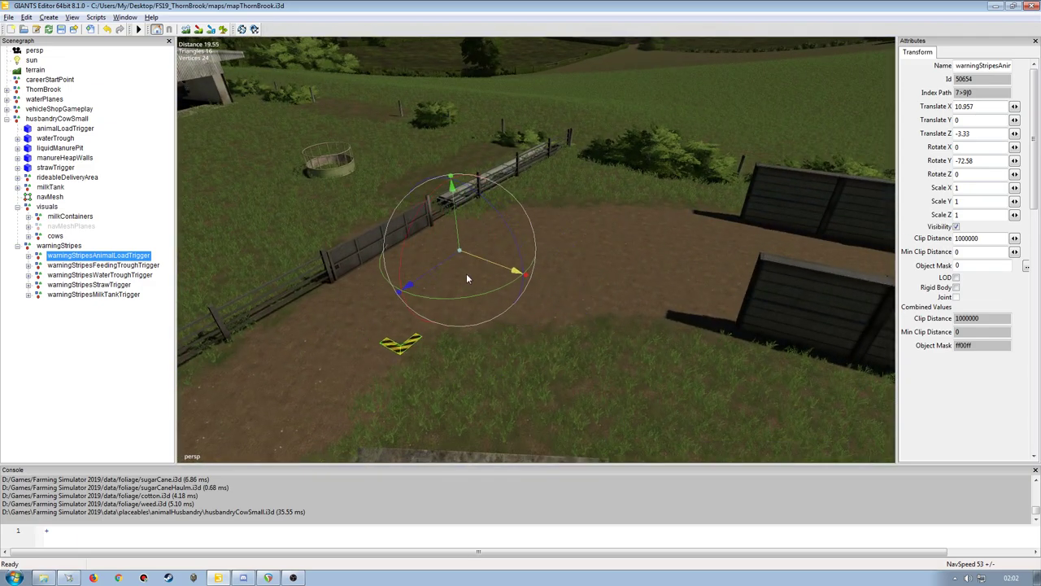
- Compare against animalLoadTrigger, then raise and nudge the stripes to about X 8.1, Z -5.9
click(445, 223)
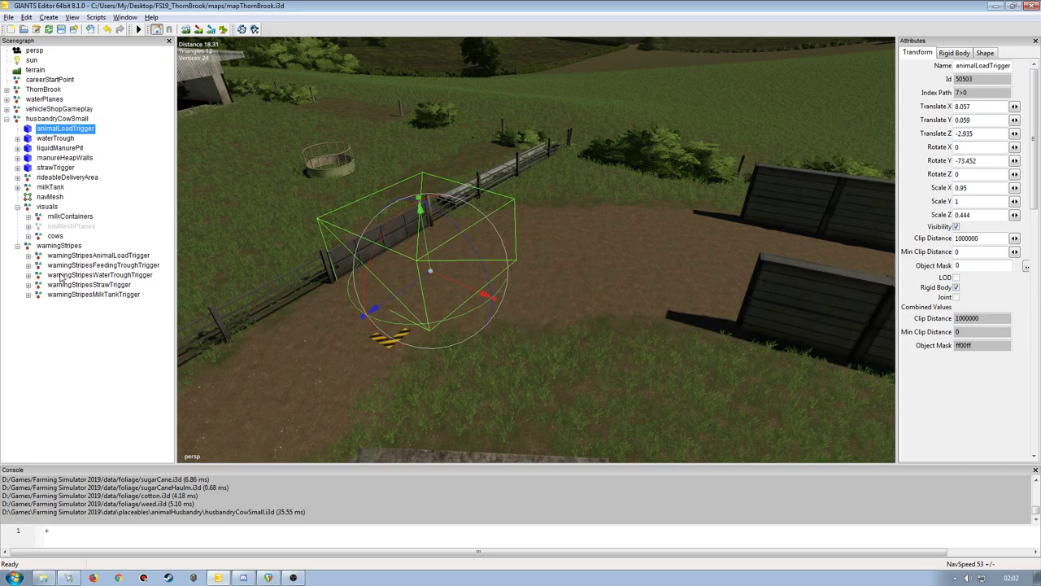
click(90, 256)
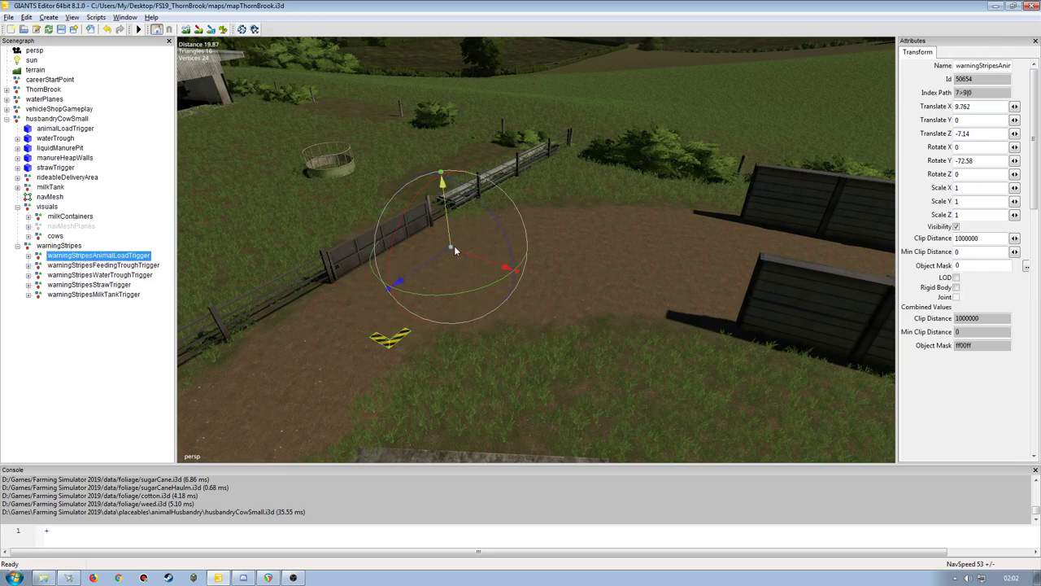
drag(454, 246, 442, 230)
right_drag(441, 230, 421, 268)
mouse_move(527, 248)
mouse_down()
mouse_move(549, 258)
mouse_move(545, 279)
mouse_up()
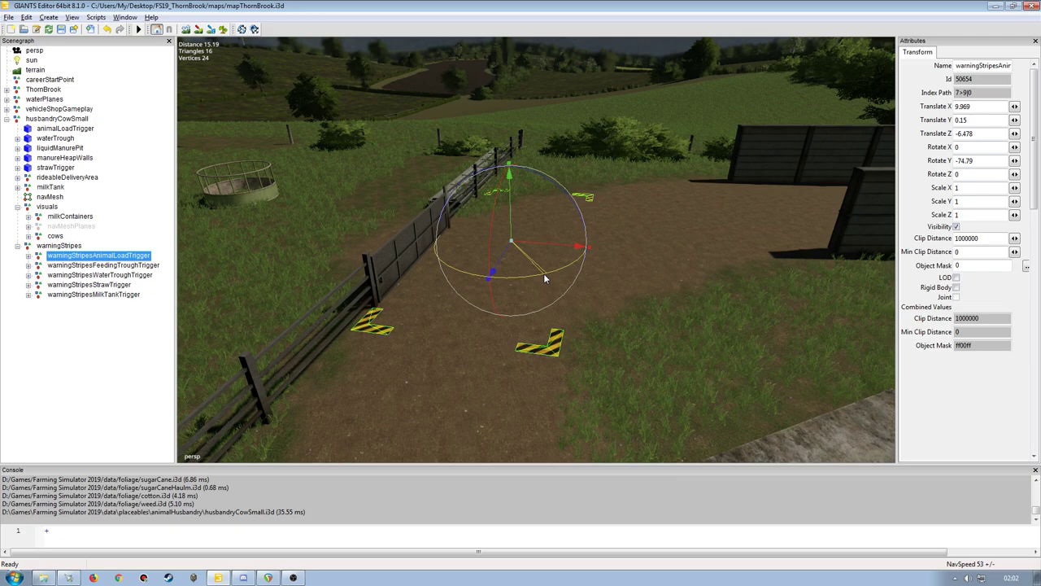
click(538, 243)
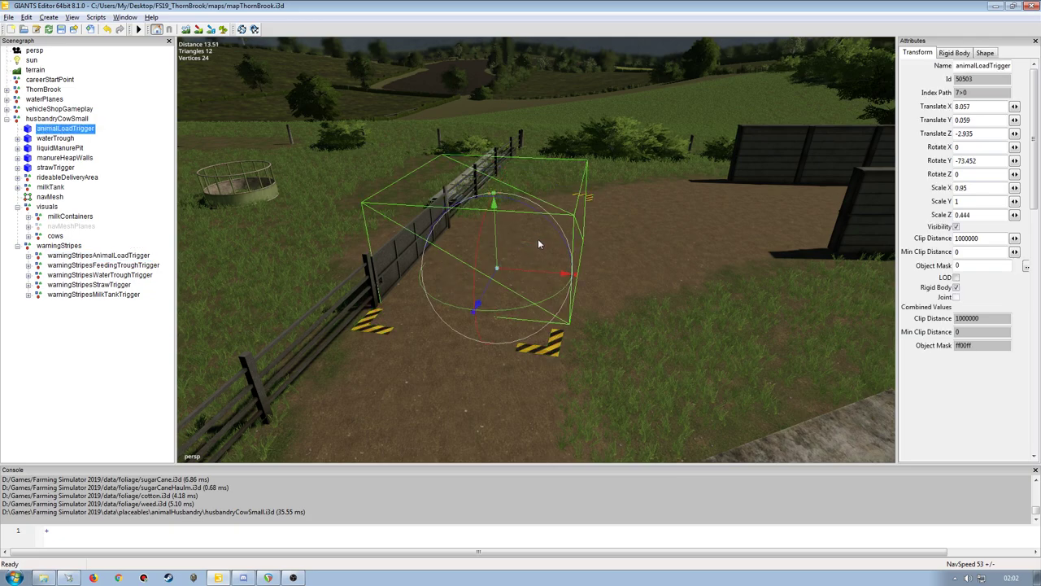
click(112, 257)
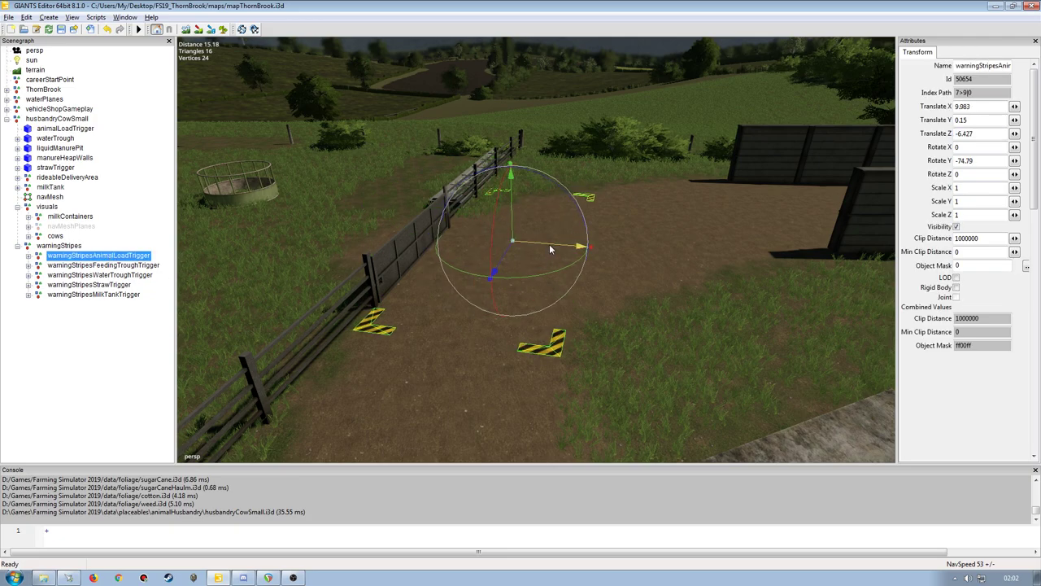
mouse_move(549, 244)
middle_down()
mouse_move(414, 293)
mouse_move(411, 278)
middle_up()
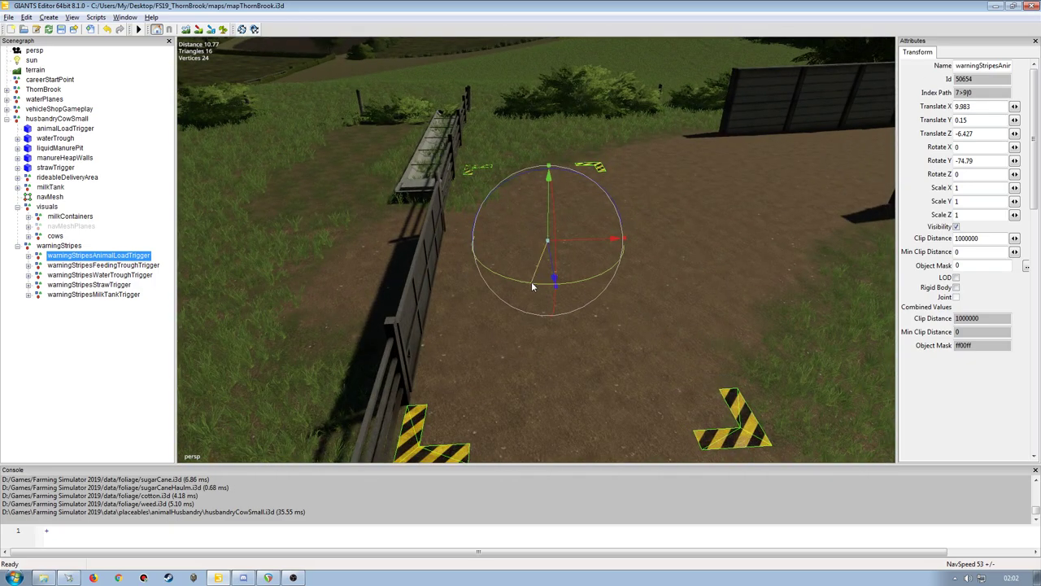
drag(533, 278, 533, 286)
mouse_move(532, 287)
middle_down()
mouse_move(344, 284)
mouse_move(349, 322)
mouse_move(399, 326)
mouse_move(339, 313)
mouse_move(523, 288)
middle_up()
drag(523, 288, 450, 280)
- Expand the animal-load stripes node and lower the whole stripes group slightly
click(28, 256)
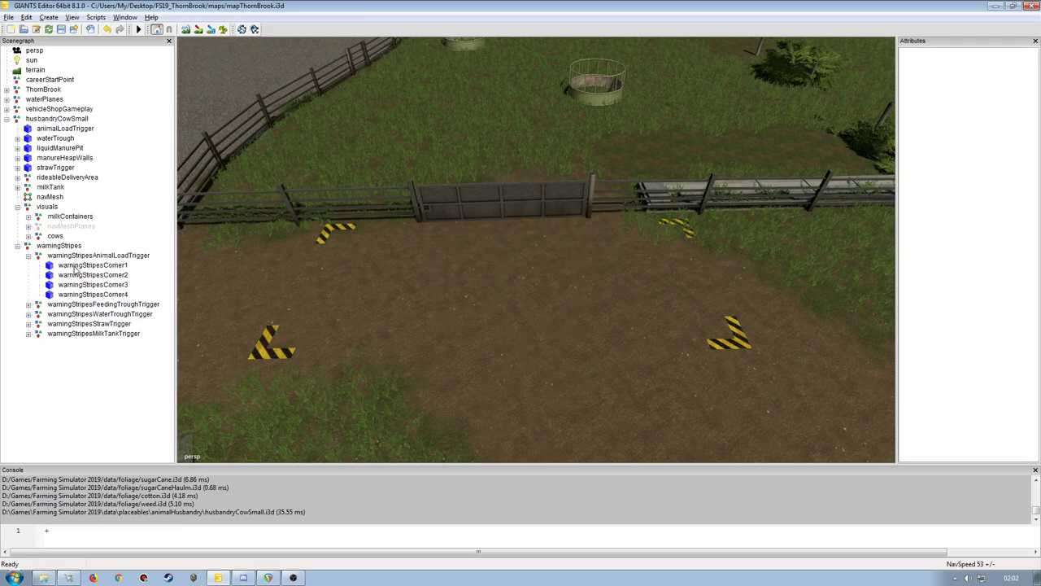
click(78, 266)
mouse_move(672, 230)
middle_down()
mouse_move(426, 232)
mouse_move(468, 259)
middle_up()
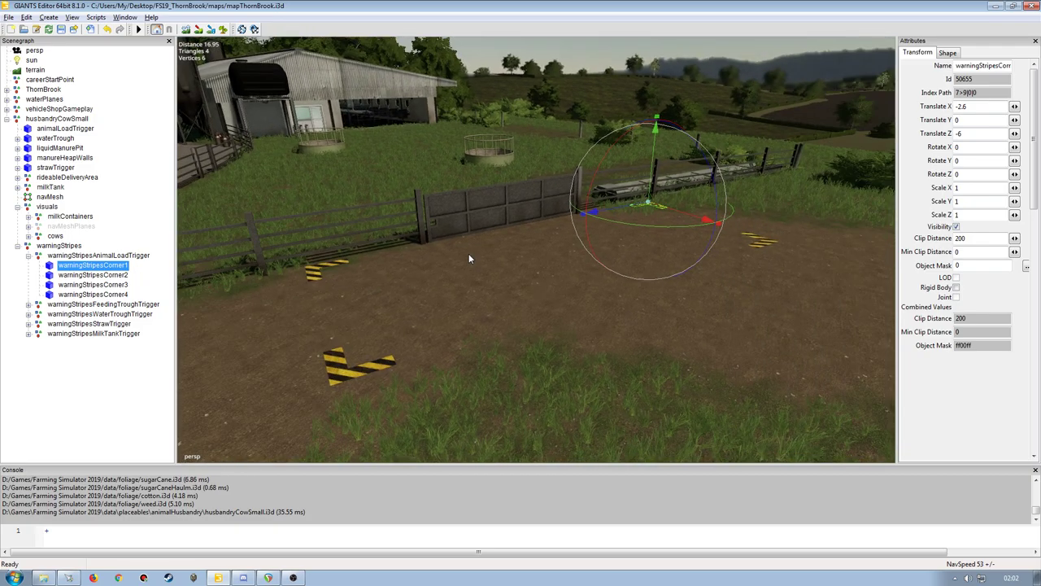
click(122, 256)
drag(559, 234, 556, 240)
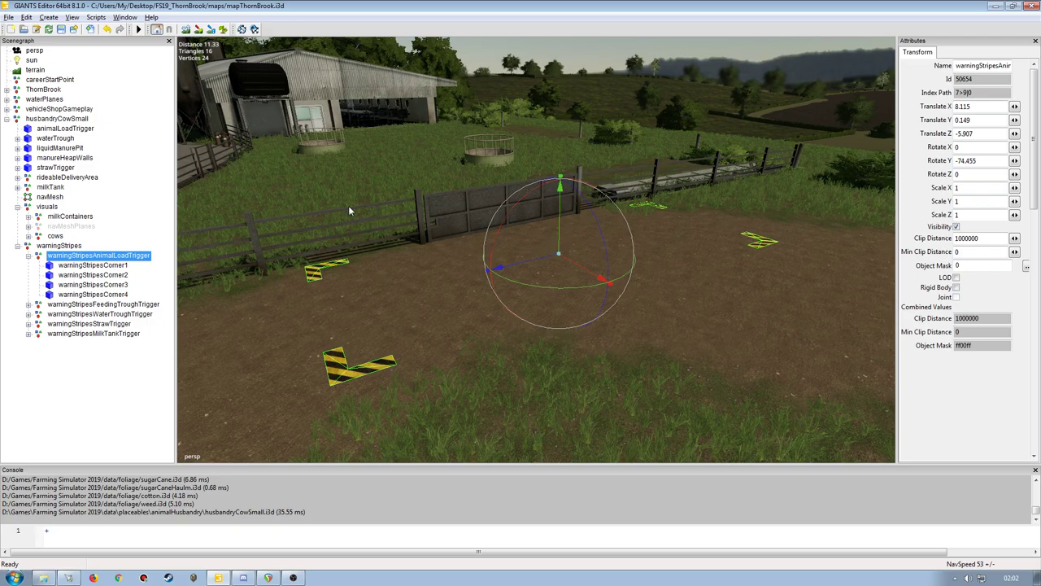
- Lower warningStripesCorner2, 3 and 4 onto the terrain, sliding corner 4 toward the gate
click(109, 267)
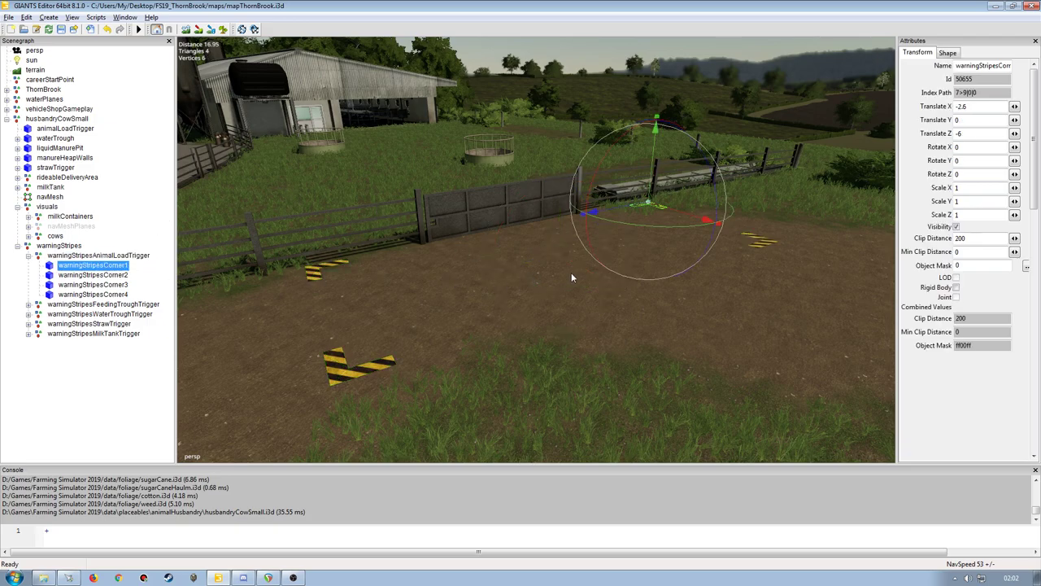
click(114, 275)
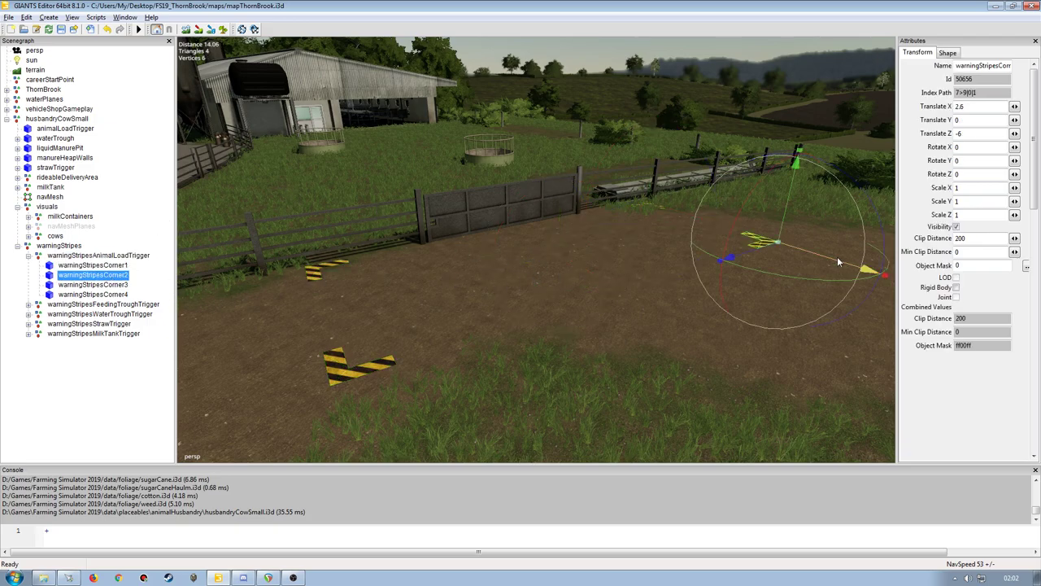
drag(786, 226, 786, 225)
click(115, 284)
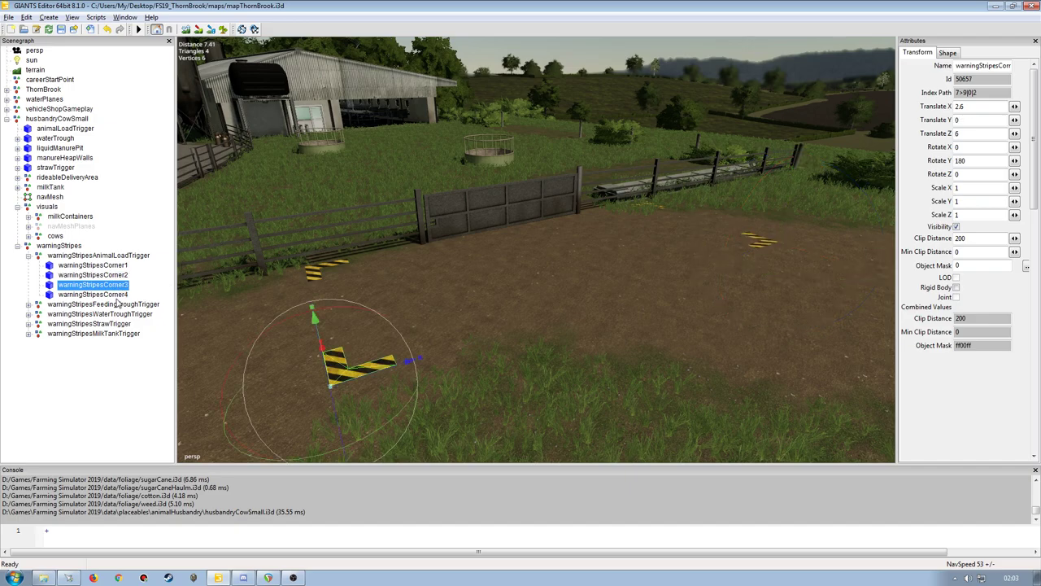
middle_drag(303, 376, 495, 271)
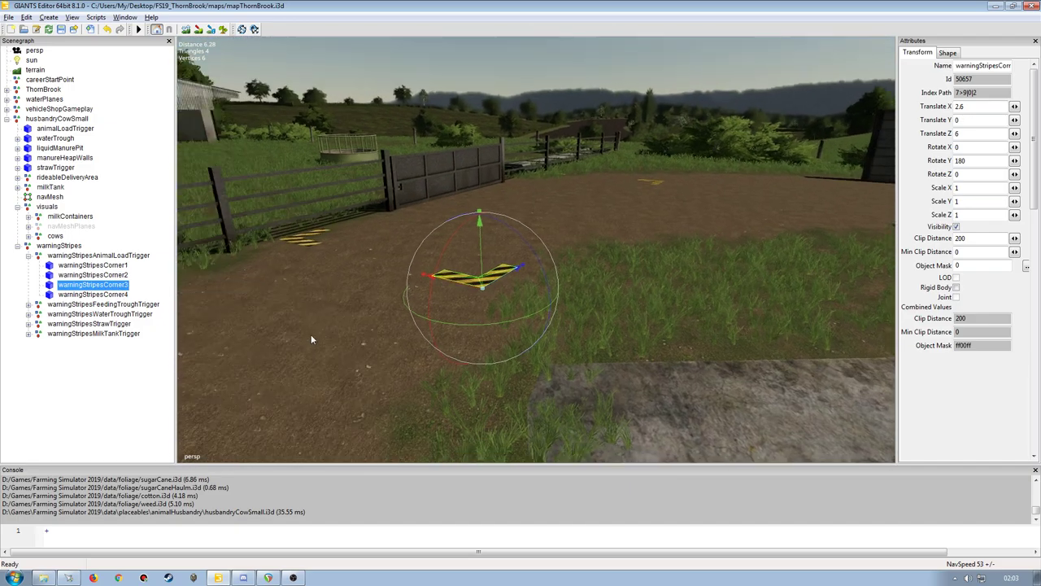
drag(505, 268, 506, 287)
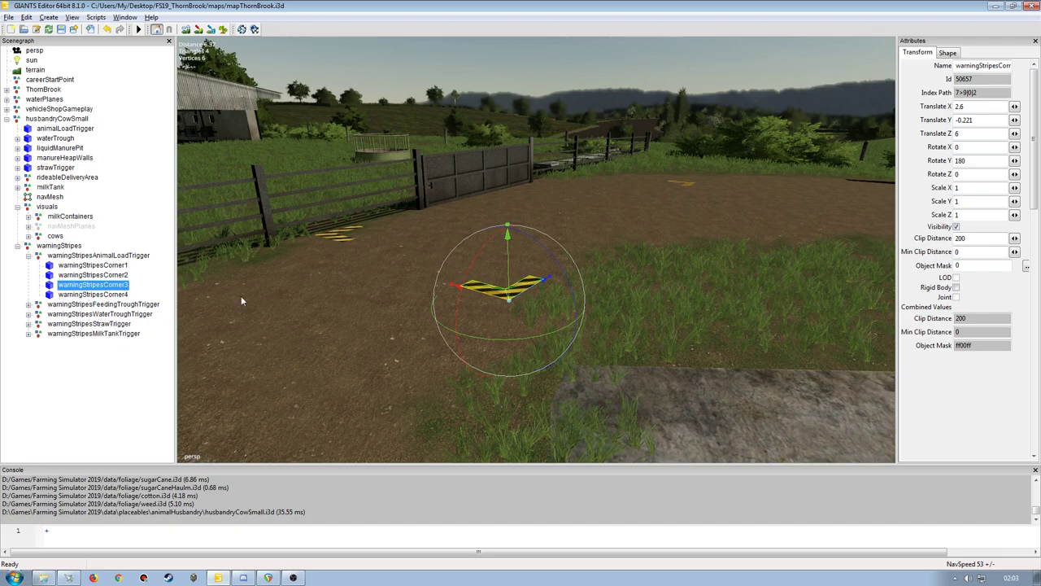
click(114, 294)
drag(314, 213, 309, 214)
mouse_move(332, 241)
middle_down()
mouse_move(313, 281)
mouse_move(356, 255)
mouse_move(356, 308)
mouse_move(386, 289)
mouse_move(373, 304)
middle_up()
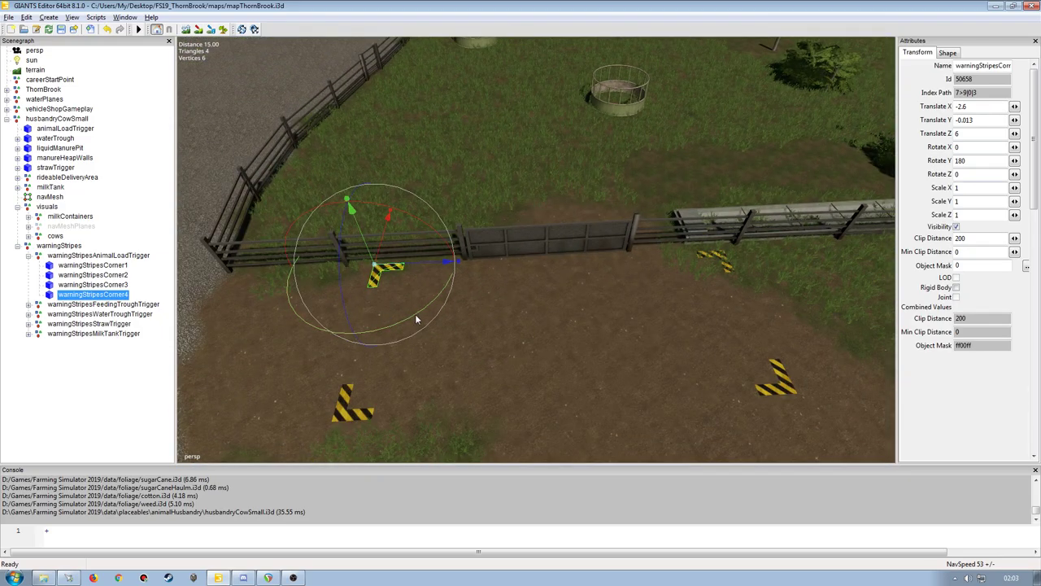
drag(449, 262, 509, 269)
- Copy corner 4's Translate Z into corner 3 and raise corner 3 slightly
drag(971, 133, 896, 134)
key(ctrl+c)
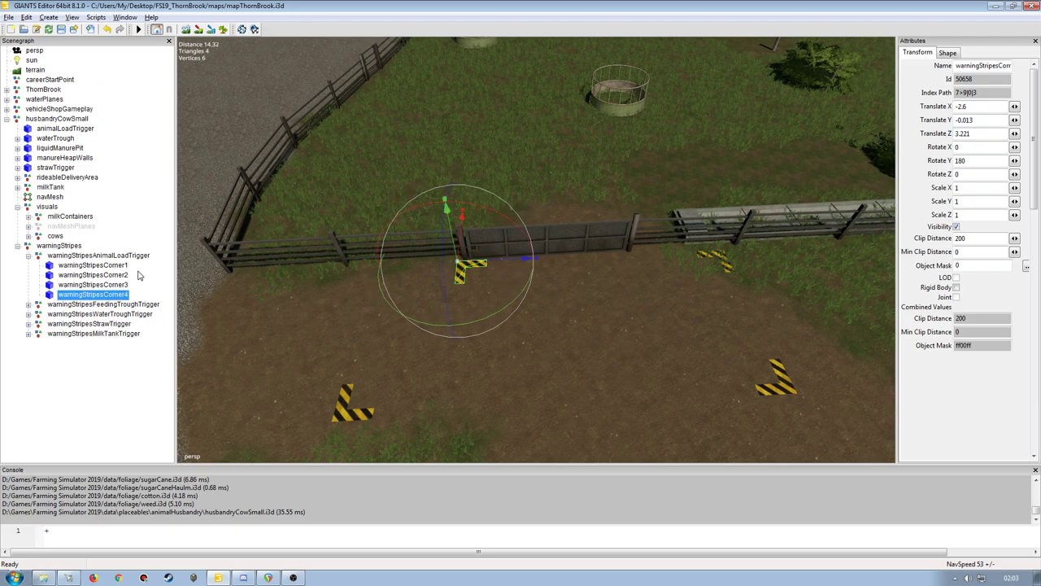
click(128, 284)
drag(984, 134, 897, 134)
key(ctrl+v)
key(Return)
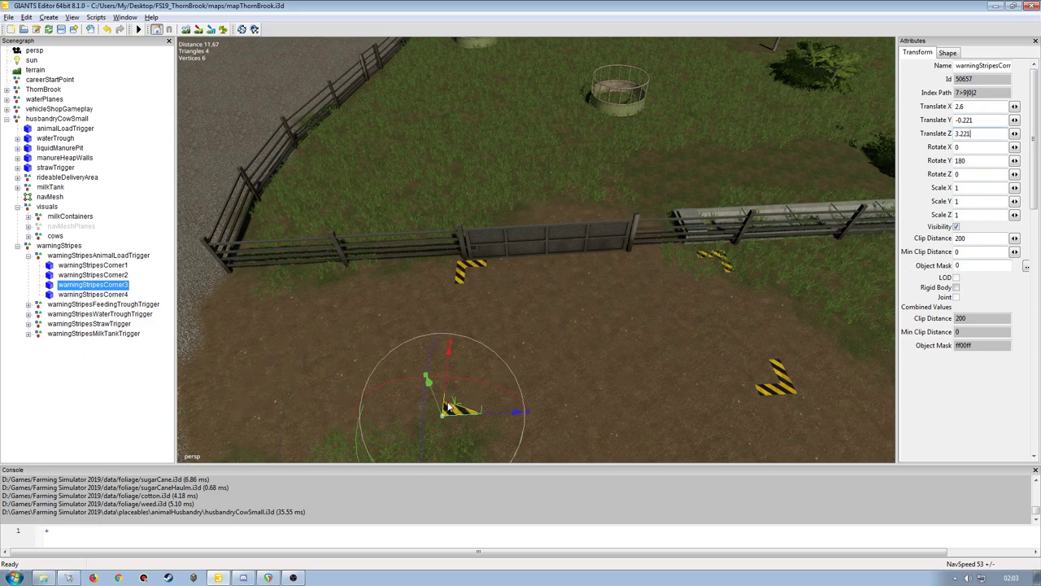
drag(433, 404, 434, 395)
- Slide corner 1 toward the gate and set corner 2's Translate Z to -2.861
click(94, 265)
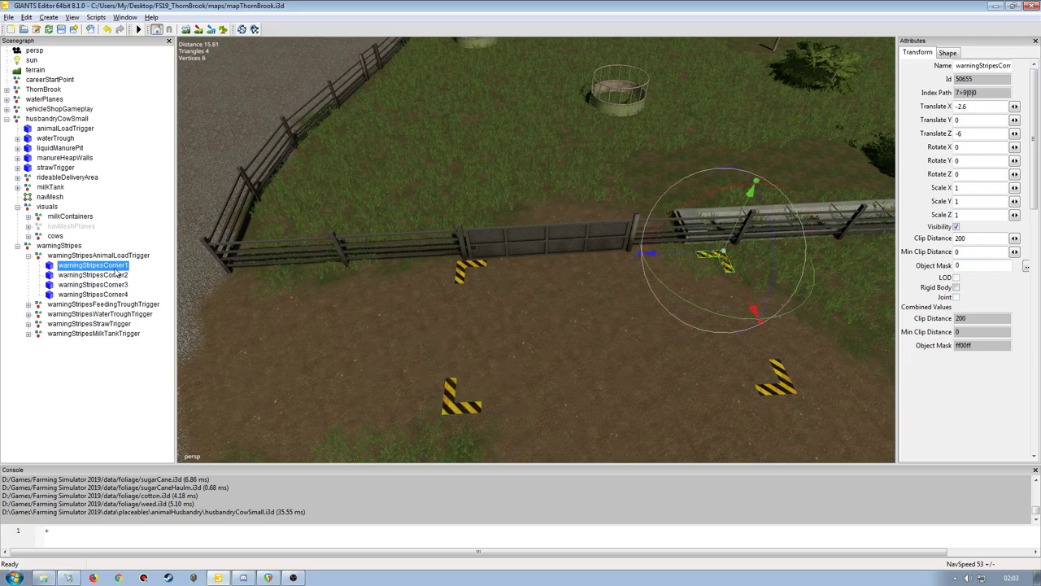
drag(691, 261, 592, 257)
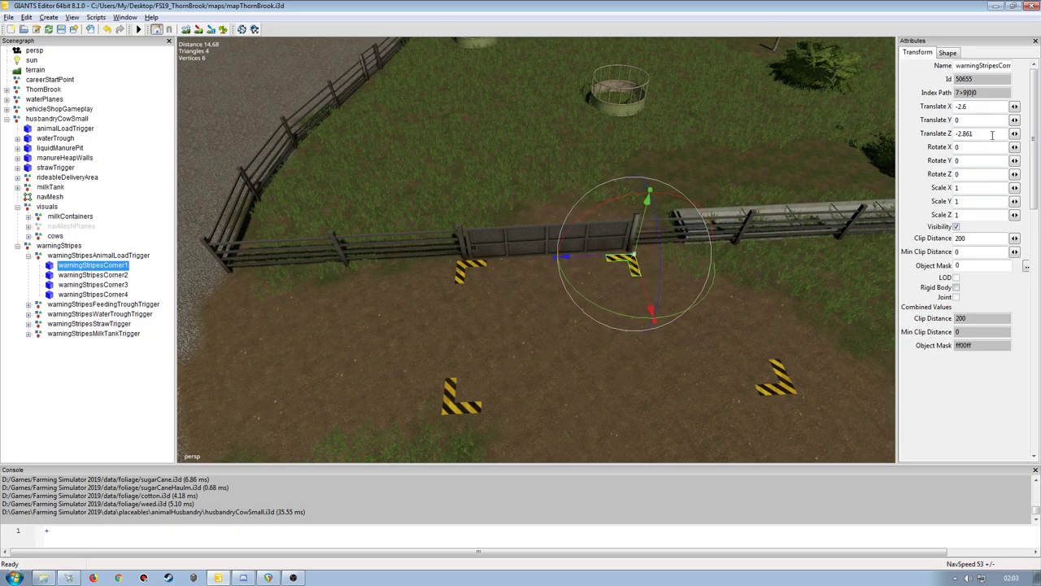
drag(993, 135, 924, 140)
key(ctrl+c)
click(120, 276)
key(ctrl+v)
key(Return)
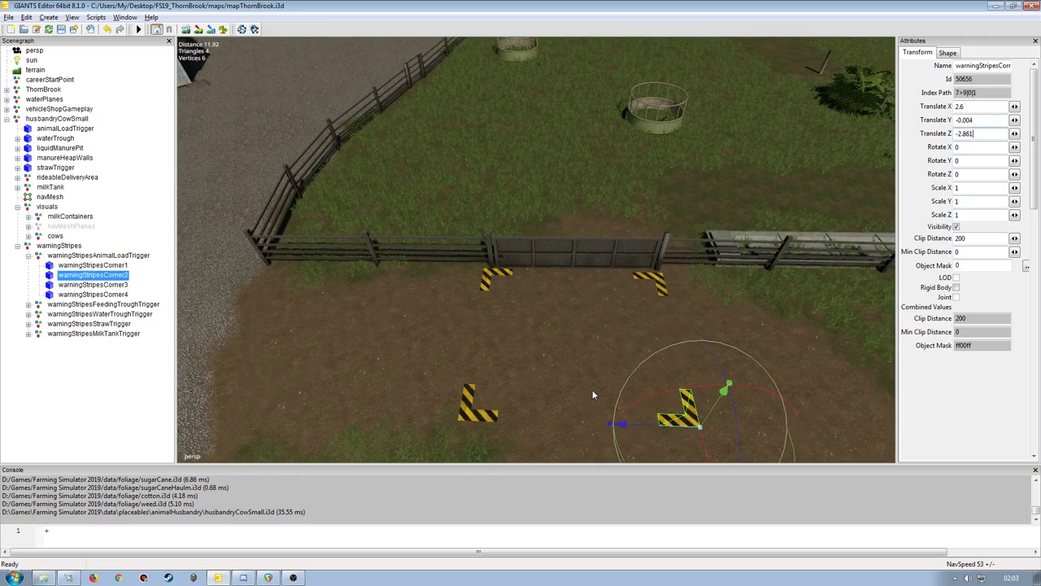
middle_drag(635, 401, 288, 378)
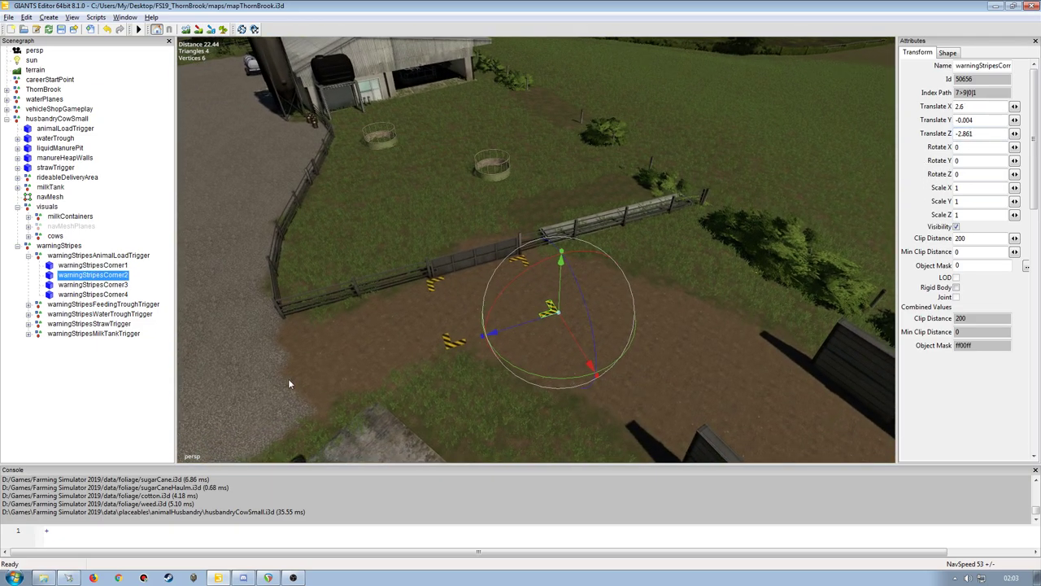
- Turn the water-trough stripes about 16.8° and ground them around the trough at X 17.66, Z -11.16
click(28, 256)
click(73, 266)
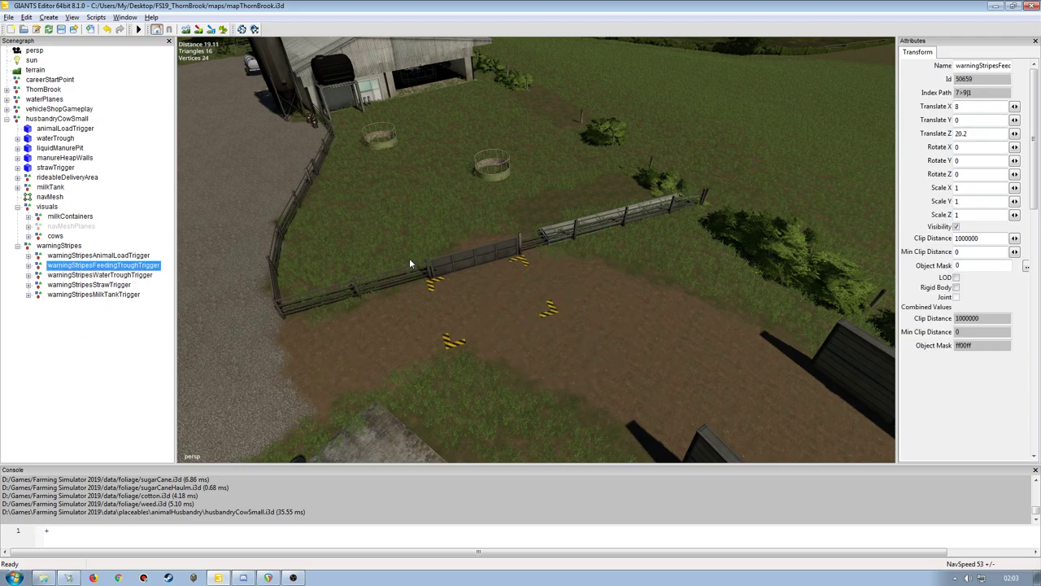
click(106, 275)
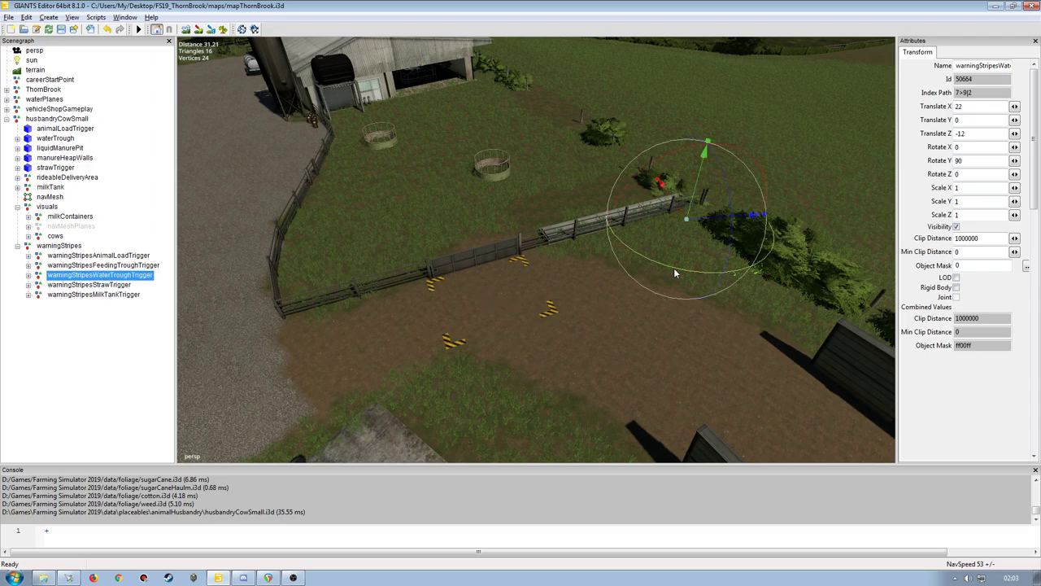
drag(677, 273, 537, 221)
drag(697, 200, 689, 182)
right_drag(689, 182, 600, 295)
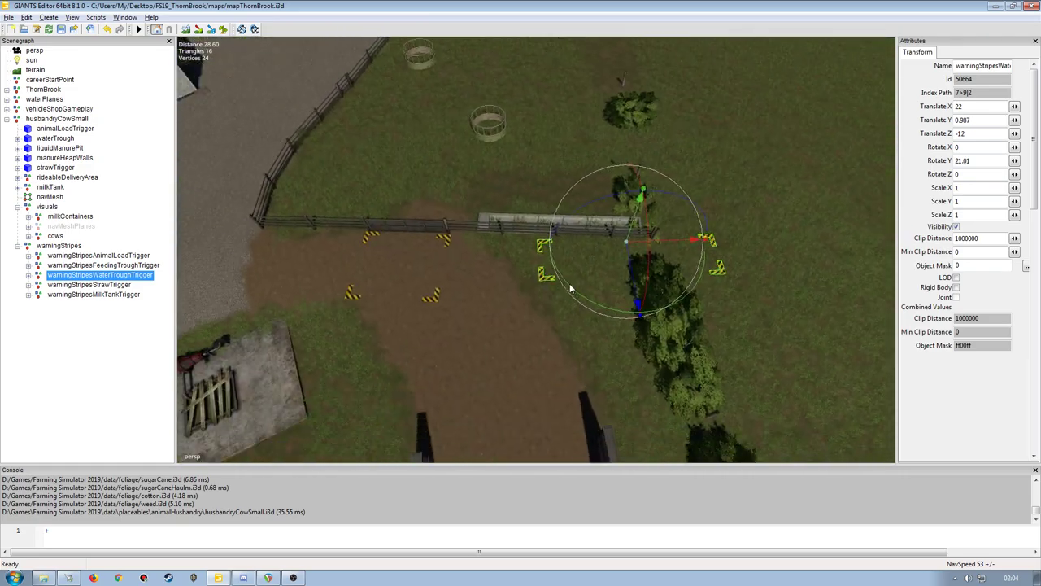
drag(600, 295, 611, 319)
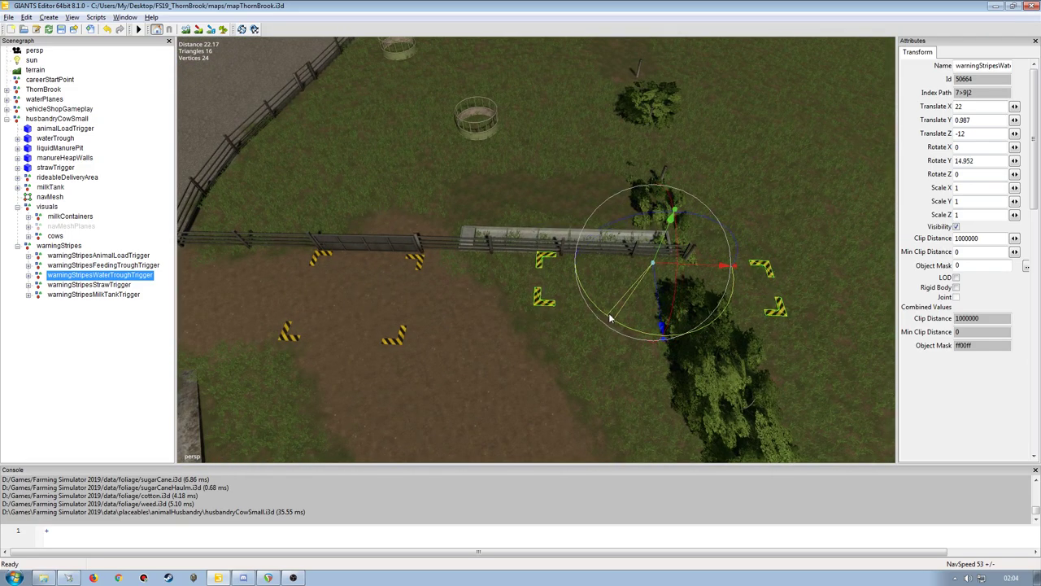
drag(650, 266, 616, 278)
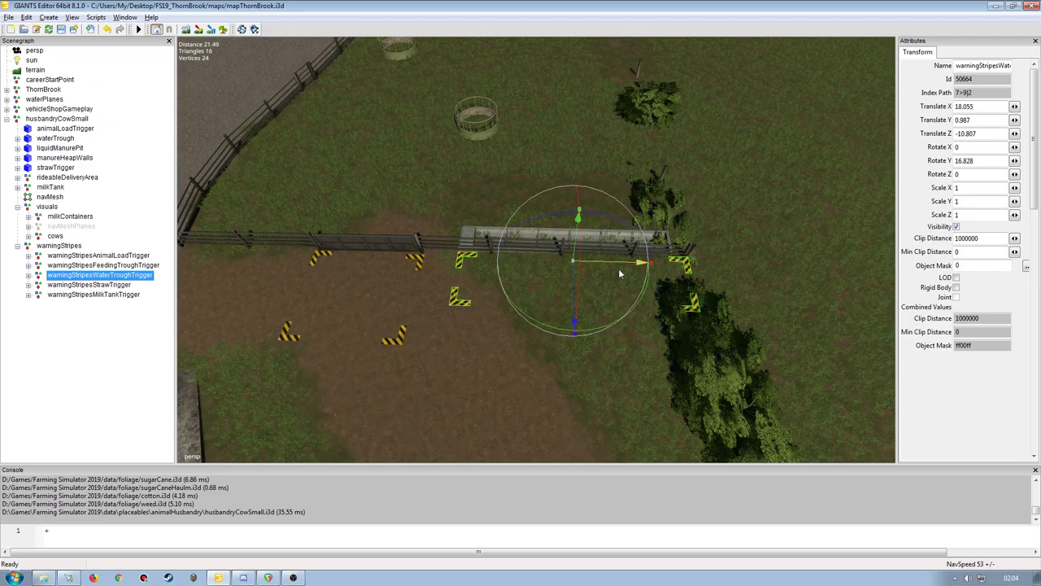
right_drag(616, 277, 582, 185)
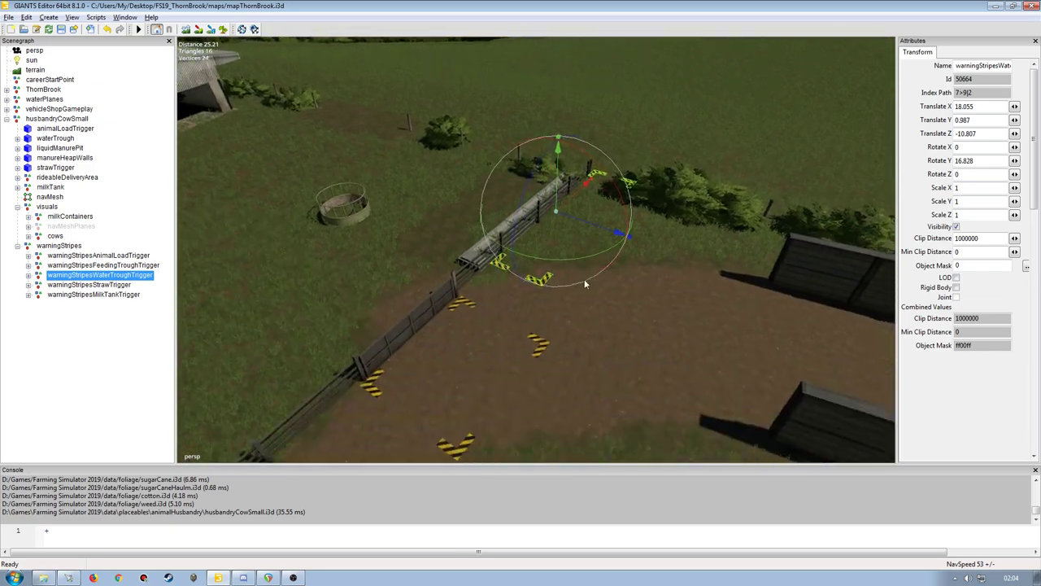
mouse_move(582, 184)
mouse_down()
mouse_move(570, 192)
mouse_move(572, 215)
mouse_move(567, 197)
mouse_up()
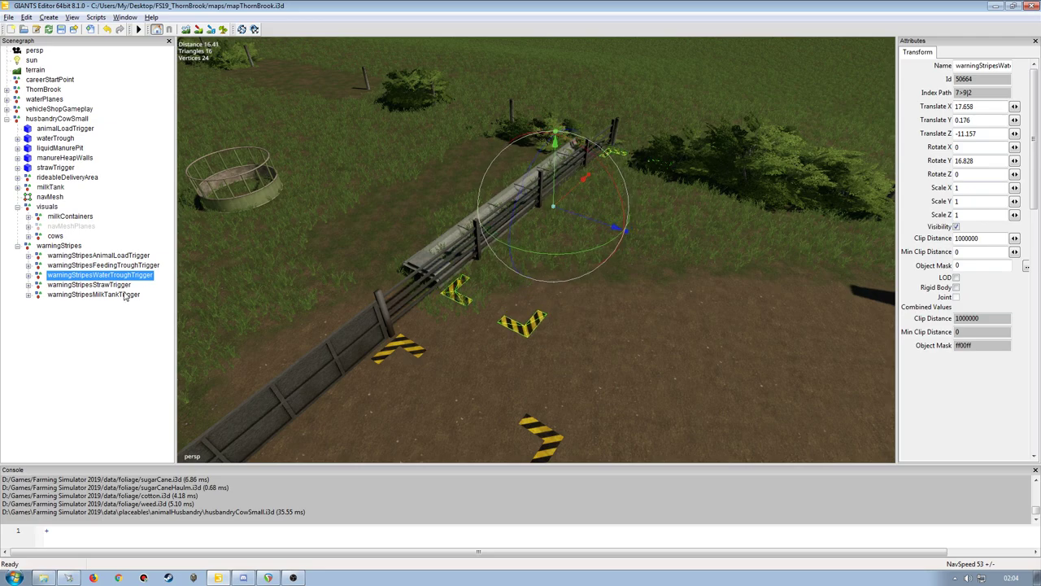
- Turn the straw-trigger stripes to about -86.6° and lower them by the fence at X -7.5, Z -21.5
click(97, 324)
click(89, 284)
key(f)
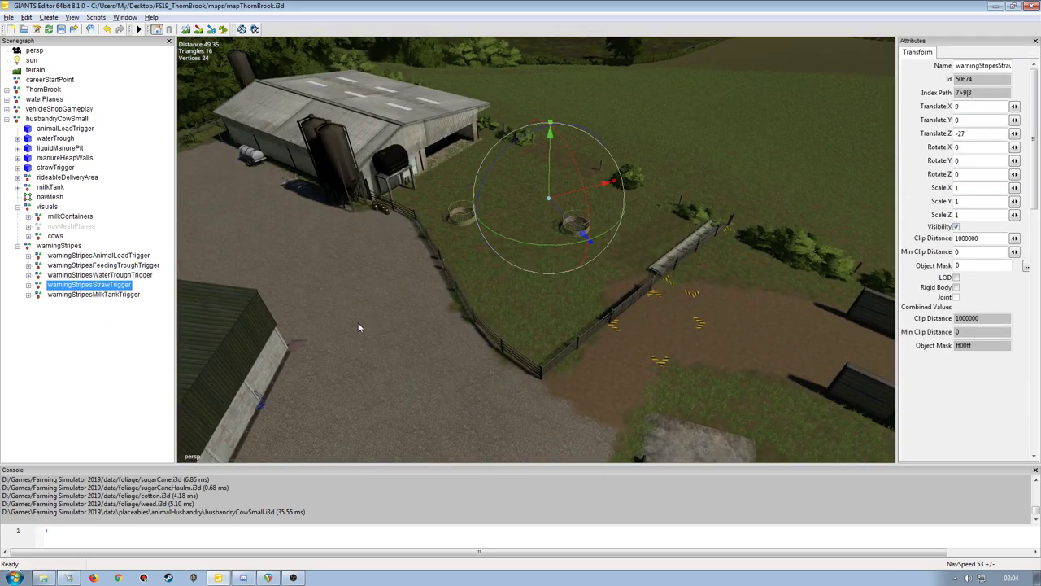
drag(590, 175, 590, 138)
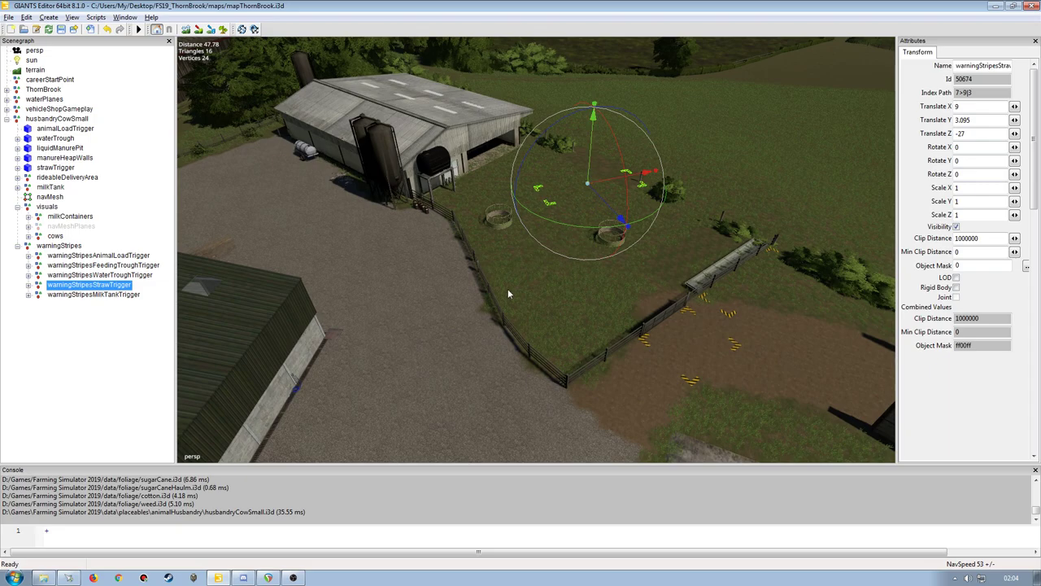
mouse_move(489, 300)
middle_down()
mouse_move(434, 211)
mouse_move(620, 251)
mouse_move(548, 310)
mouse_move(547, 178)
middle_up()
drag(546, 177, 430, 154)
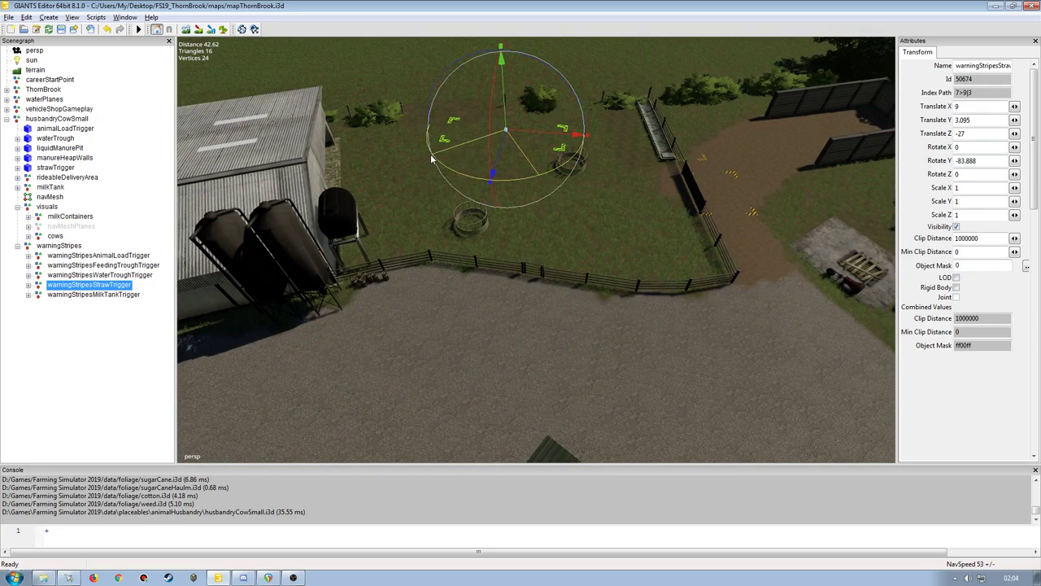
drag(492, 173, 442, 390)
mouse_move(454, 271)
mouse_down()
mouse_move(459, 383)
mouse_move(458, 367)
mouse_move(505, 346)
mouse_move(498, 356)
mouse_up()
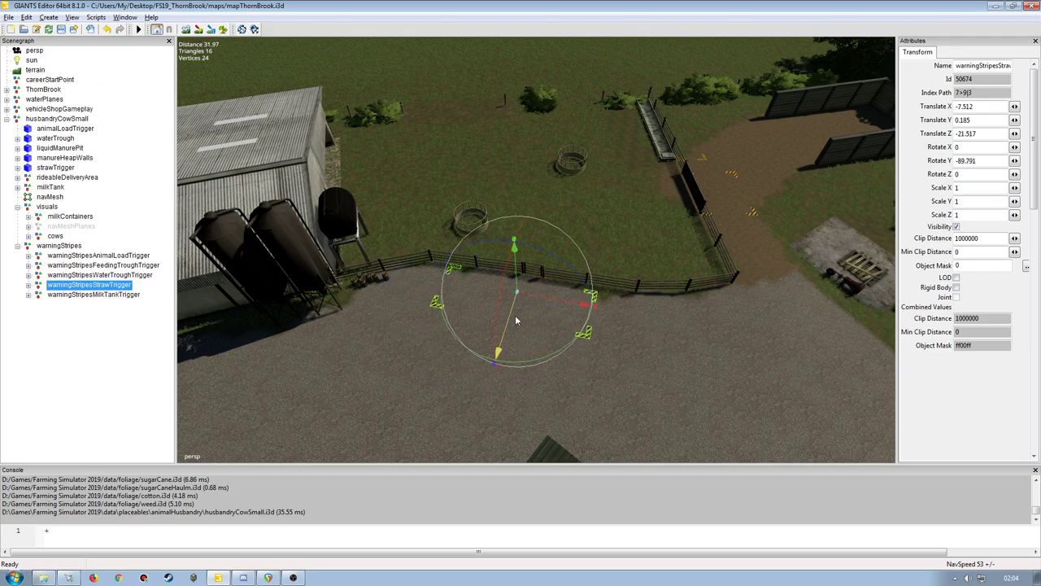
mouse_move(498, 356)
right_down()
mouse_move(607, 368)
mouse_move(527, 316)
mouse_move(395, 320)
right_up()
drag(395, 320, 398, 320)
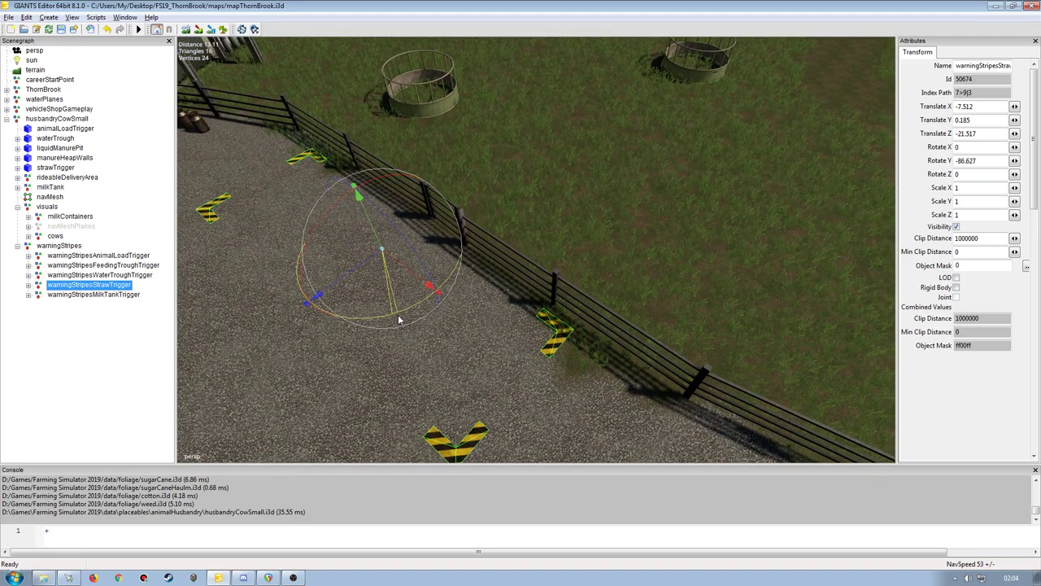
mouse_move(399, 319)
right_down()
mouse_move(444, 293)
mouse_move(383, 333)
mouse_move(484, 300)
mouse_move(394, 351)
mouse_move(79, 262)
right_up()
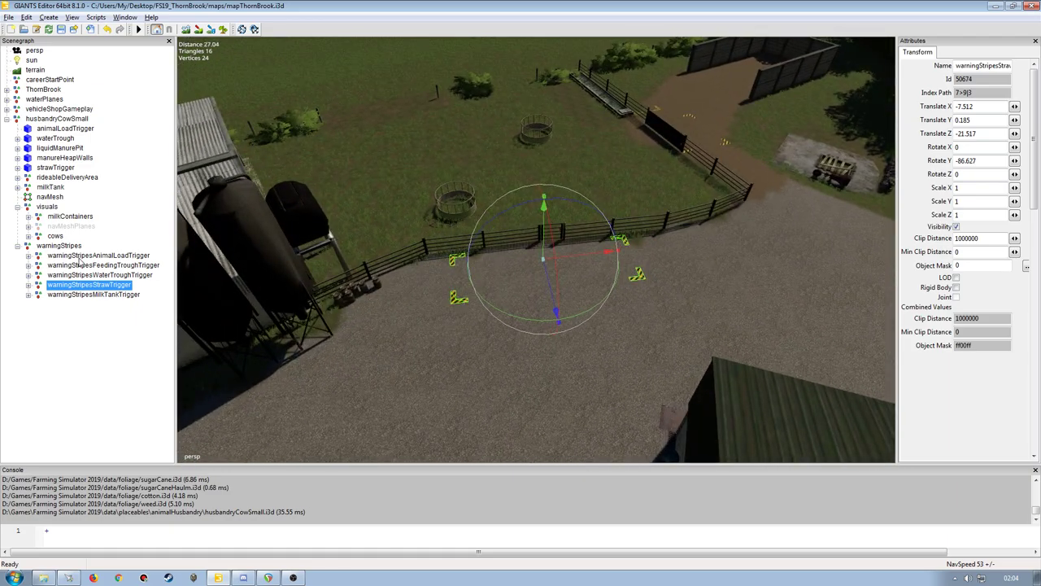
- Untick Non Renderable on strawTrigger and shift its stripes onto the box corners near X -7.44, Z -20.29
click(17, 207)
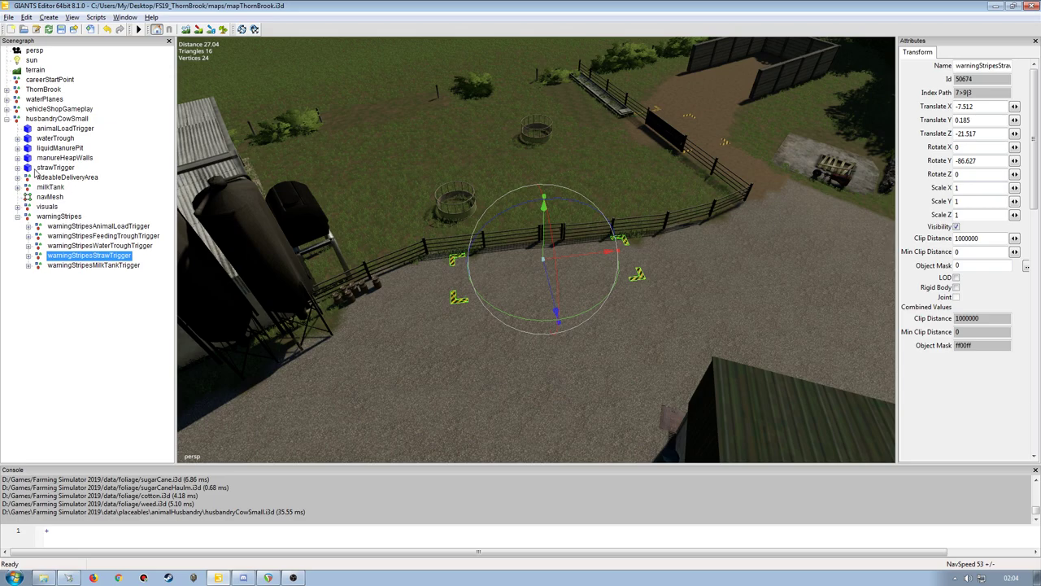
click(45, 168)
click(986, 52)
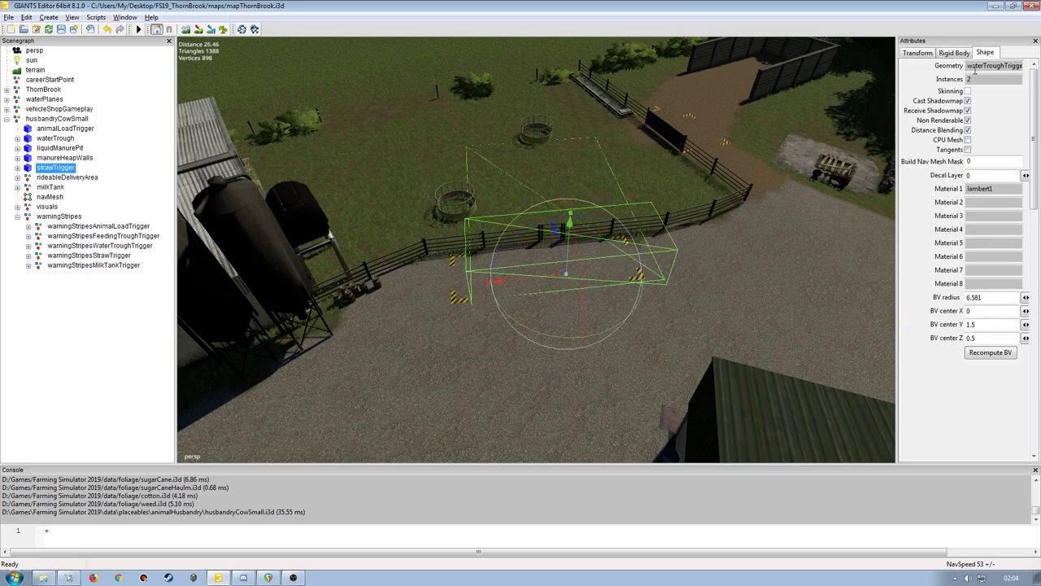
click(968, 120)
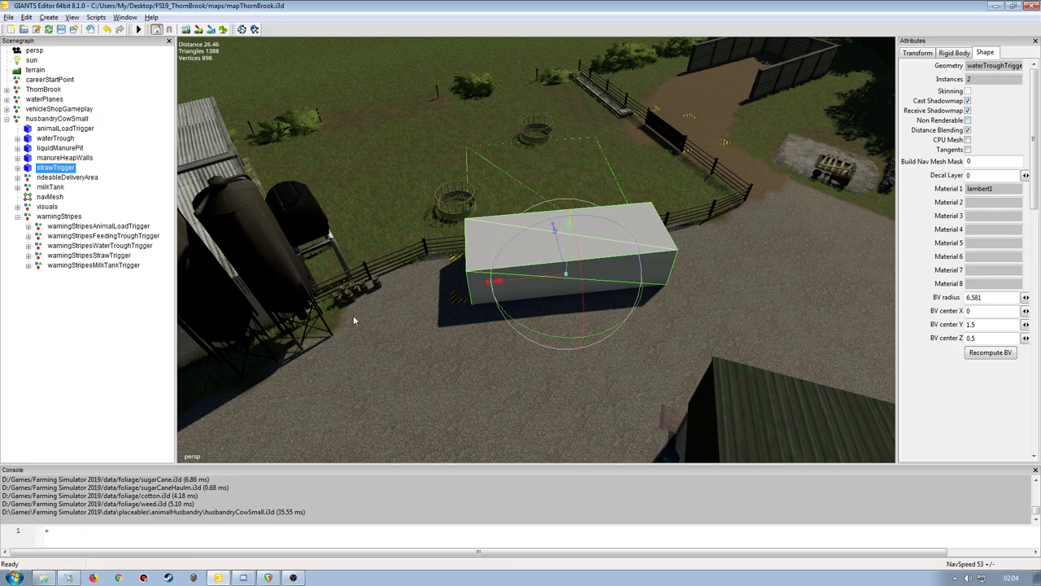
click(103, 257)
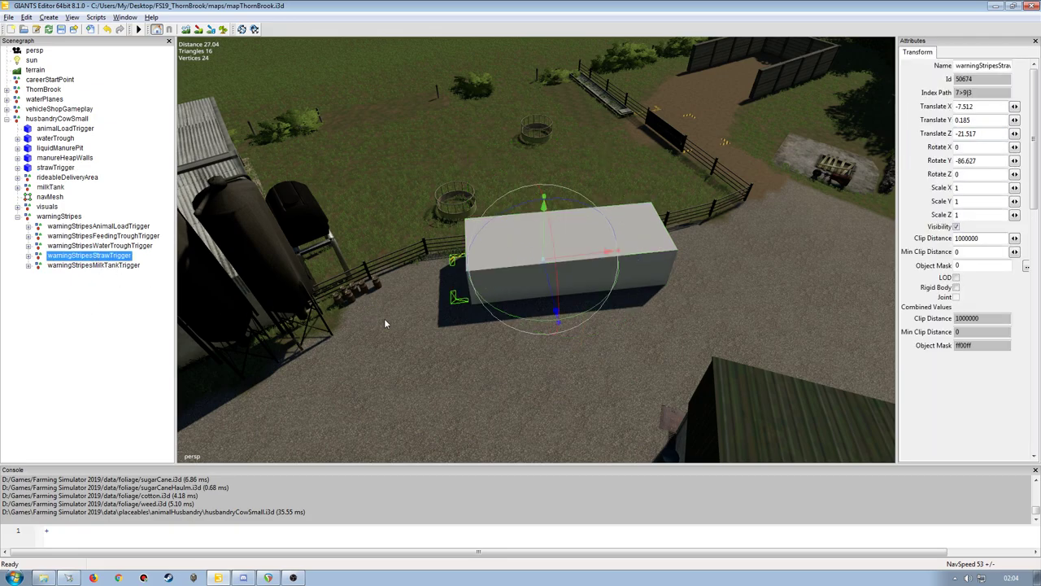
drag(590, 259, 620, 262)
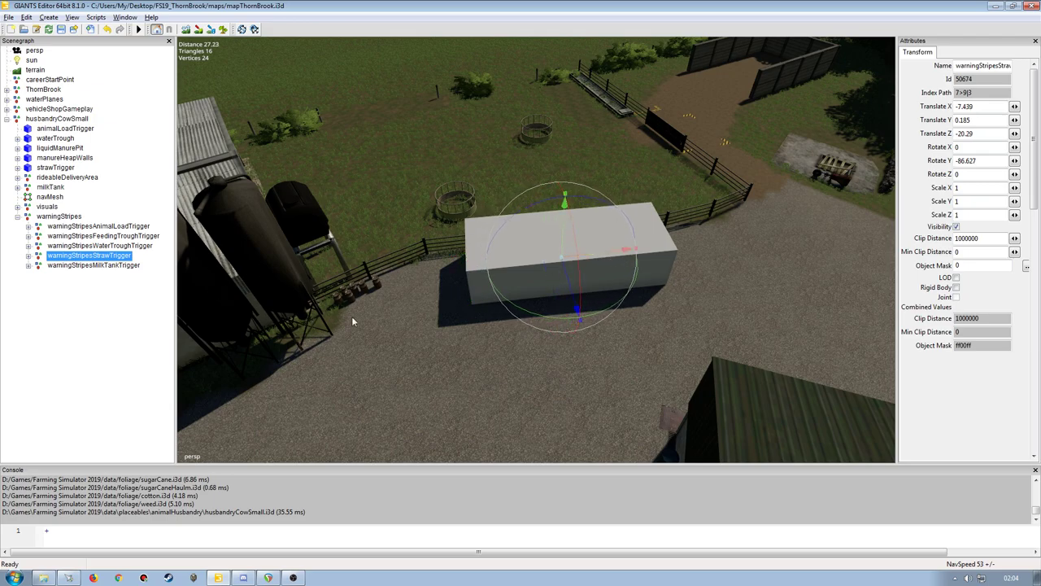
- Re-tick Non Renderable on strawTrigger to hide the box again and deselect it
click(61, 168)
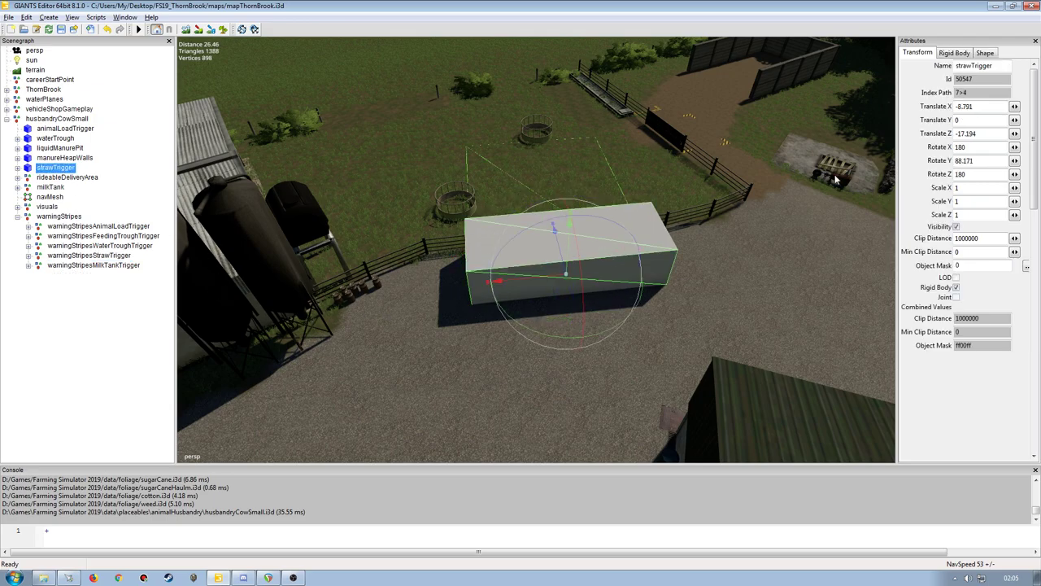
click(986, 52)
click(967, 120)
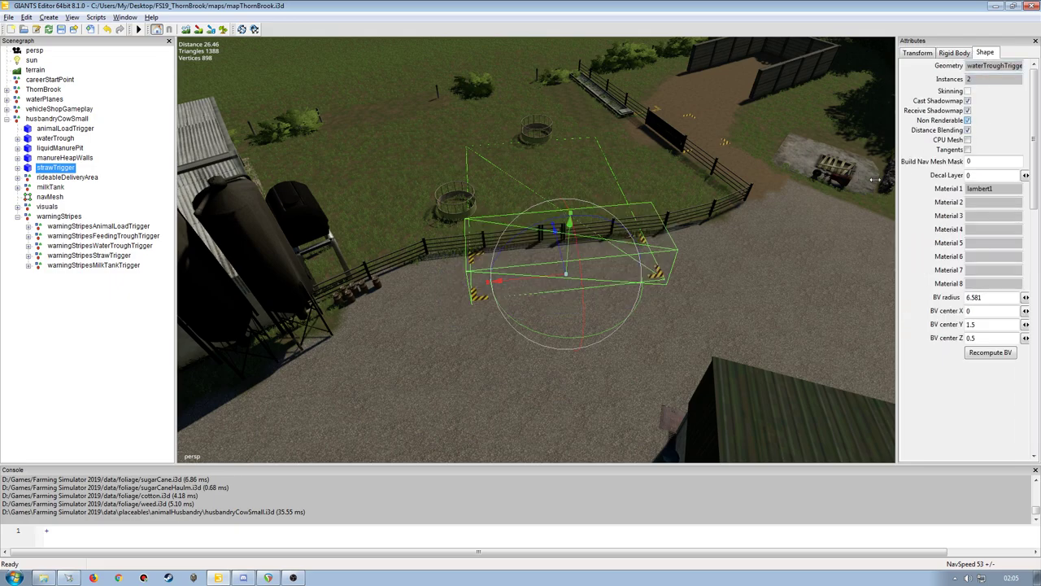
click(426, 232)
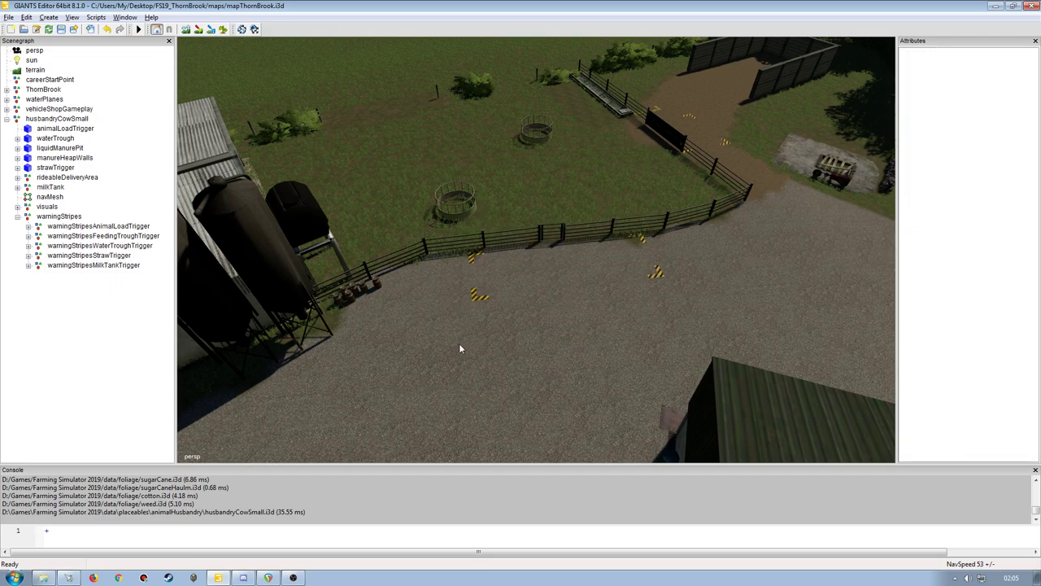
click(92, 265)
- Ground the milk-tank stripes by the silos near X -15.2, Z -33.87, turned about 34.9°
mouse_move(177, 300)
middle_down()
mouse_move(472, 326)
mouse_move(614, 289)
mouse_move(537, 322)
mouse_move(411, 331)
middle_up()
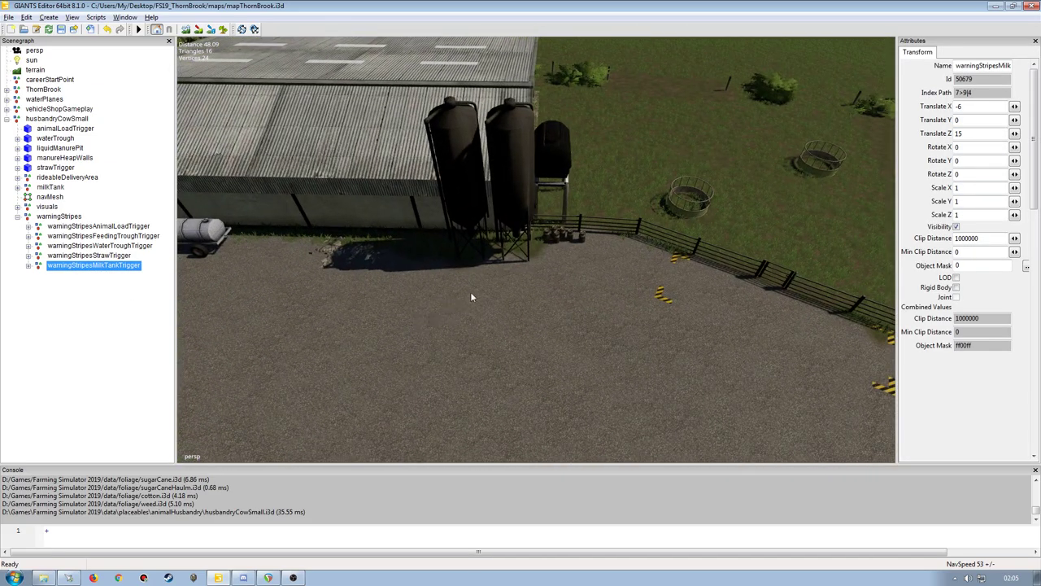
ctrl+shift+click(489, 305)
mouse_move(489, 305)
middle_down()
mouse_move(383, 318)
mouse_move(518, 340)
middle_up()
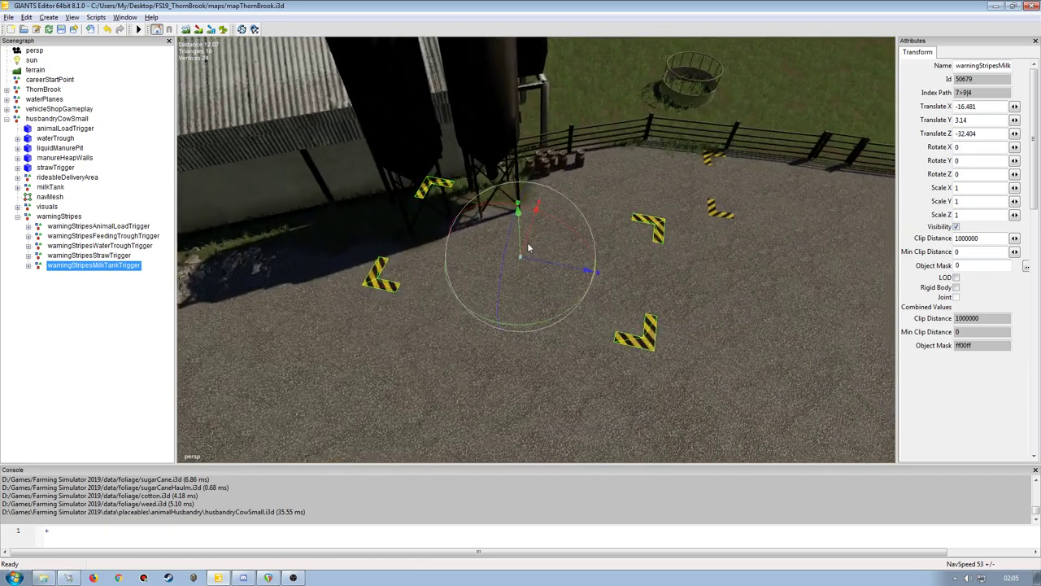
middle_drag(519, 236, 521, 331)
mouse_move(520, 331)
mouse_down()
mouse_move(518, 360)
mouse_move(519, 345)
mouse_up()
drag(524, 389, 572, 371)
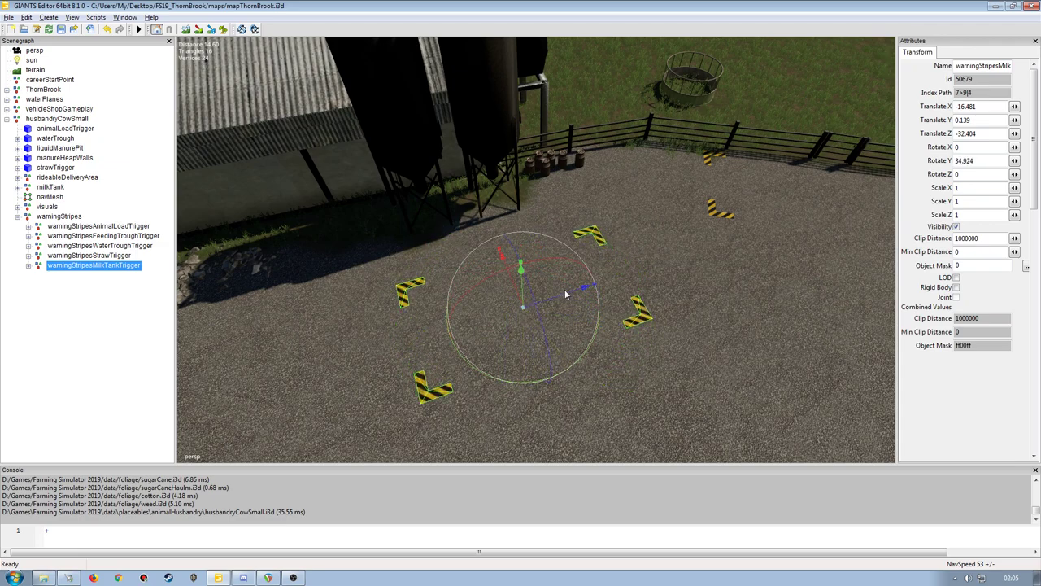
mouse_move(567, 291)
mouse_down()
mouse_move(553, 298)
mouse_move(488, 268)
mouse_move(473, 241)
mouse_up()
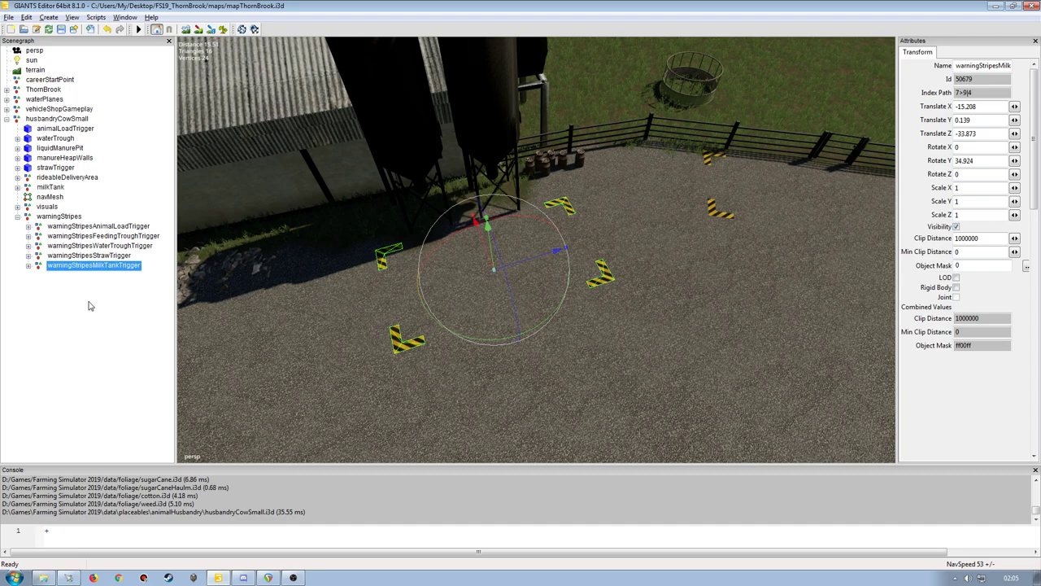
- Collapse the warningStripes node, save the ThornBrook map, then orbit to review the farmyard
click(17, 216)
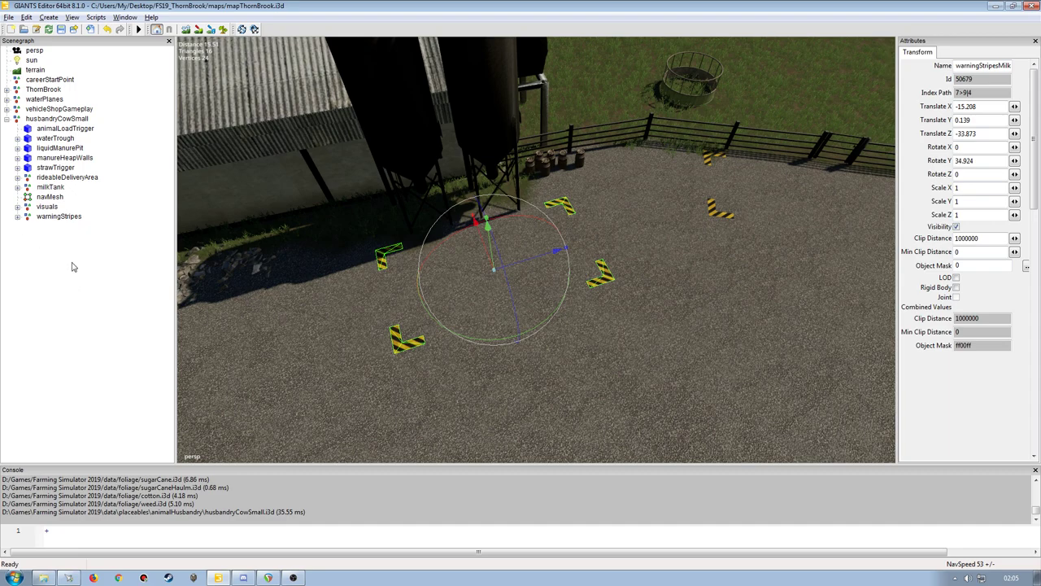
click(61, 29)
click(99, 302)
middle_drag(353, 340, 493, 197)
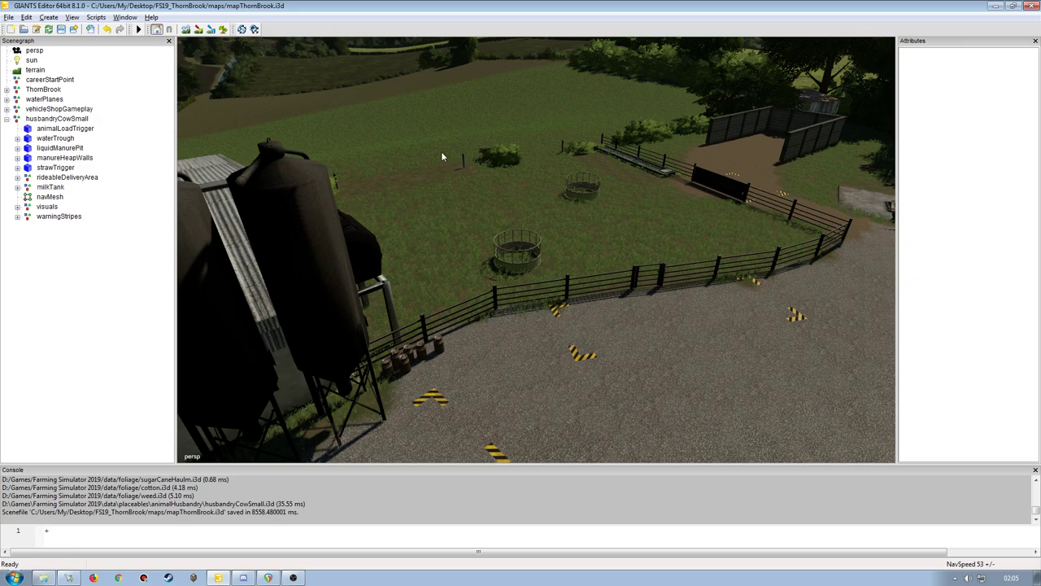
mouse_move(460, 235)
middle_down()
mouse_move(483, 286)
mouse_move(535, 297)
mouse_move(530, 278)
mouse_move(509, 269)
mouse_move(569, 279)
mouse_move(516, 274)
mouse_move(566, 185)
middle_up()
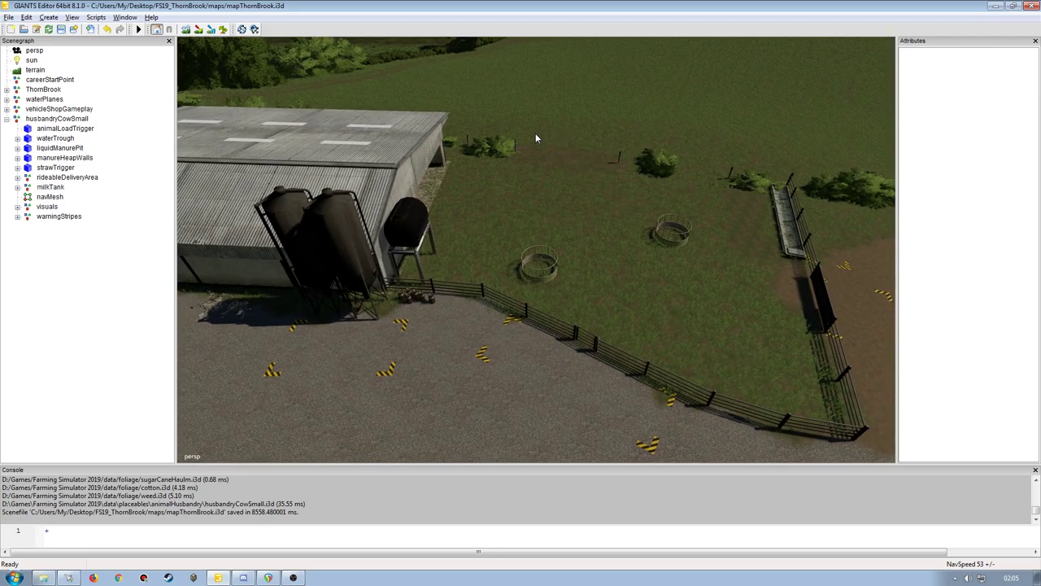